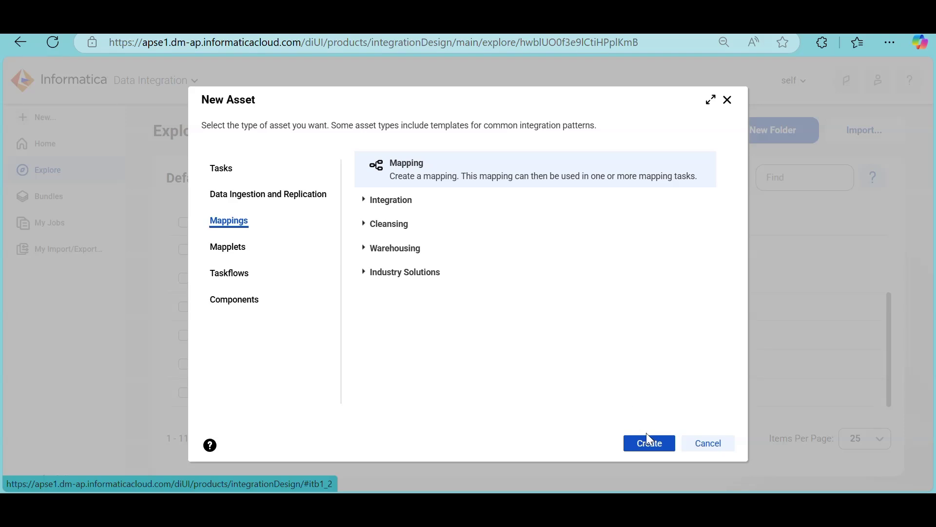
# Step: Create a new blank mapping and name it m_onetoone_mapping
pyautogui.click(650, 444)
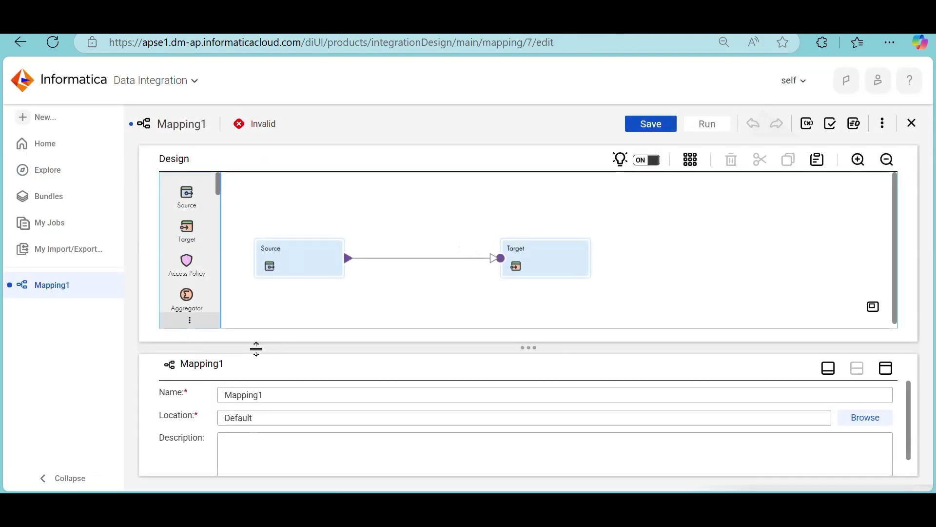
pyautogui.moveTo(278, 394); pyautogui.dragTo(219, 396)
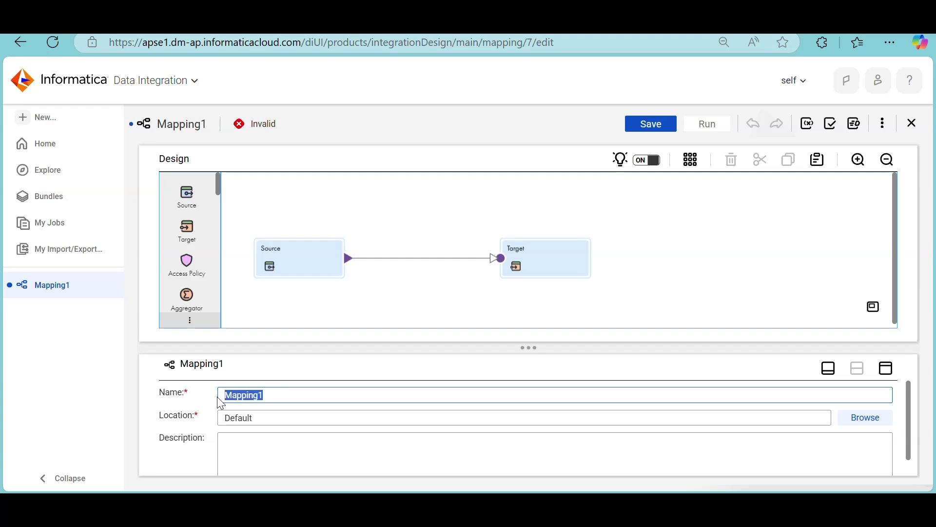
pyautogui.write('m_onetoone_')
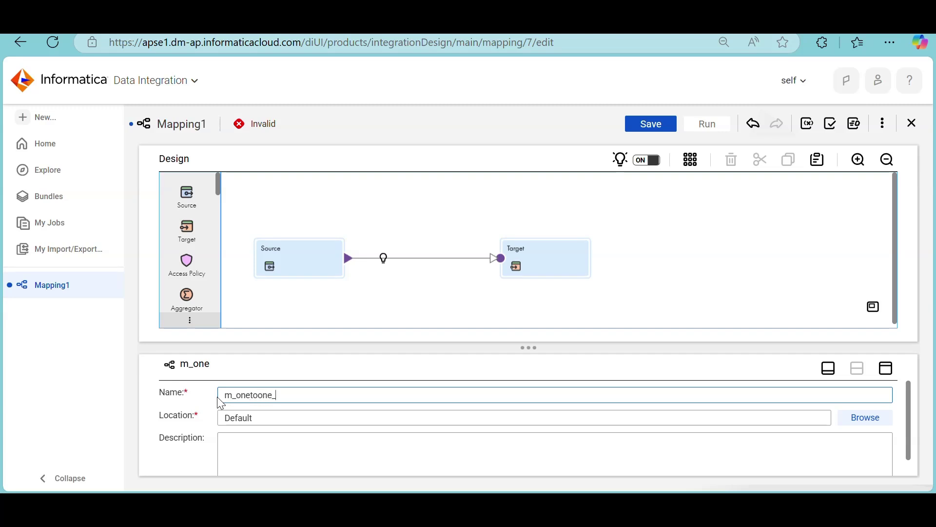
pyautogui.write('mapping')
# Step: Maximize the Source transformation's properties and set its connection to Source (Oracle)
pyautogui.click(300, 257)
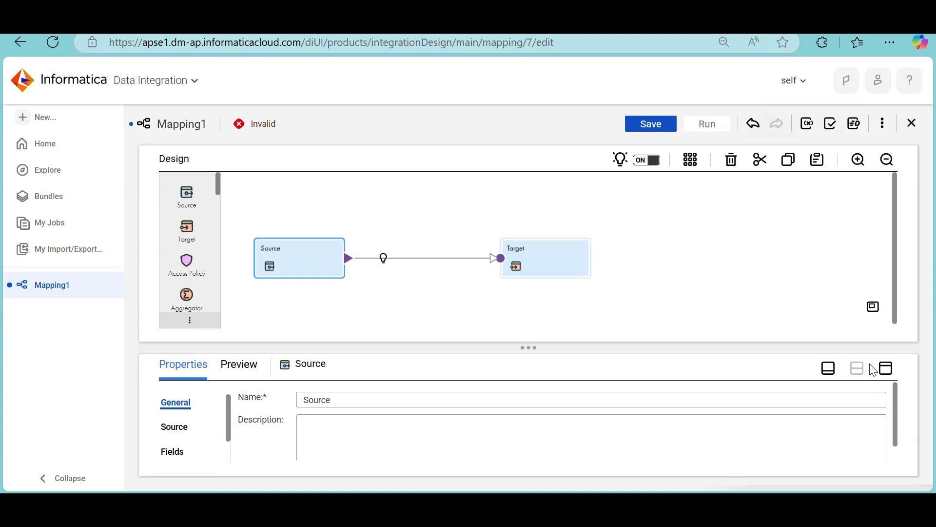
pyautogui.click(885, 370)
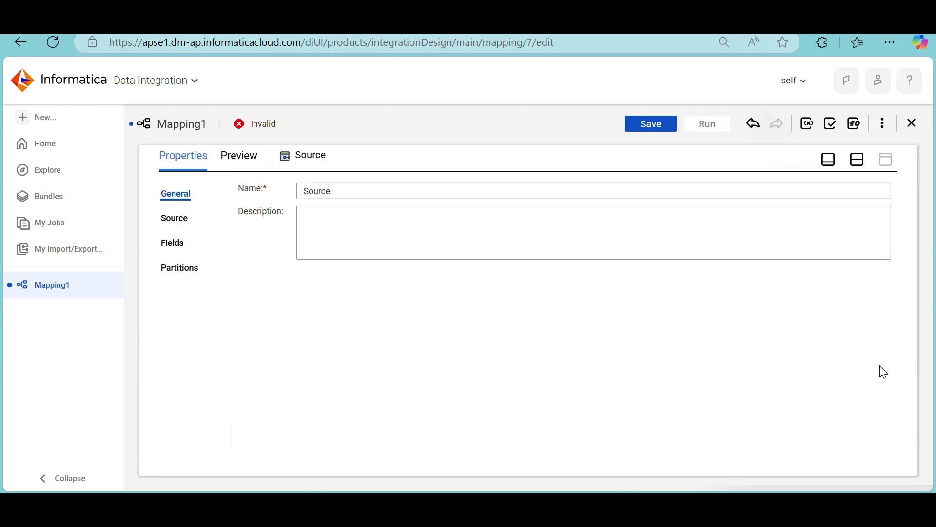
pyautogui.click(175, 217)
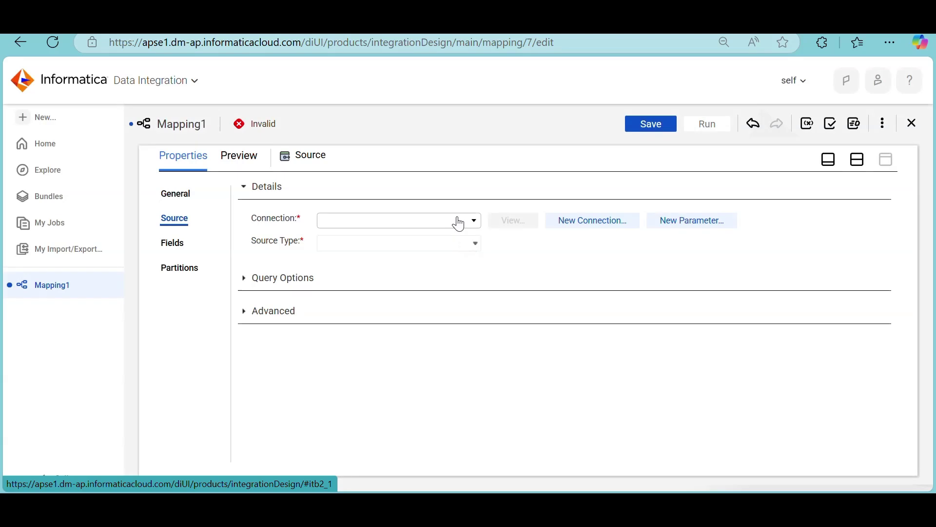
pyautogui.click(457, 220)
pyautogui.click(380, 309)
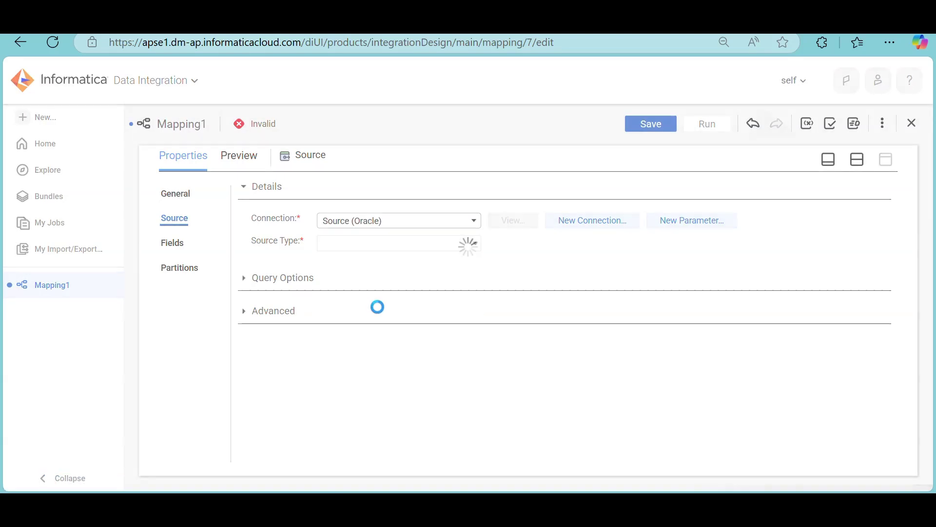
# Step: Choose the EMPLOYEE_INFO table as the source object
pyautogui.click(518, 263)
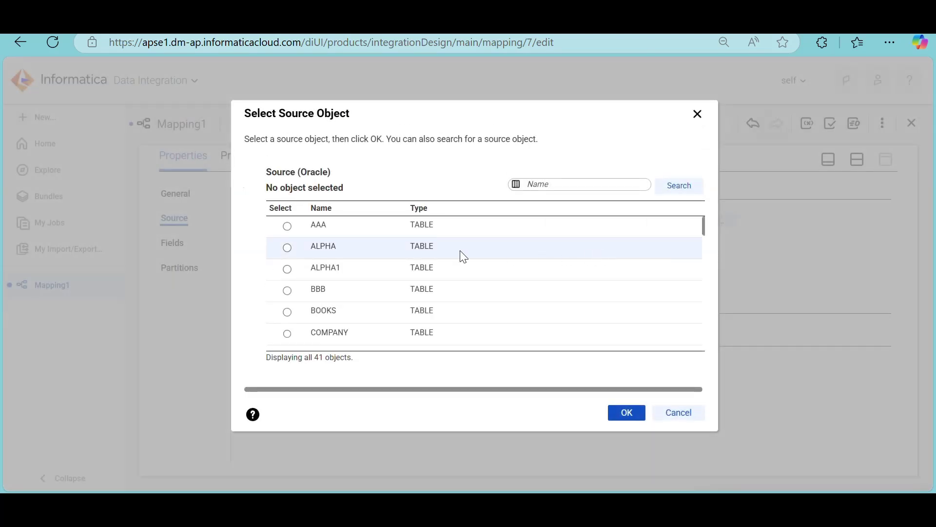
pyautogui.scroll(-2, 396, 251)
pyautogui.scroll(-4, 399, 252)
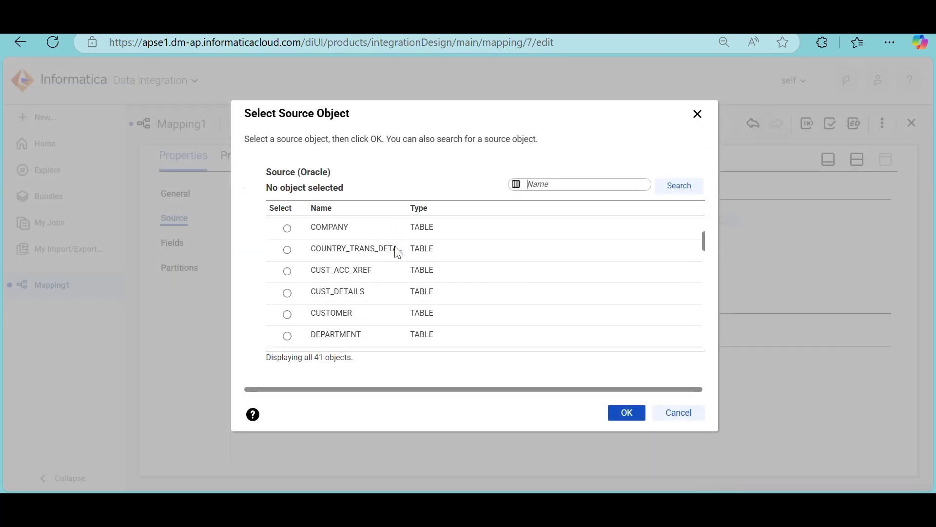
pyautogui.scroll(-6, 398, 252)
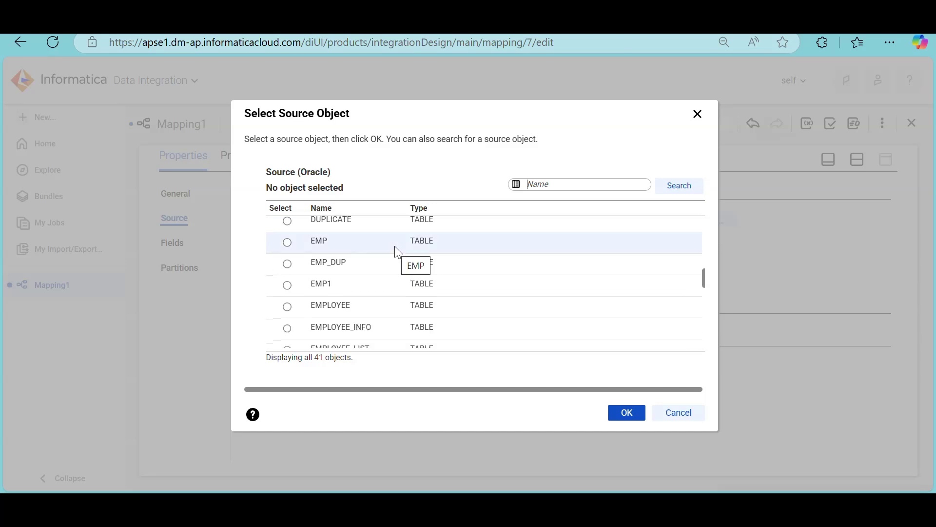
pyautogui.click(363, 326)
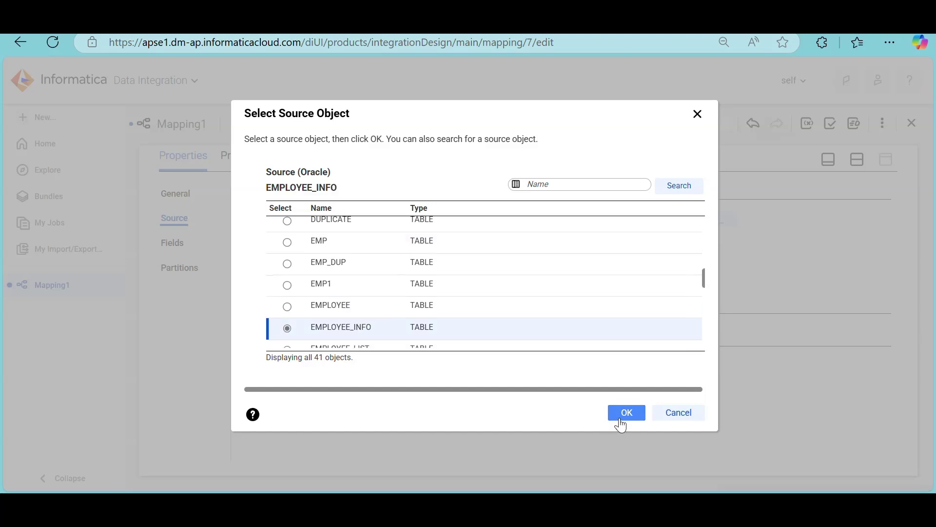
pyautogui.click(623, 419)
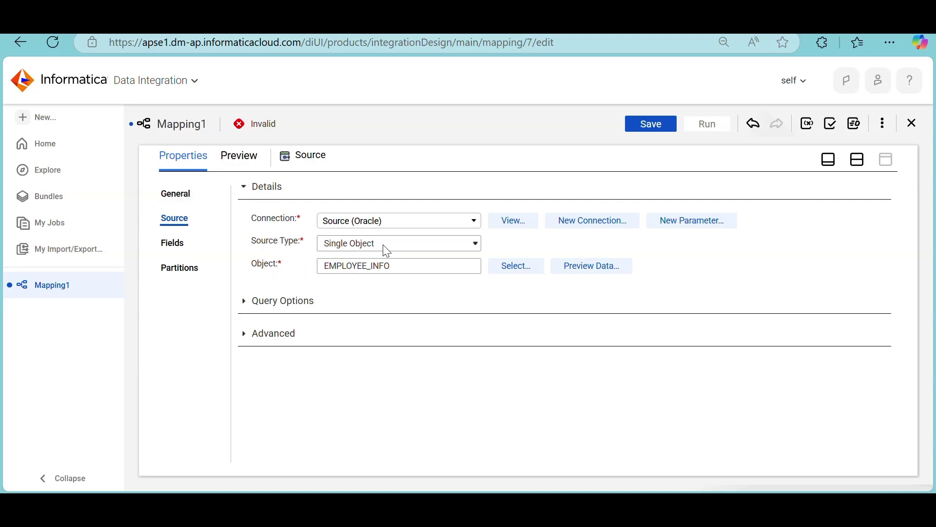
# Step: Change the source type to Multiple Objects and open the list for adding a source object, cancelling without a selection
pyautogui.click(407, 249)
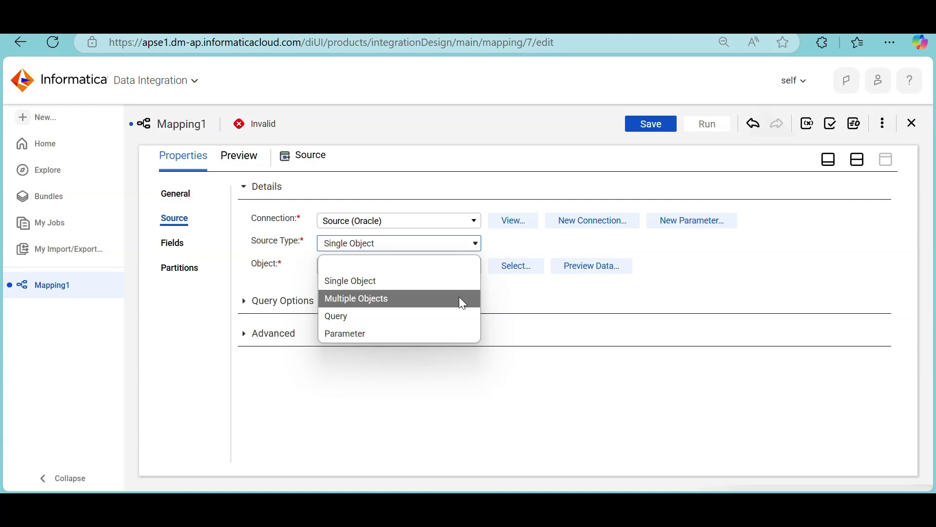
pyautogui.click(383, 307)
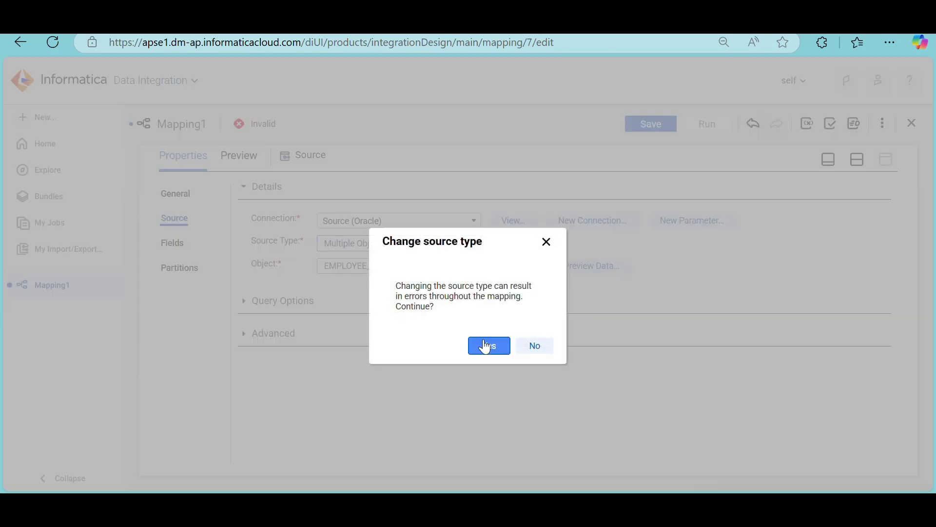
pyautogui.click(485, 346)
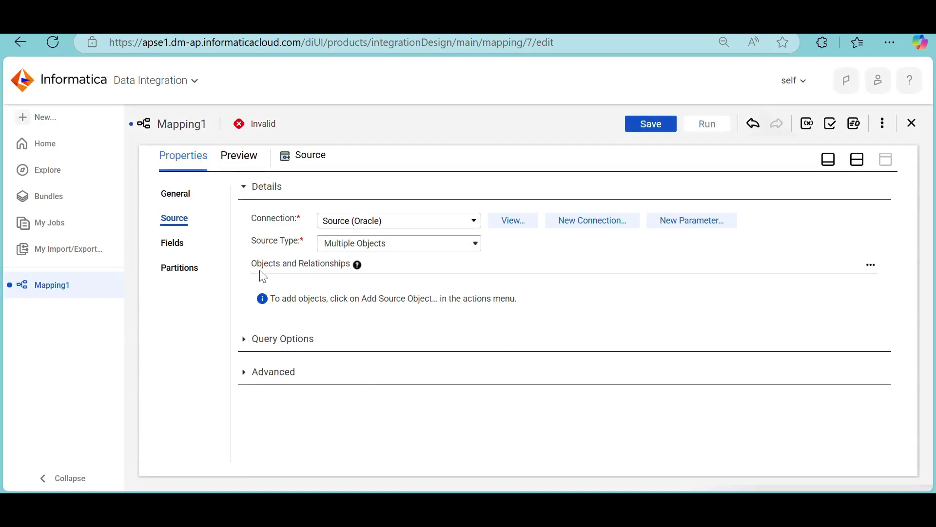
pyautogui.click(875, 268)
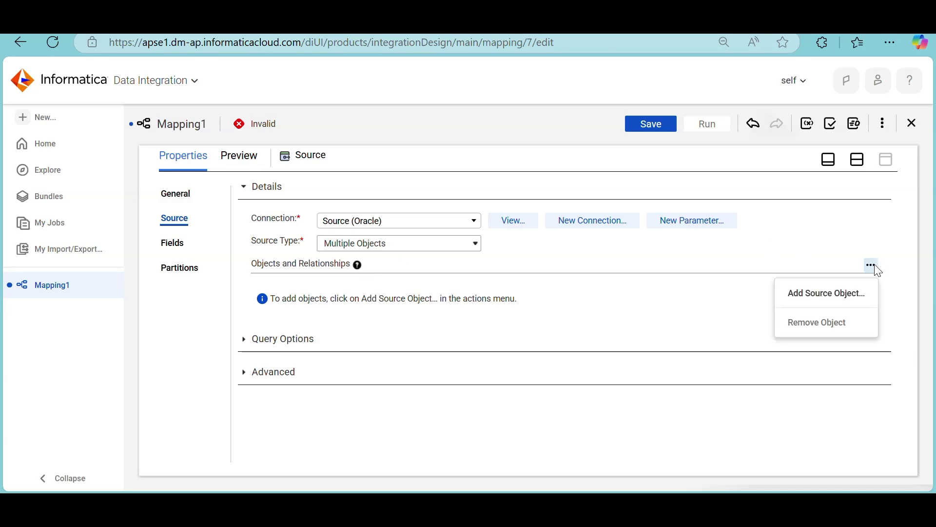
pyautogui.click(847, 294)
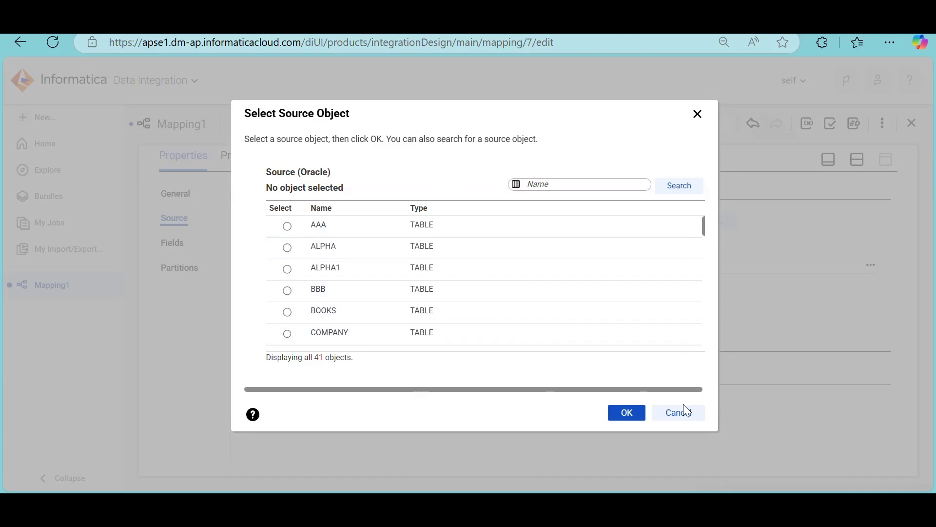
pyautogui.click(680, 418)
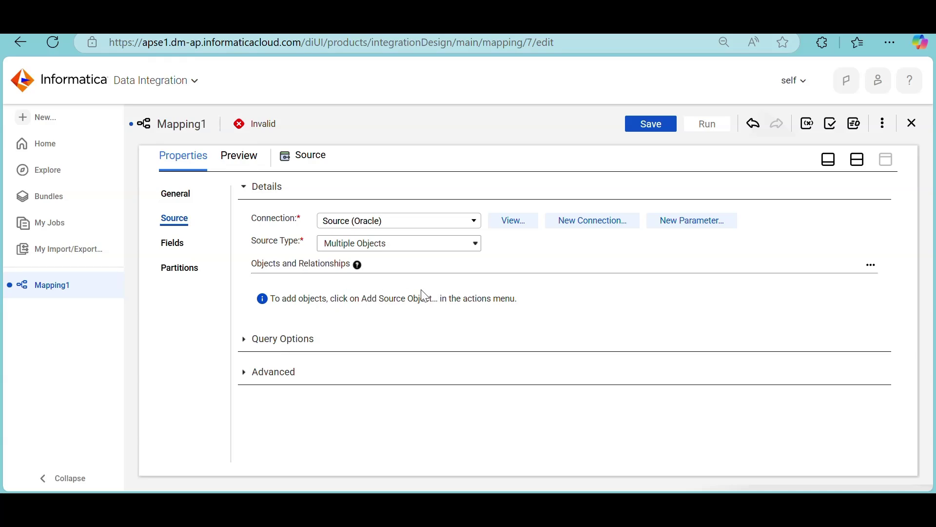
# Step: Switch the source type to Query and open the custom query editor, closing it without entering a query
pyautogui.click(446, 243)
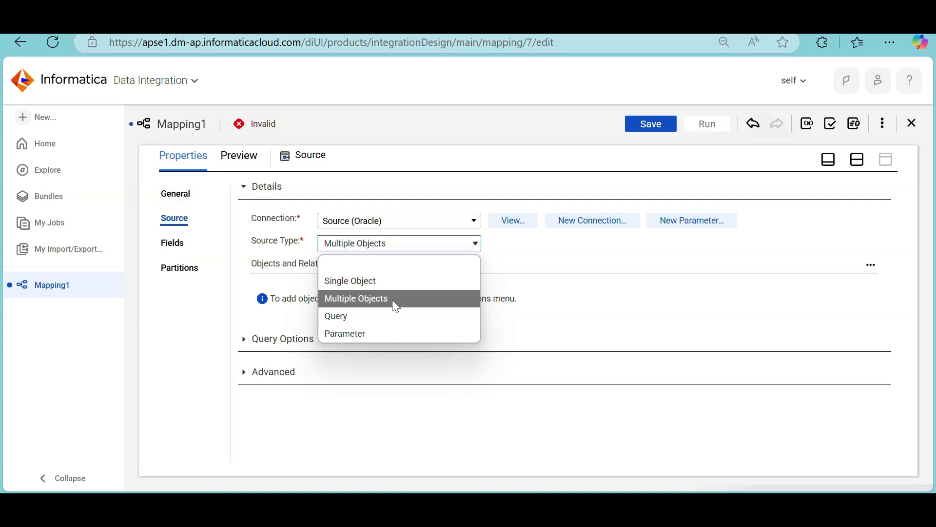
pyautogui.click(355, 317)
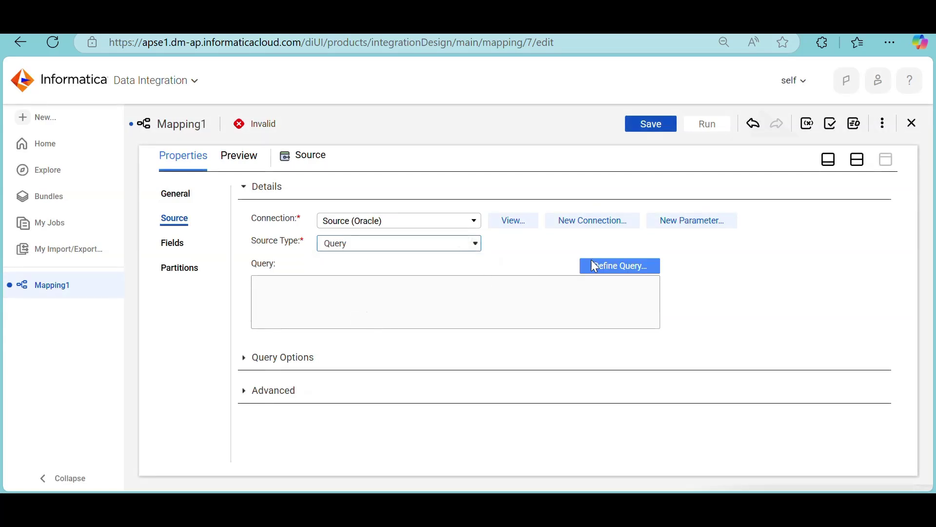
pyautogui.click(608, 263)
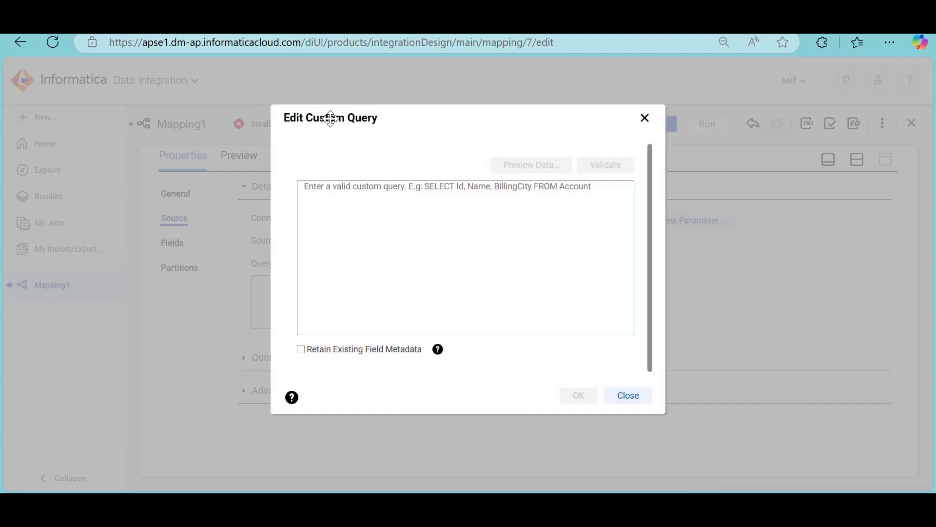
pyautogui.click(436, 261)
pyautogui.click(630, 399)
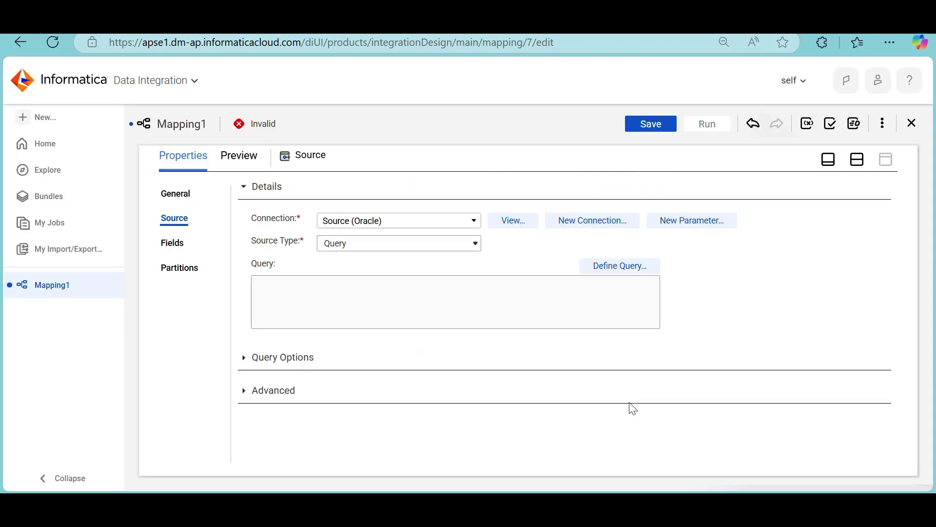
# Step: Switch the source type to Parameter and open the new input parameter form, cancelling without creating one
pyautogui.click(378, 247)
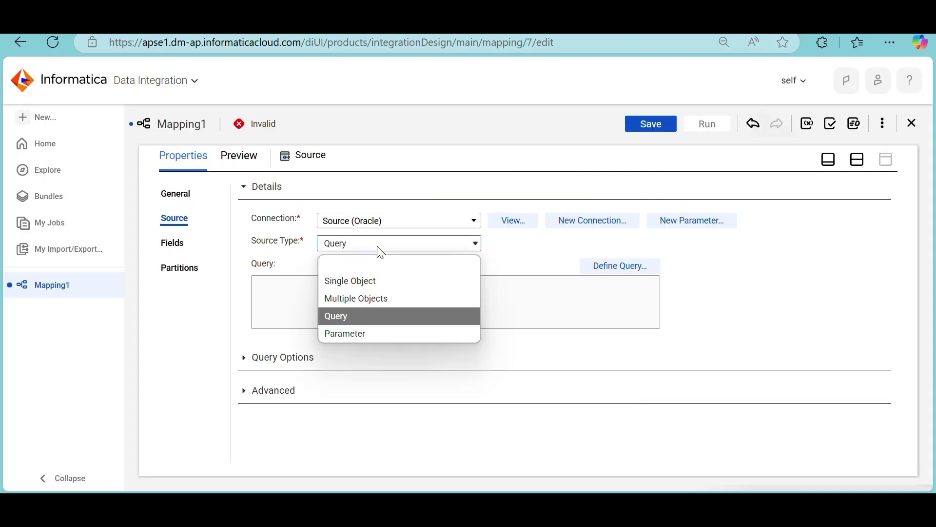
pyautogui.click(353, 332)
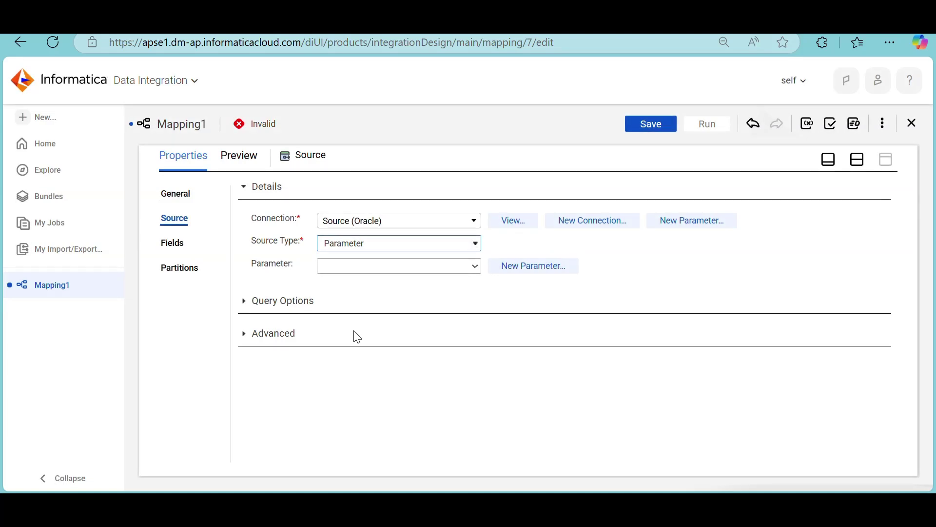
pyautogui.click(474, 267)
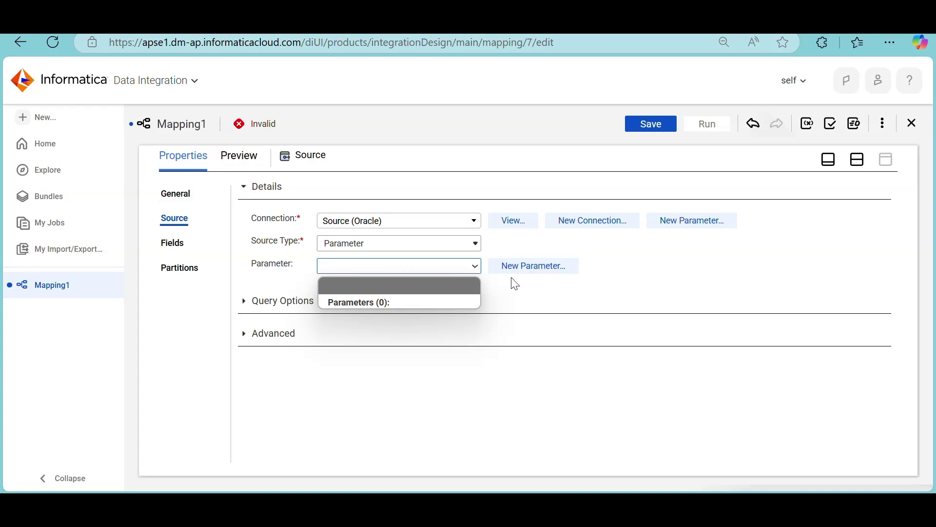
pyautogui.doubleClick(527, 266)
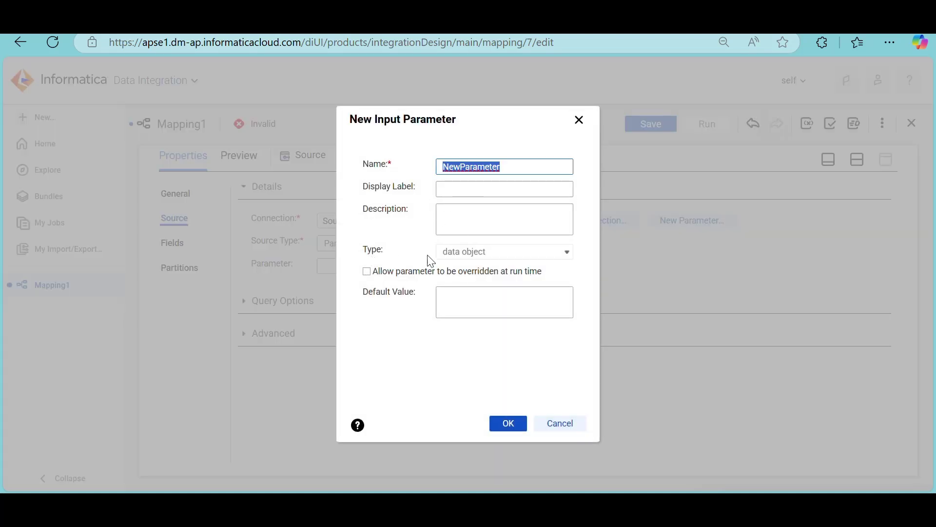
pyautogui.click(558, 424)
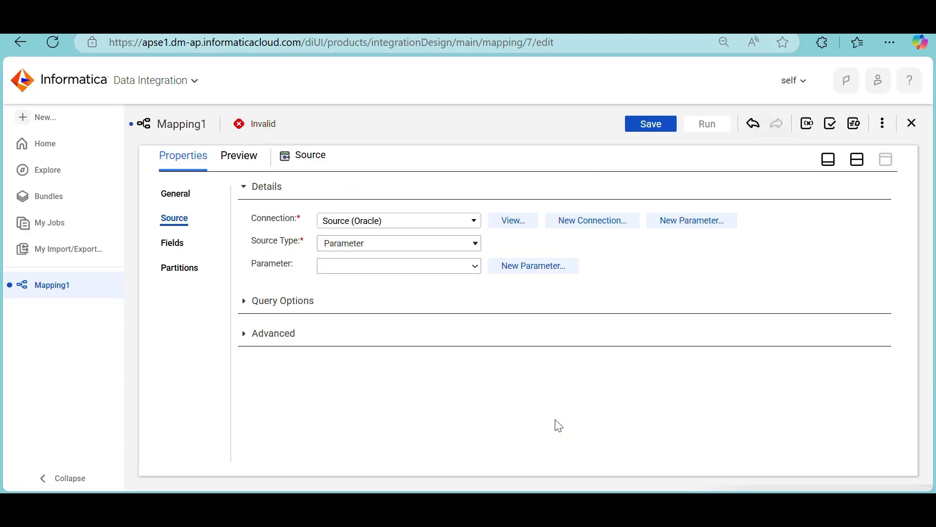
# Step: Set the source type to Single Object and select the EMPLOYEE_INFO table as the source object
pyautogui.click(439, 245)
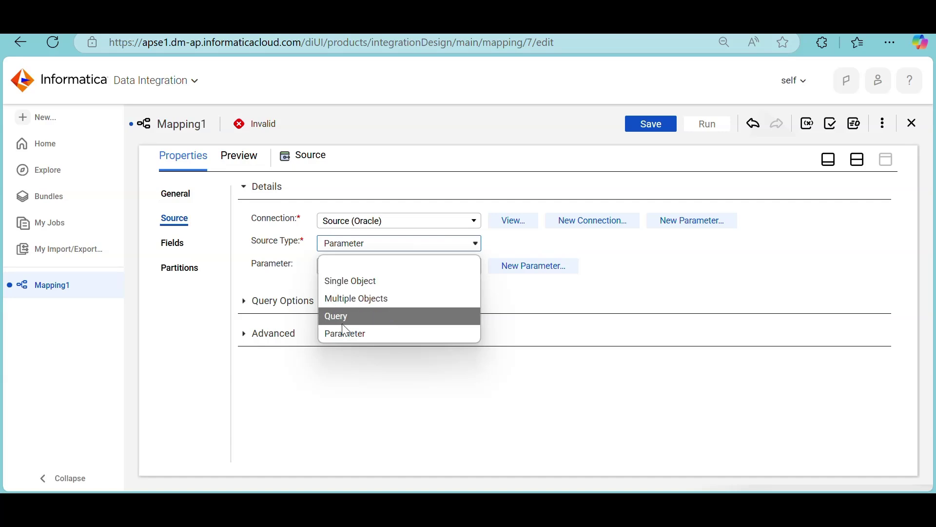
pyautogui.click(363, 285)
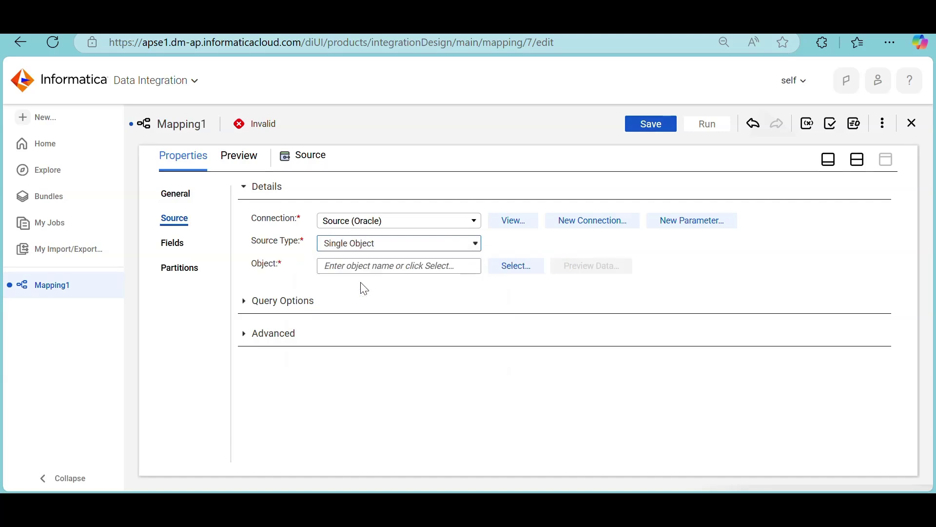
pyautogui.click(507, 268)
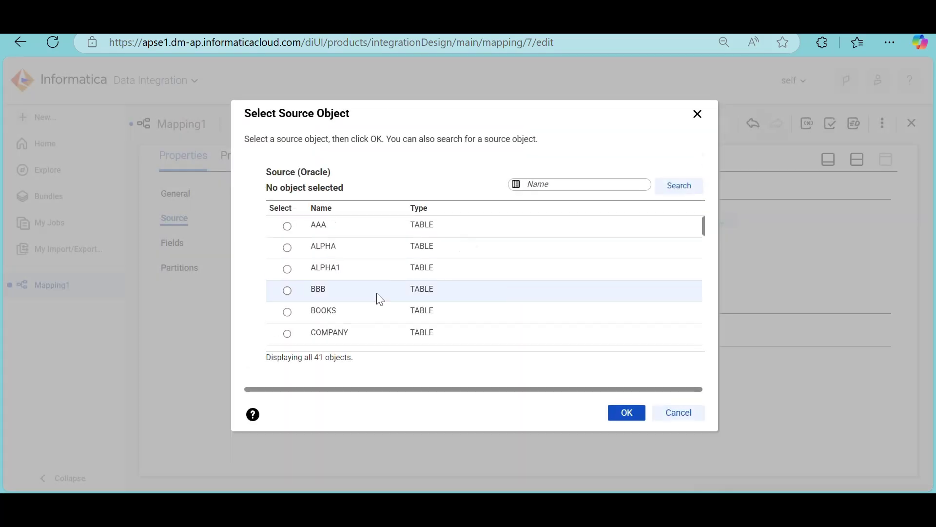
pyautogui.scroll(-5, 376, 297)
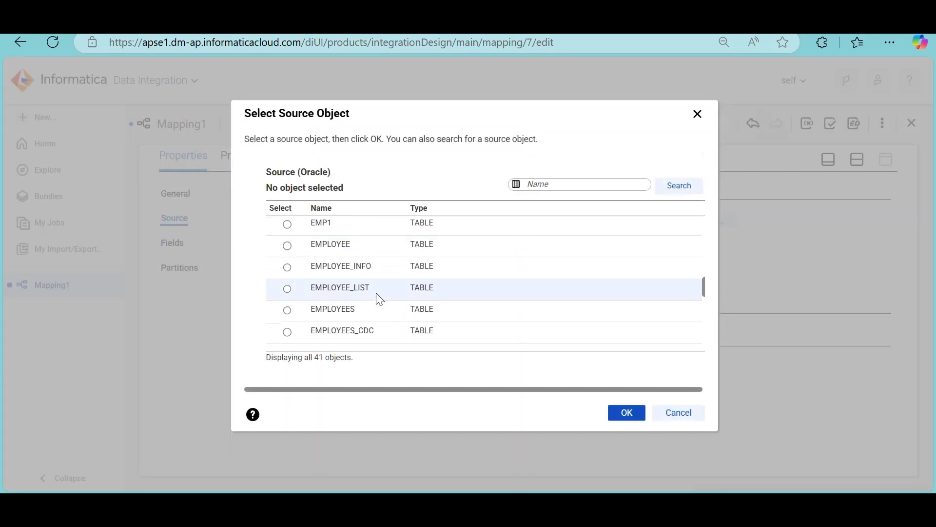
pyautogui.click(372, 265)
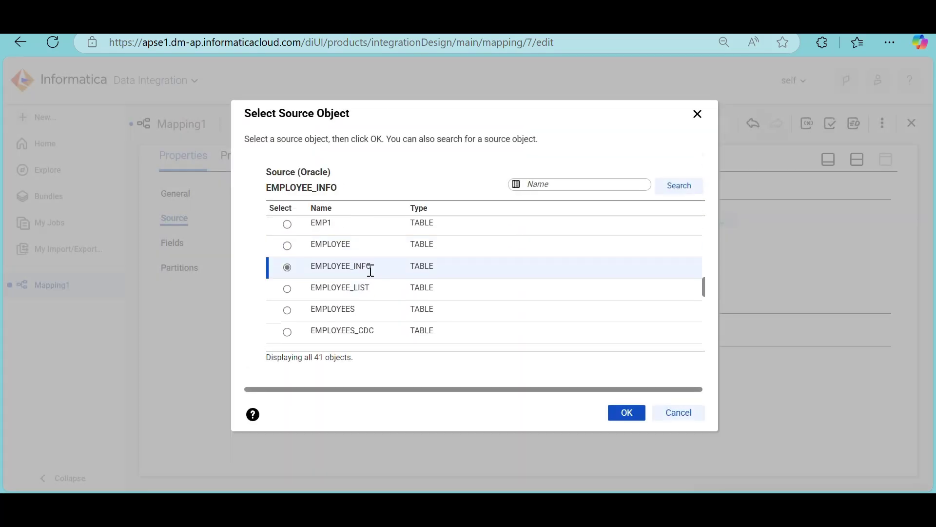
pyautogui.click(624, 414)
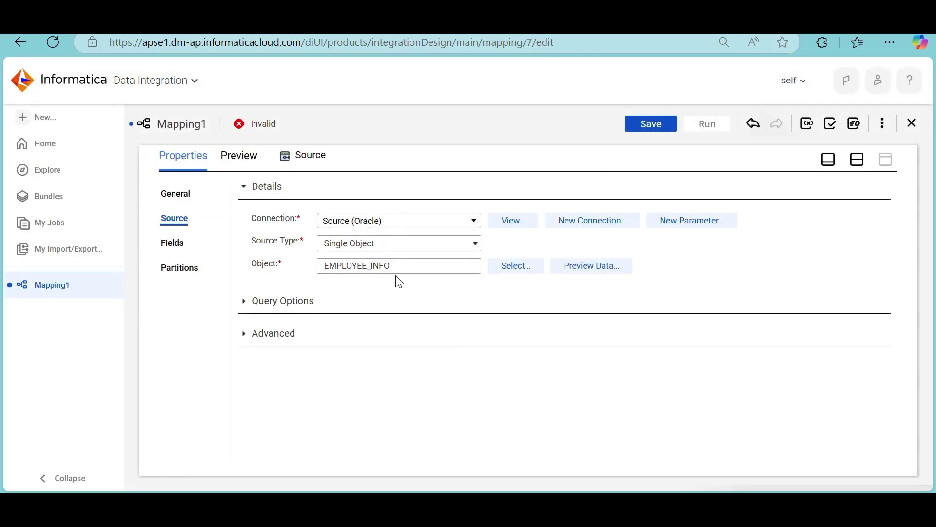
# Step: Preview the EMPLOYEE_INFO source data, examining all columns and rows, and close the preview
pyautogui.click(574, 266)
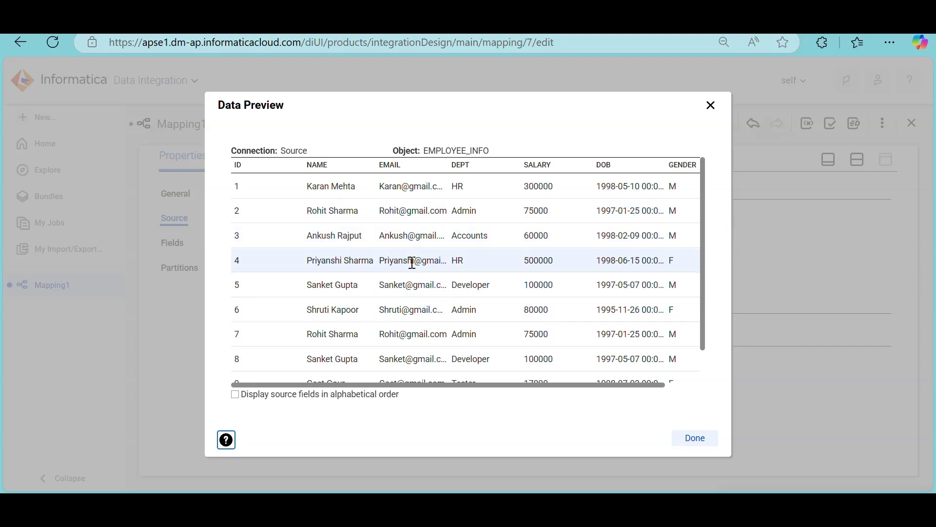
pyautogui.hscroll(1, 412, 262)
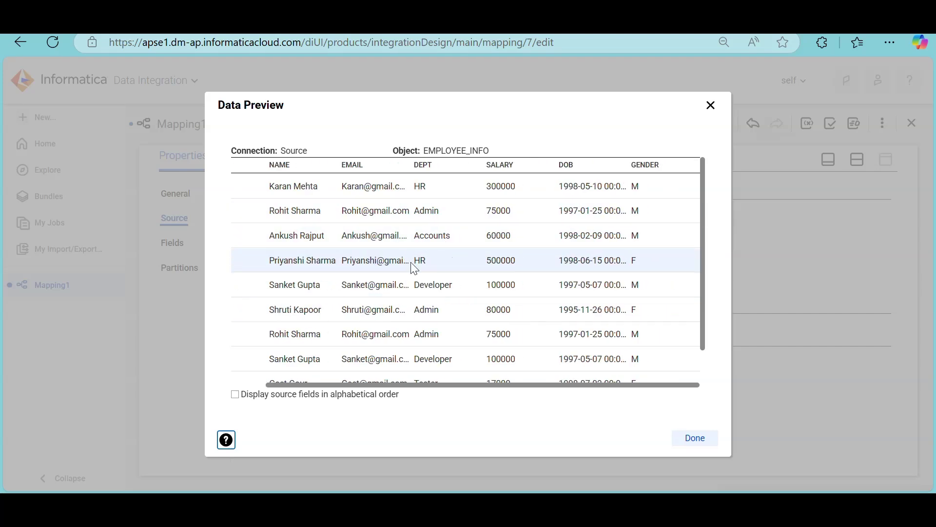
pyautogui.hscroll(-1, 503, 246)
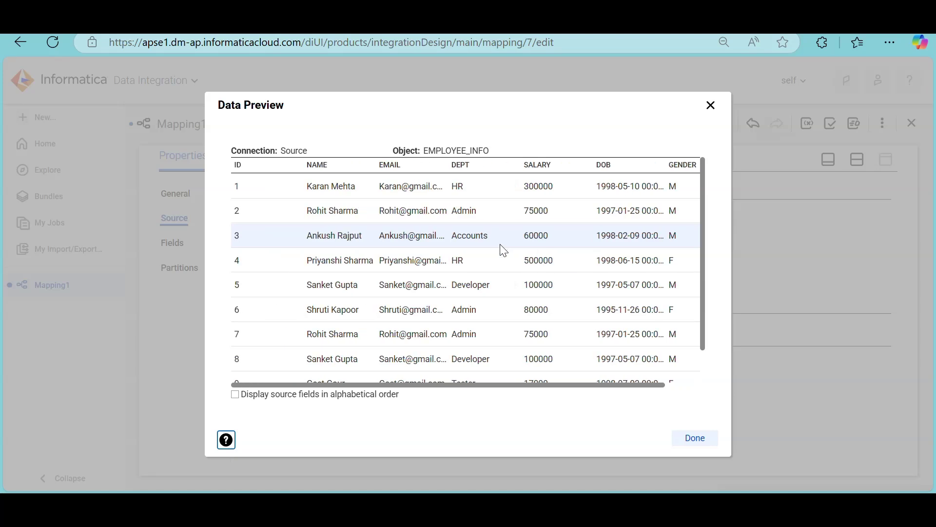
pyautogui.hscroll(1, 502, 247)
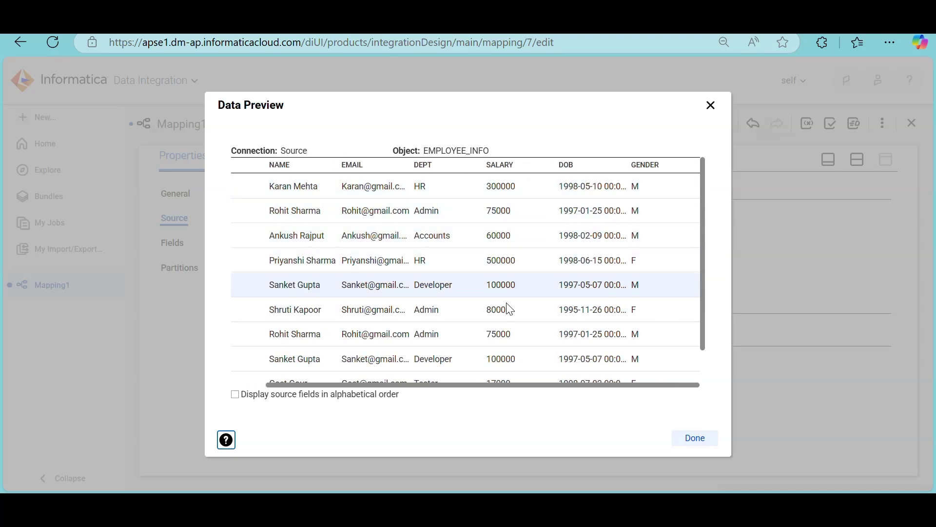
pyautogui.hscroll(-1, 479, 282)
pyautogui.scroll(-1, 480, 283)
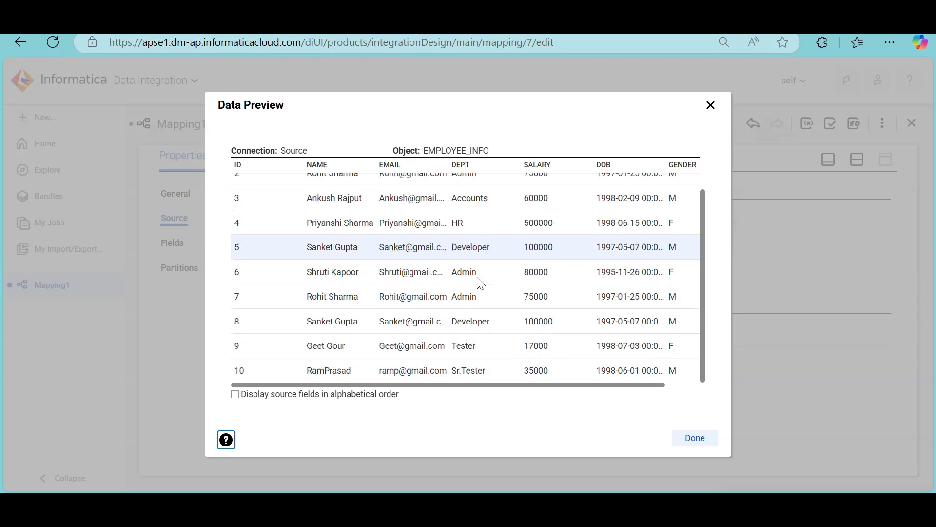
pyautogui.hscroll(1, 481, 283)
pyautogui.scroll(1, 480, 283)
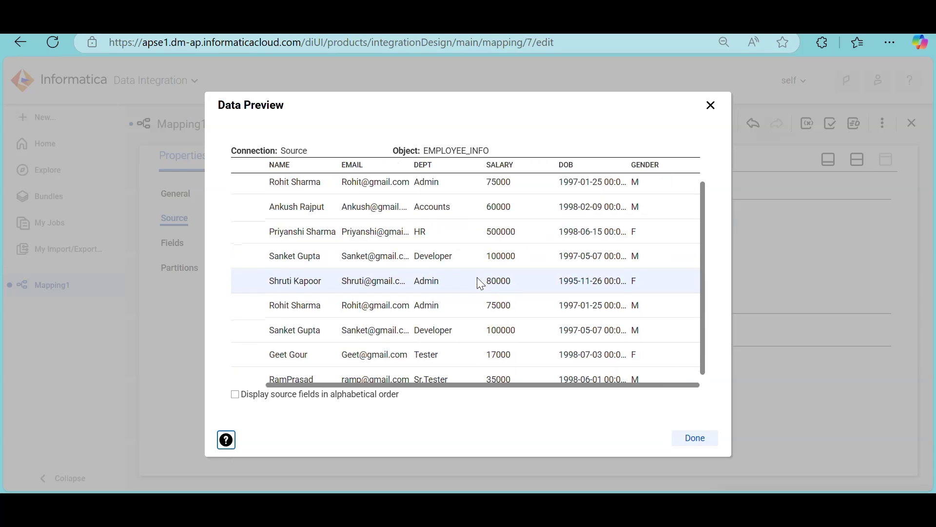
pyautogui.scroll(1, 480, 283)
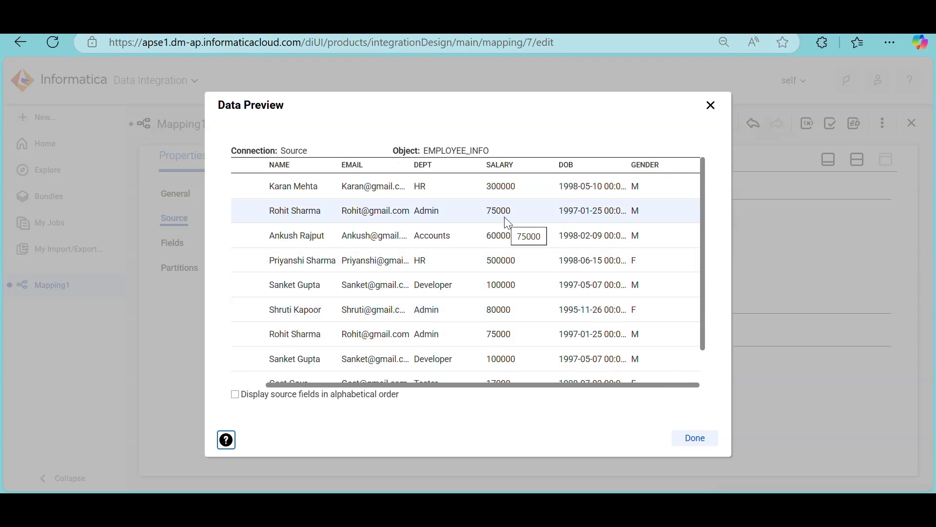
pyautogui.hscroll(-1, 494, 254)
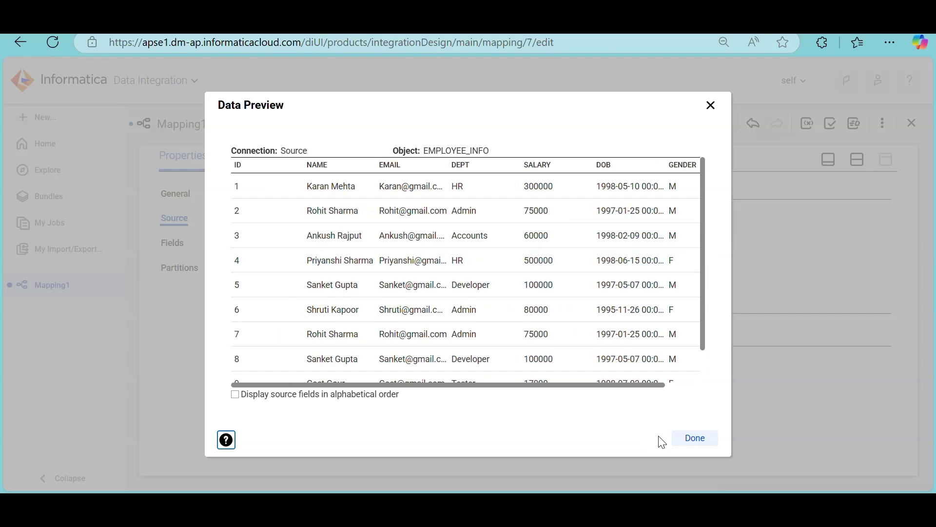
pyautogui.click(683, 442)
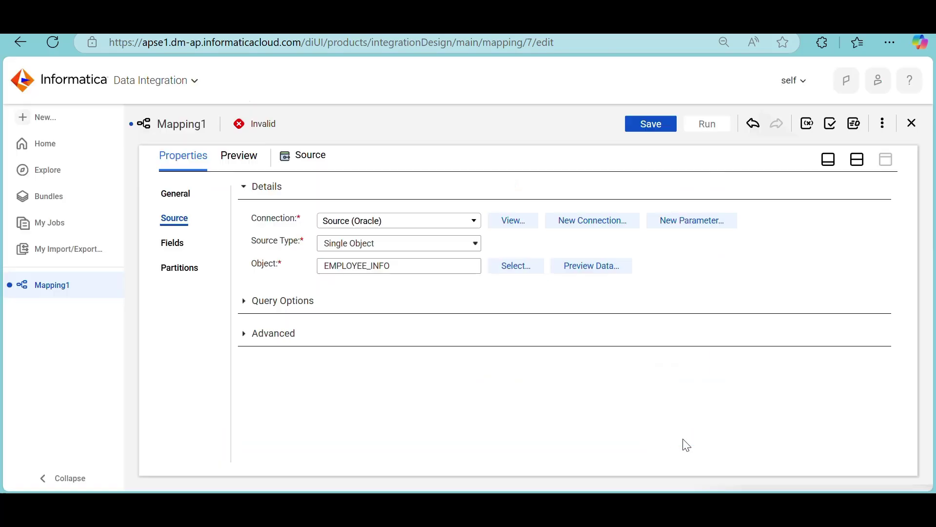
# Step: Open the source's query options for configuring the filter and look over the sort settings before returning to the filter settings
pyautogui.click(243, 306)
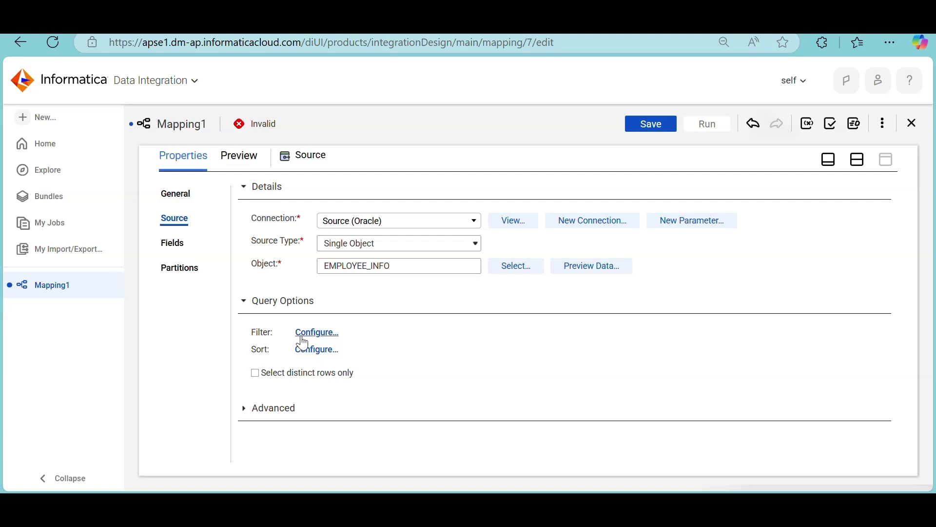
pyautogui.click(311, 336)
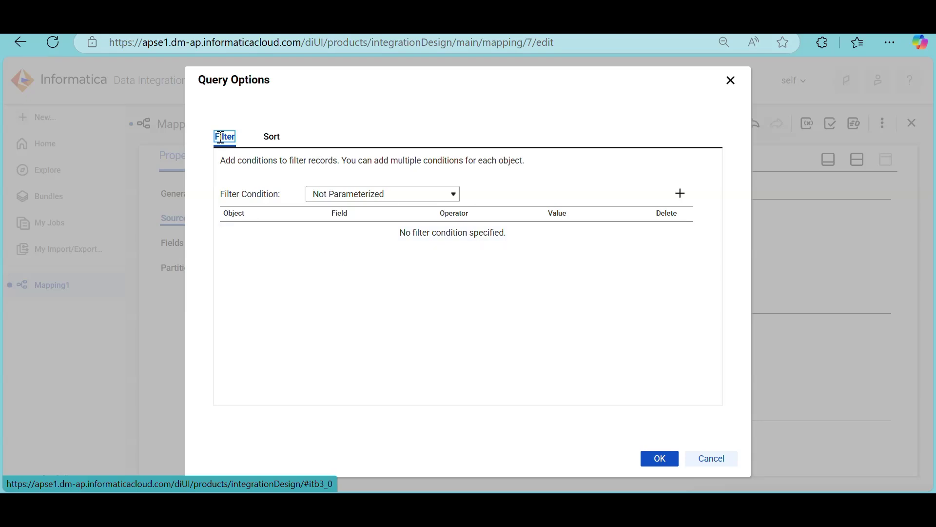
pyautogui.click(274, 139)
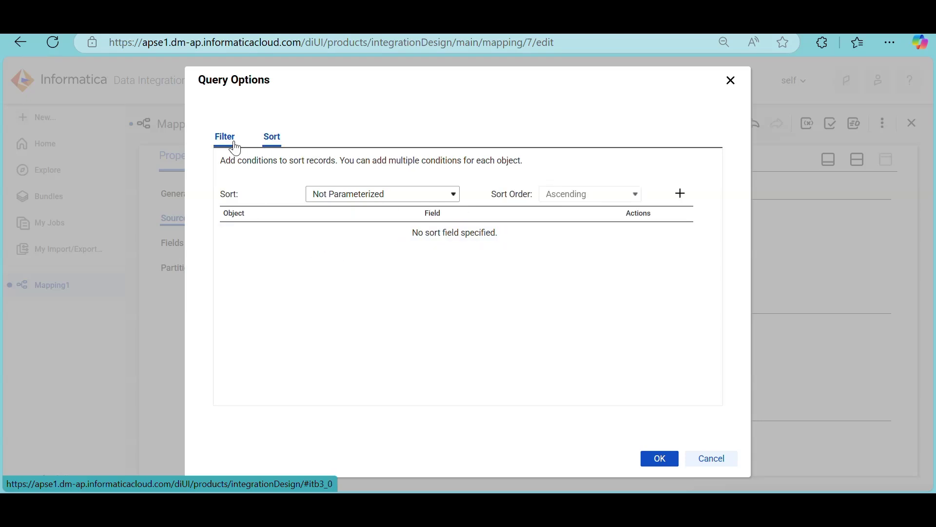
pyautogui.click(235, 141)
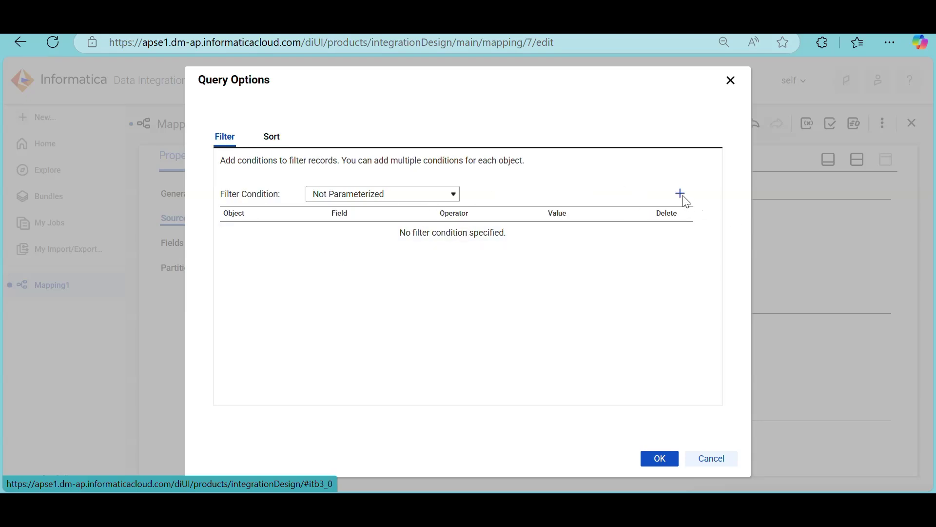
# Step: Add a filter condition on EMPLOYEE_INFO where the GENDER field equals M
pyautogui.click(682, 195)
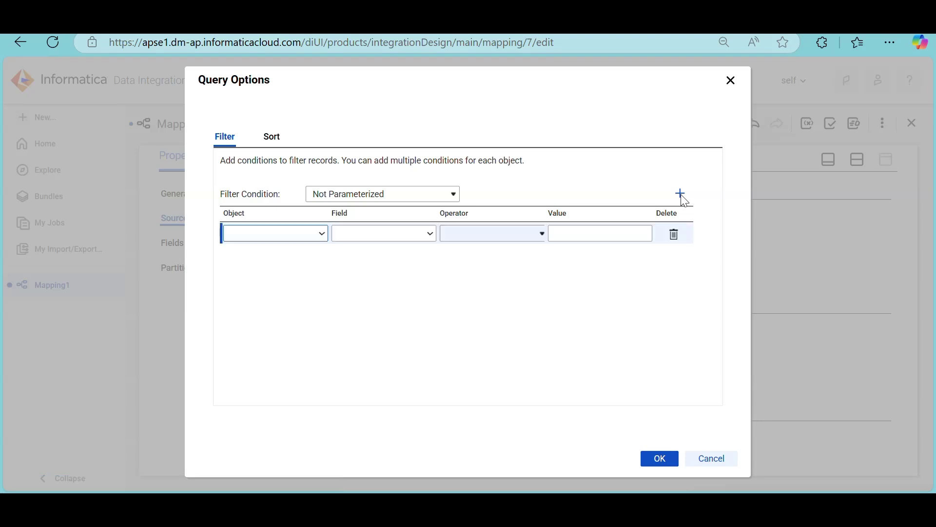
pyautogui.click(319, 239)
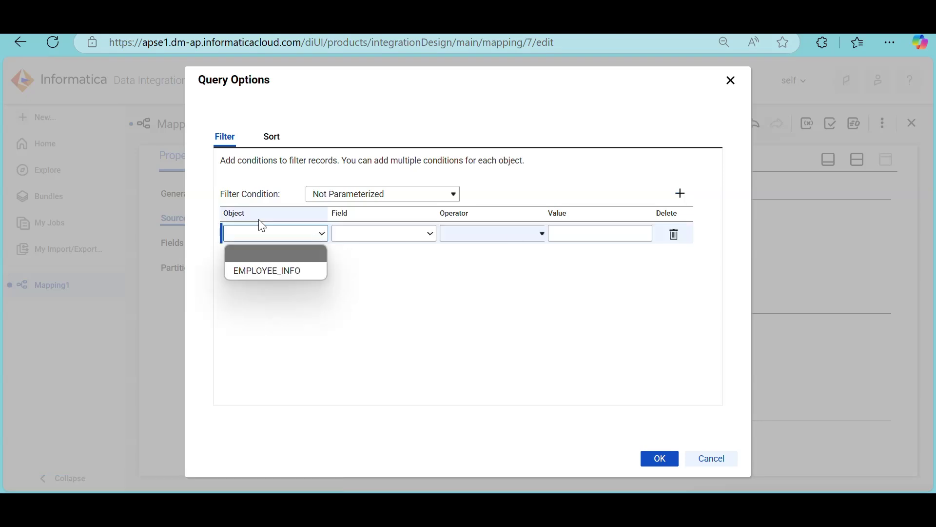
pyautogui.click(271, 271)
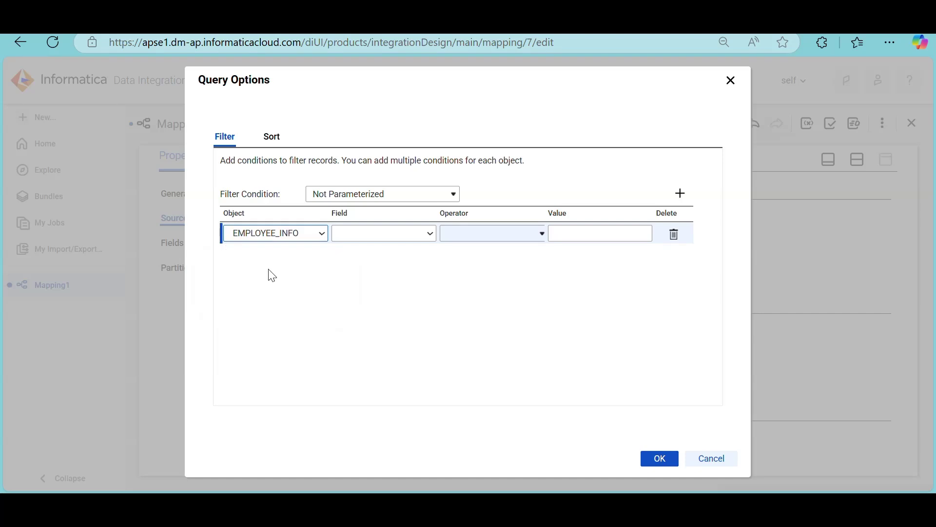
pyautogui.click(394, 239)
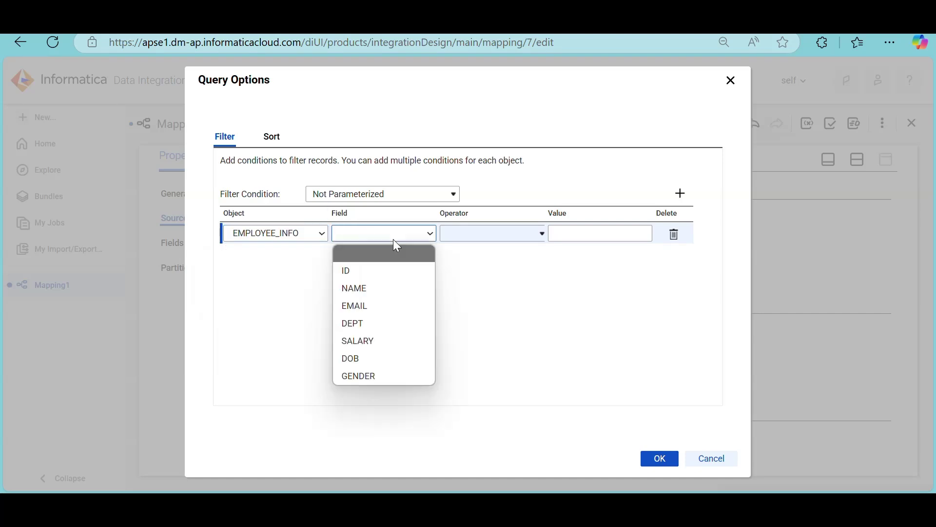
pyautogui.click(371, 375)
pyautogui.click(526, 235)
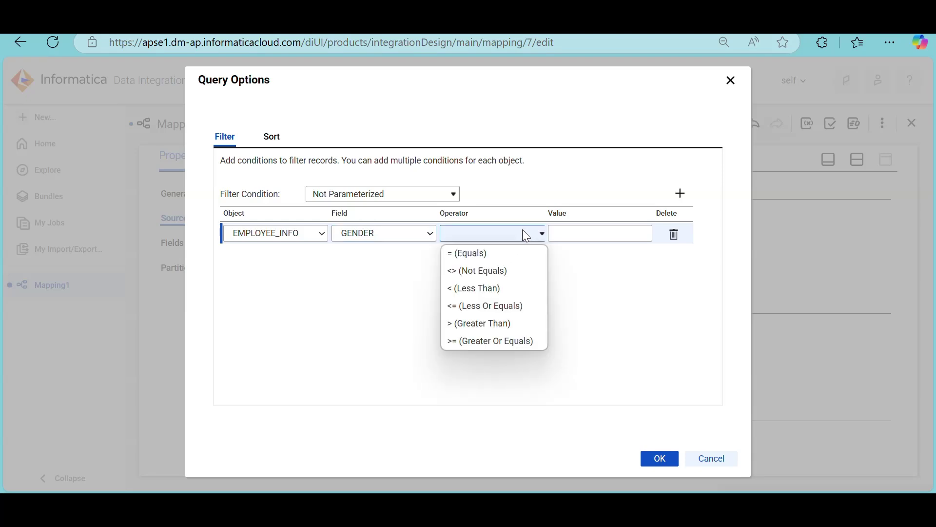
pyautogui.click(505, 250)
pyautogui.click(590, 237)
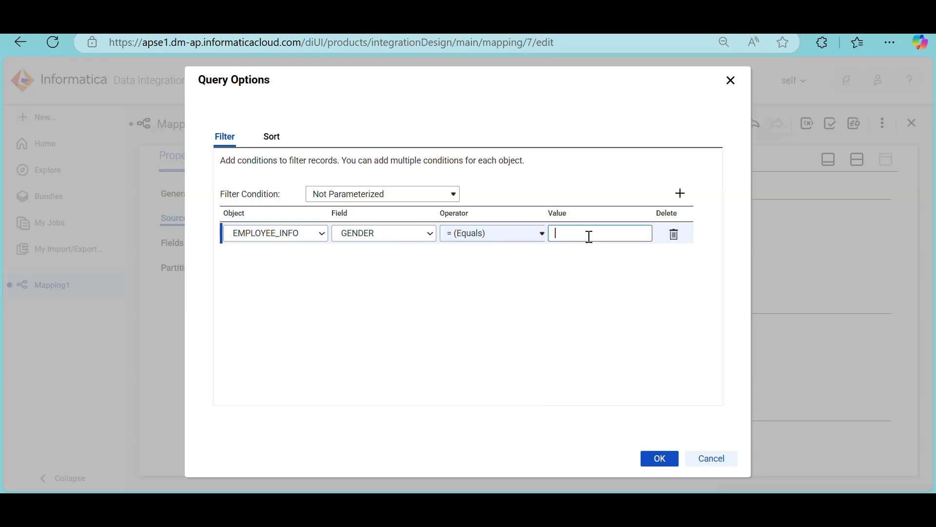
pyautogui.write('M')
pyautogui.click(583, 284)
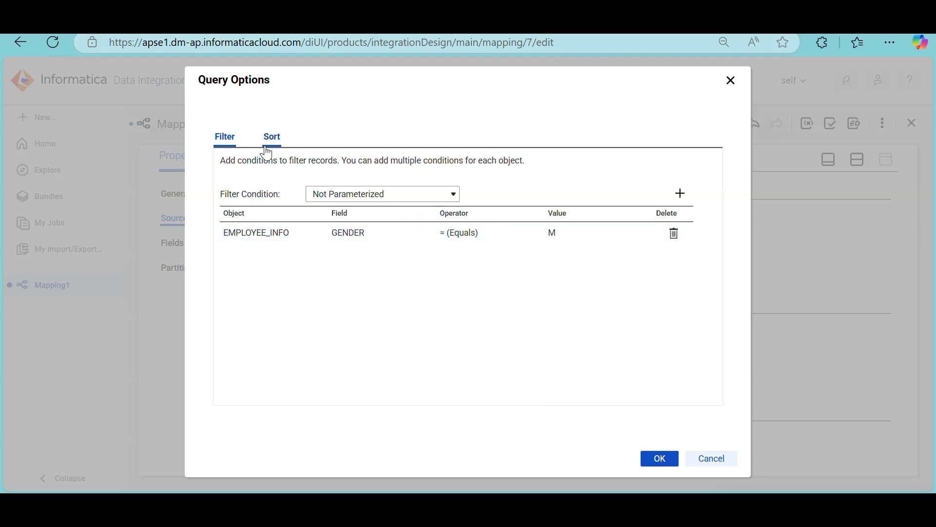
# Step: Check the sort settings once more and switch the filter condition type to Completely Parameterized
pyautogui.click(268, 142)
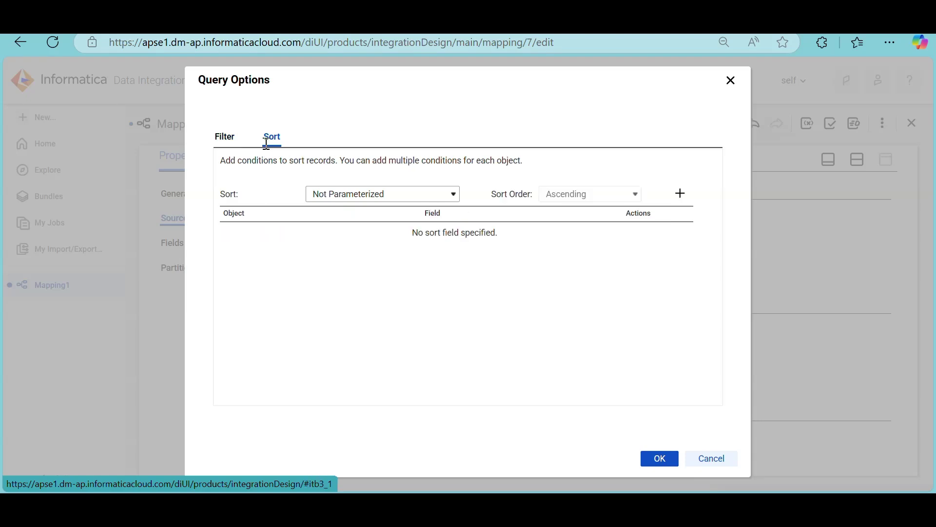
pyautogui.click(229, 141)
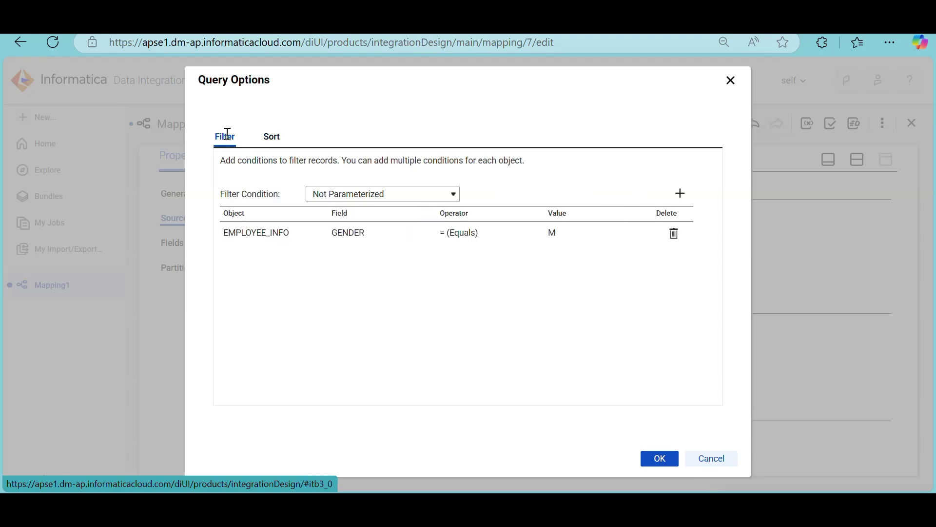
pyautogui.click(409, 200)
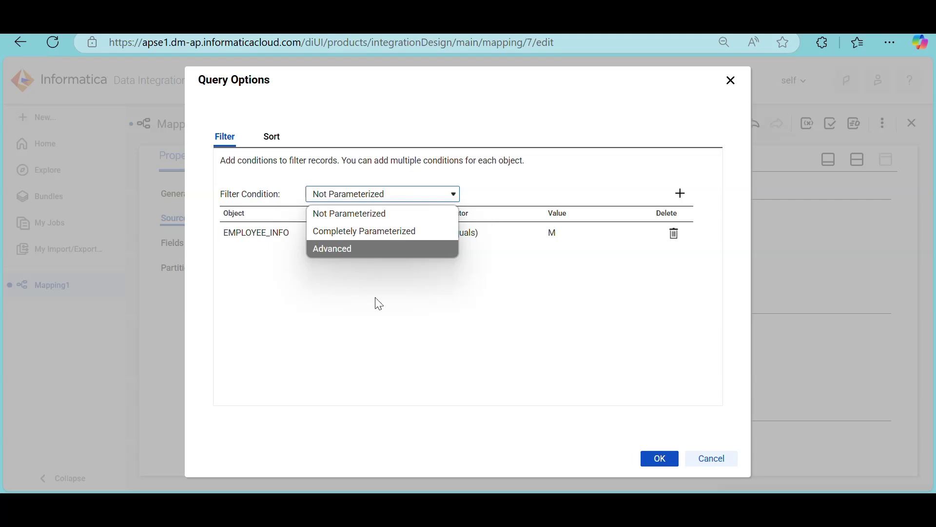
pyautogui.click(425, 231)
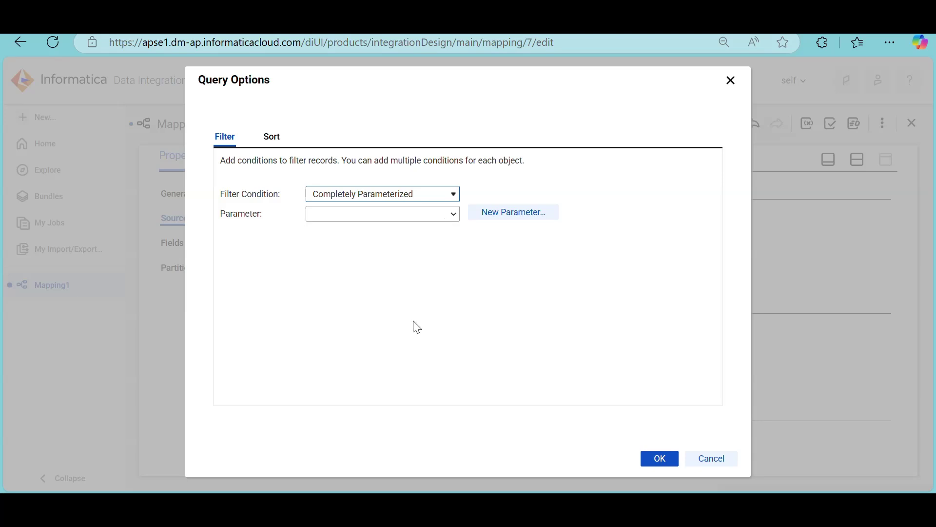
# Step: Switch the filter condition type to Advanced and enter the expression EMPLOYEE_INFO.GENDER = 'M'
pyautogui.click(432, 195)
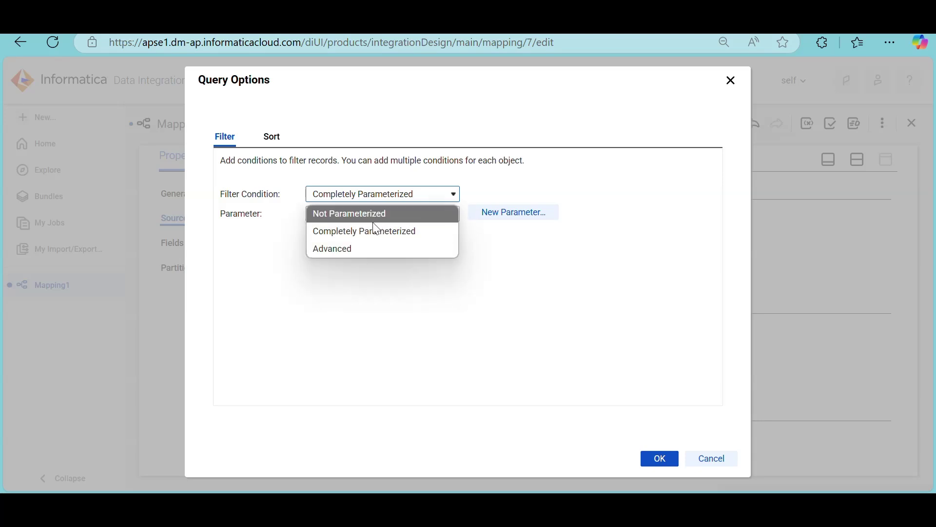
pyautogui.click(358, 250)
pyautogui.click(436, 255)
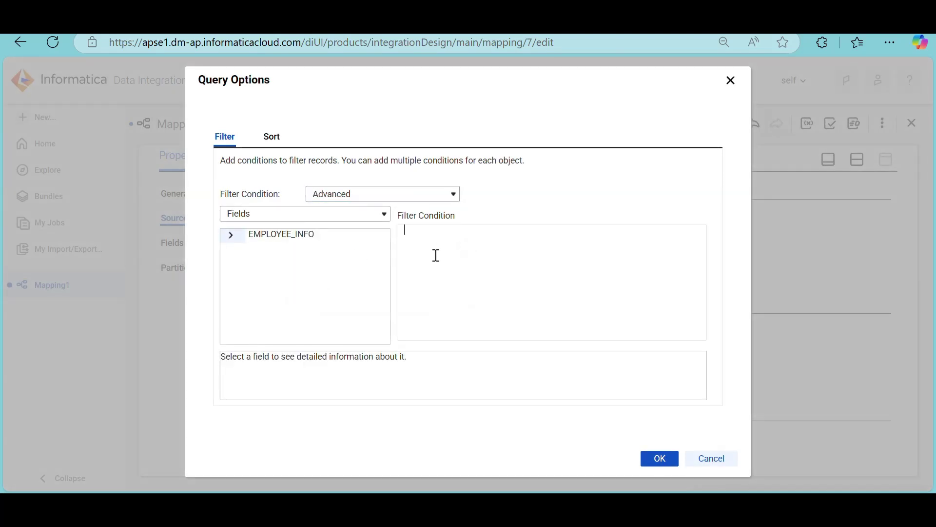
pyautogui.click(231, 236)
pyautogui.scroll(-1, 271, 285)
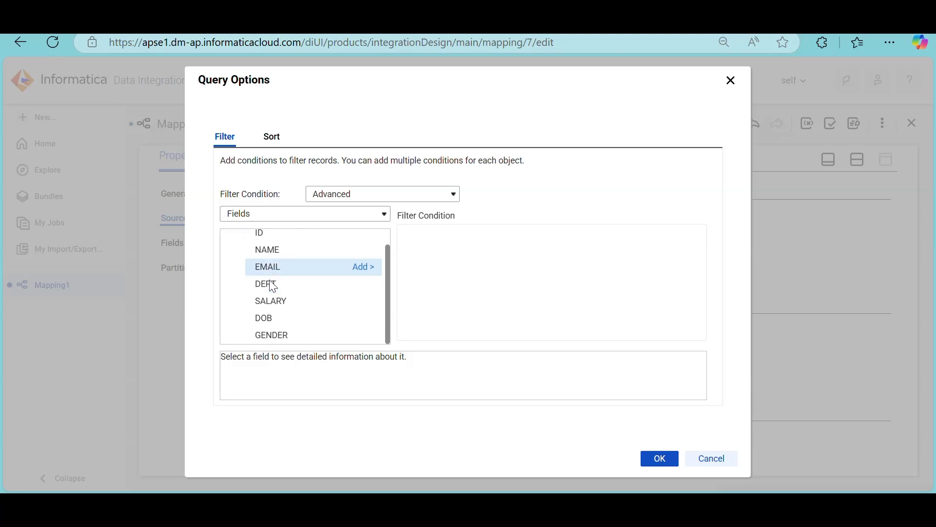
pyautogui.click(363, 335)
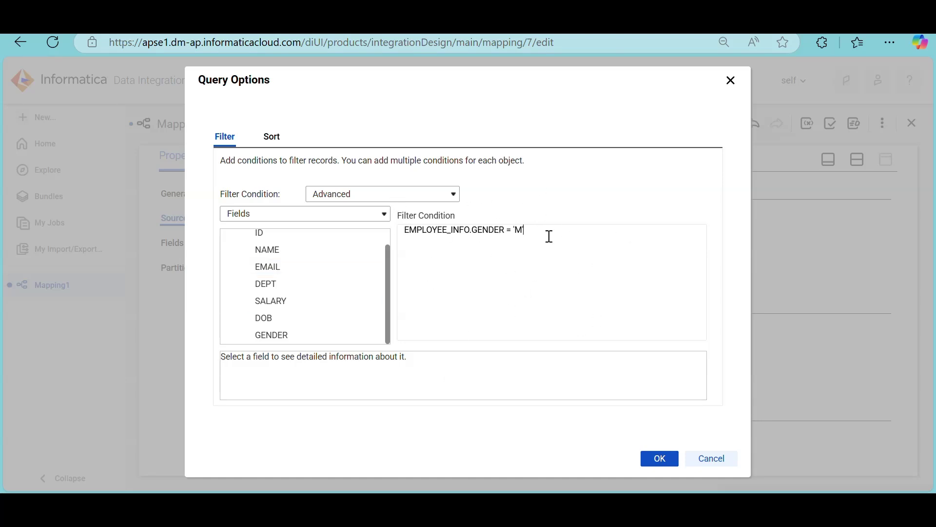
# Step: Clear the advanced filter expression and switch the filter condition type back to Not Parameterized, accepting the erasure of existing conditions
pyautogui.moveTo(550, 236); pyautogui.dragTo(386, 228)
pyautogui.press('BackSpace')
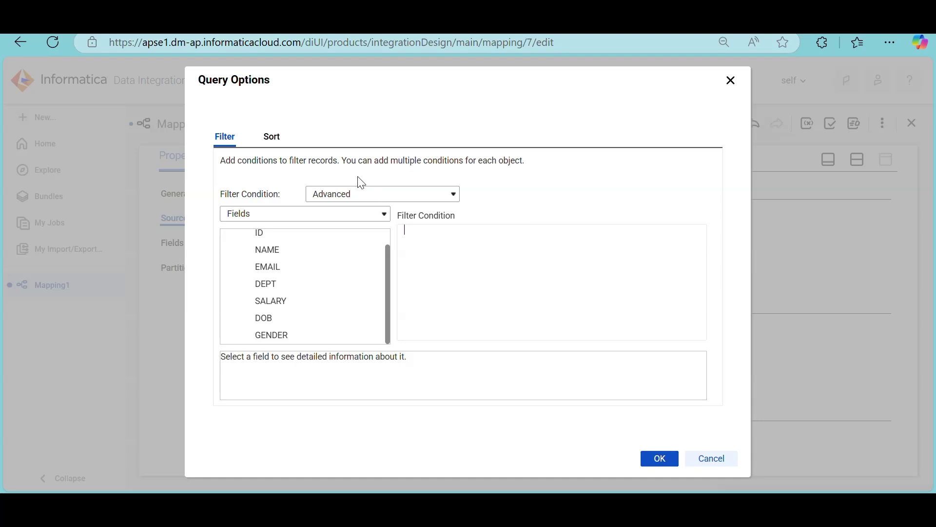
pyautogui.click(331, 194)
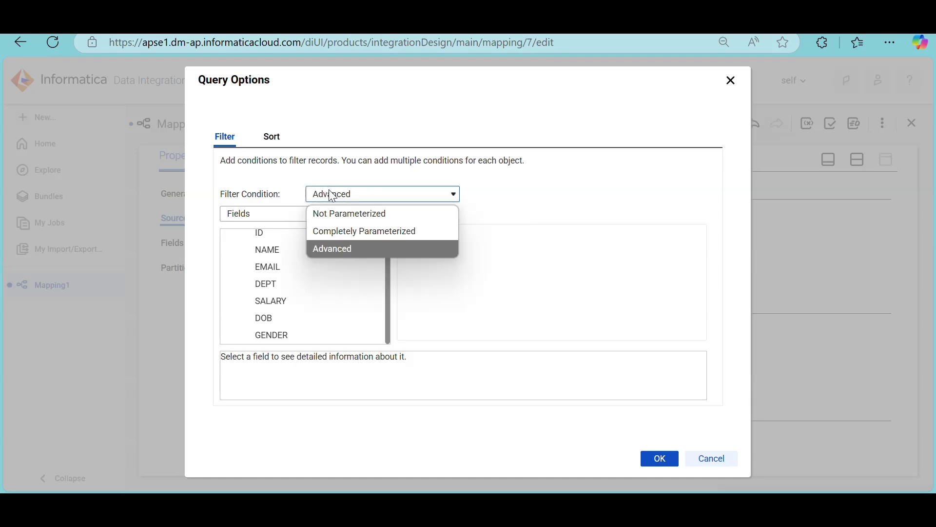
pyautogui.click(345, 214)
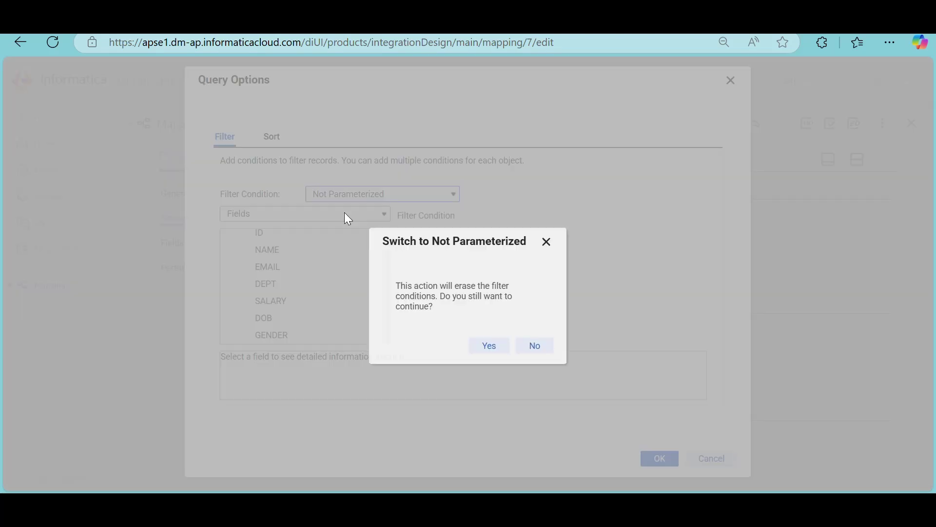
pyautogui.click(488, 346)
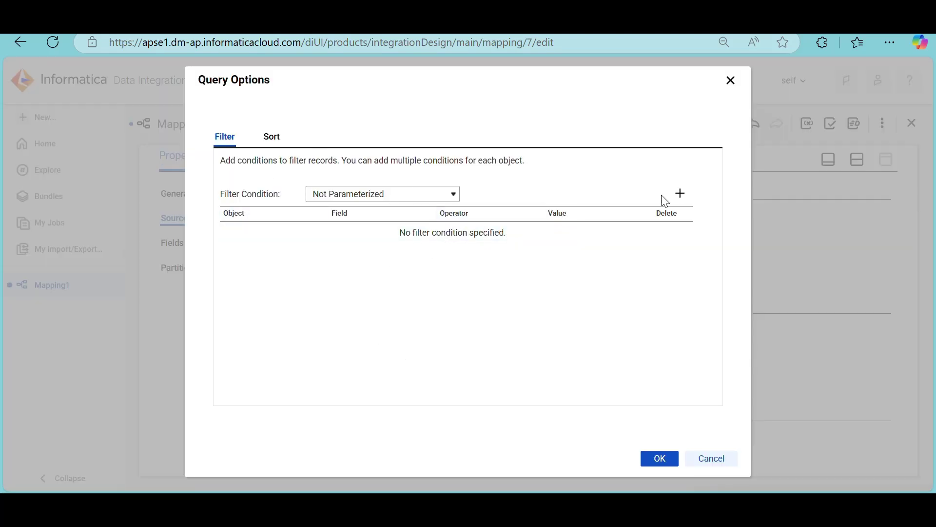
# Step: Add a filter condition for the EMPLOYEE_INFO object with field GENDER, operator = (Equals) and value M
pyautogui.click(681, 200)
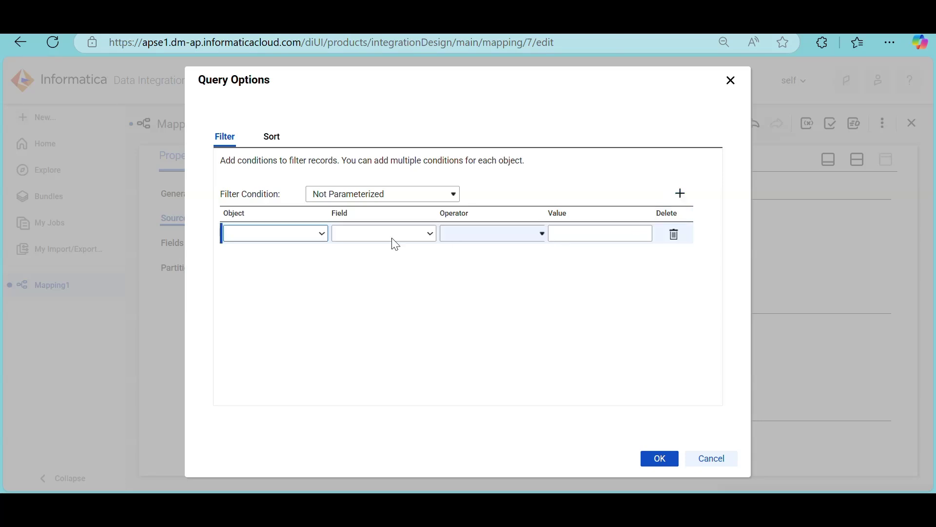
pyautogui.click(320, 237)
pyautogui.click(294, 271)
pyautogui.click(393, 235)
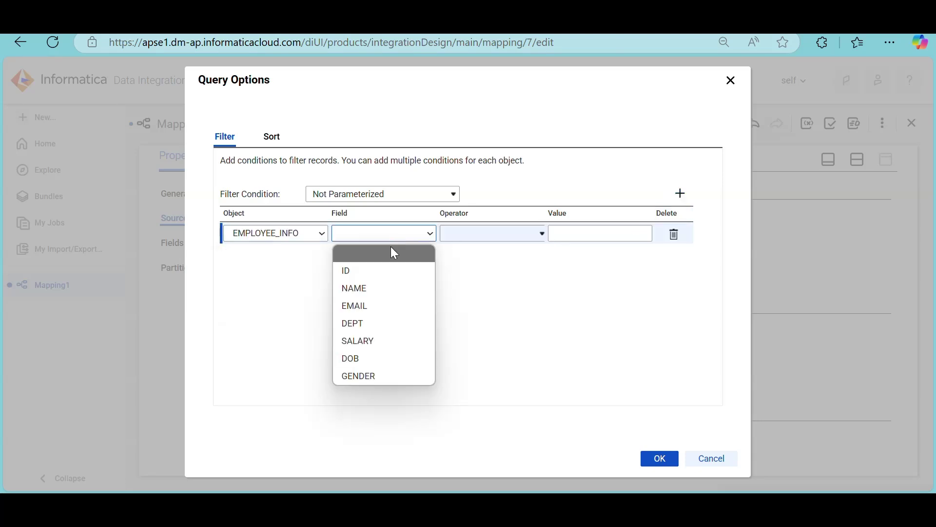
pyautogui.click(378, 376)
pyautogui.click(542, 236)
pyautogui.click(515, 253)
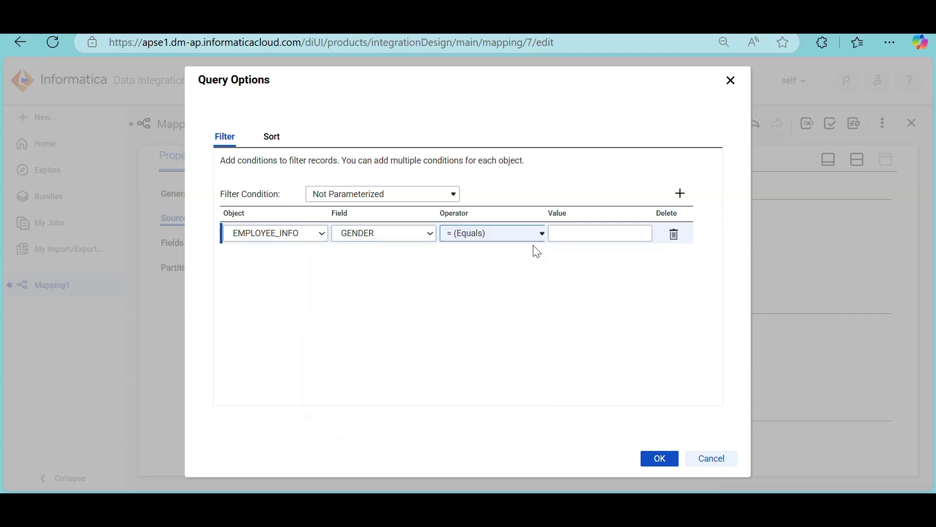
pyautogui.click(580, 232)
pyautogui.write('M')
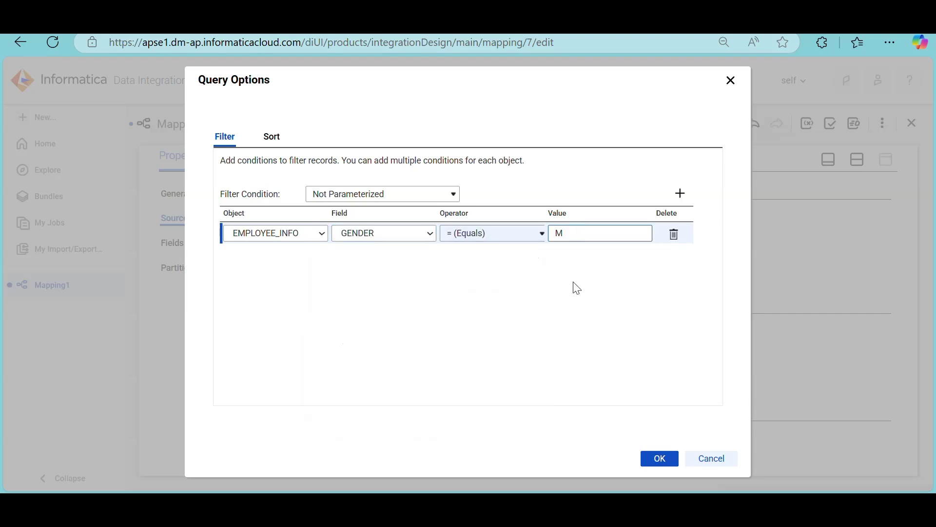
pyautogui.click(573, 283)
# Step: Add a non-parameterized sort condition on the ID field of EMPLOYEE_INFO, recheck the filter and apply the query options
pyautogui.click(275, 137)
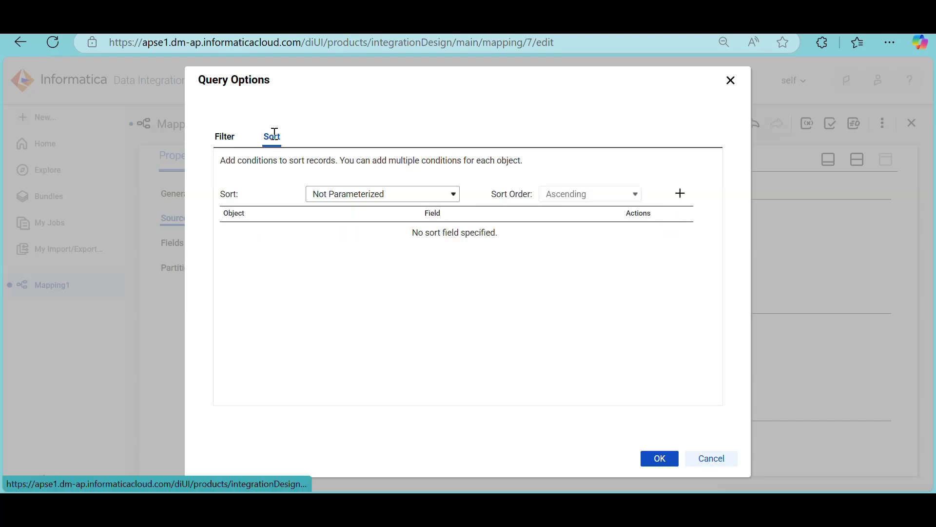
pyautogui.click(396, 198)
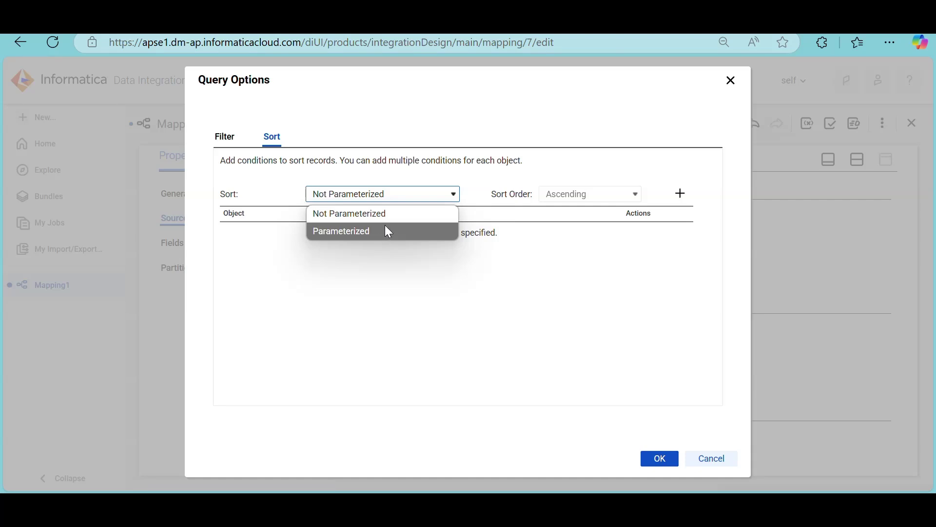
pyautogui.click(458, 179)
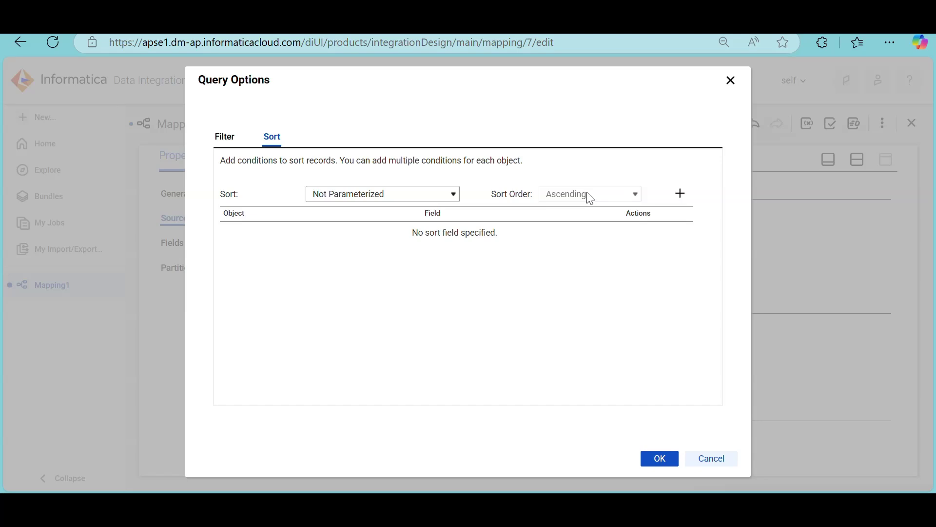
pyautogui.click(681, 195)
pyautogui.click(360, 243)
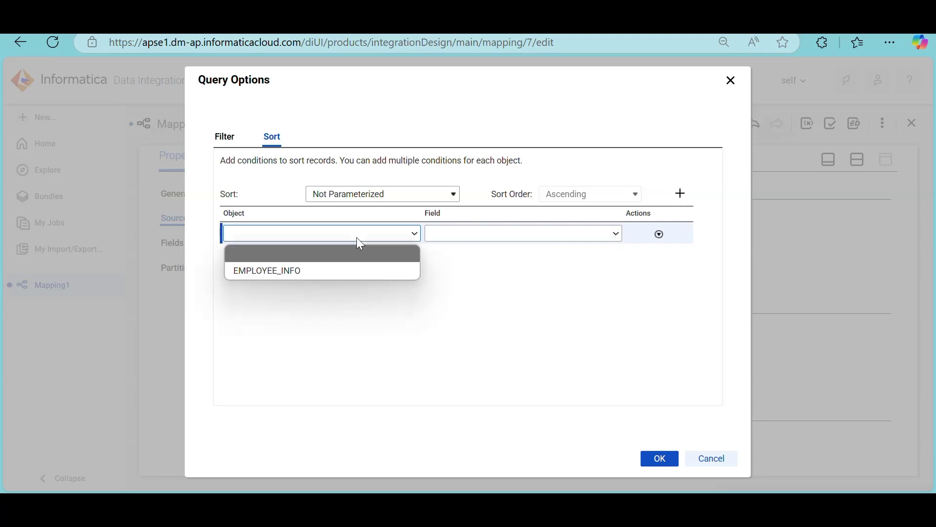
pyautogui.click(333, 272)
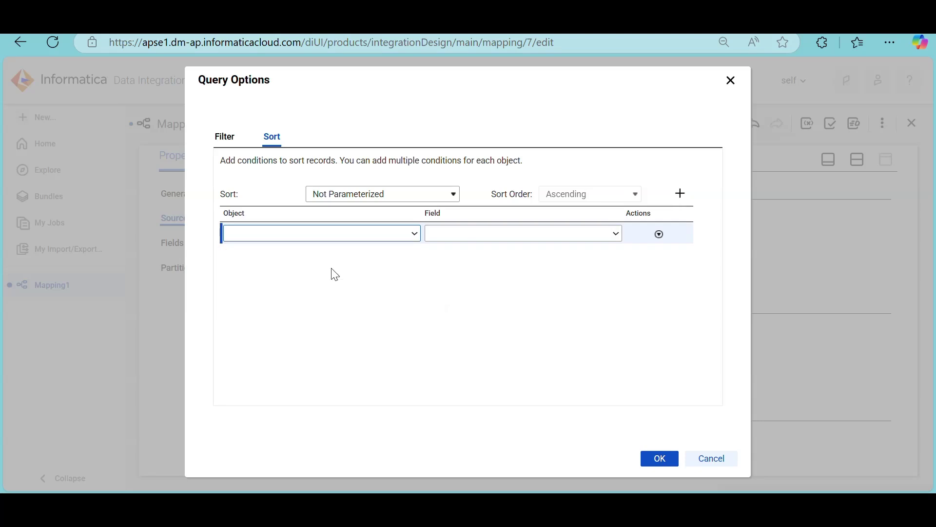
pyautogui.click(573, 238)
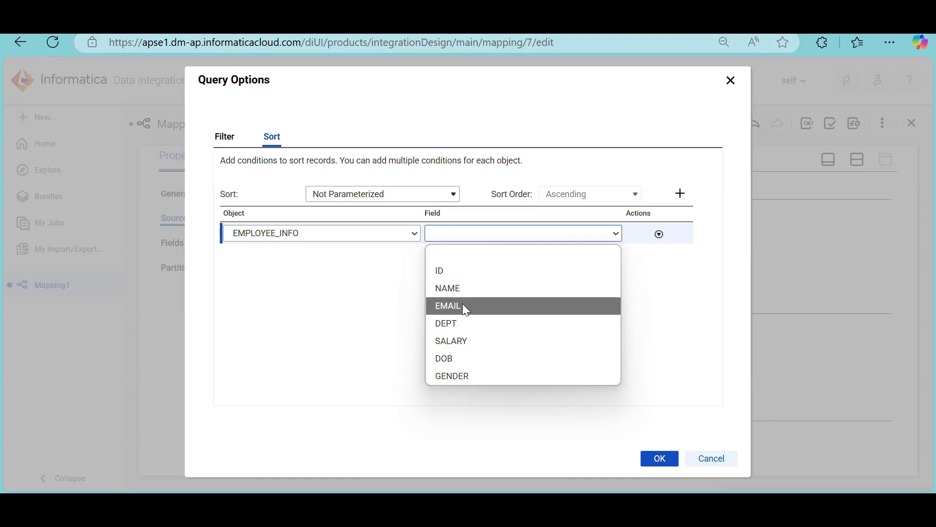
pyautogui.click(462, 266)
pyautogui.click(451, 276)
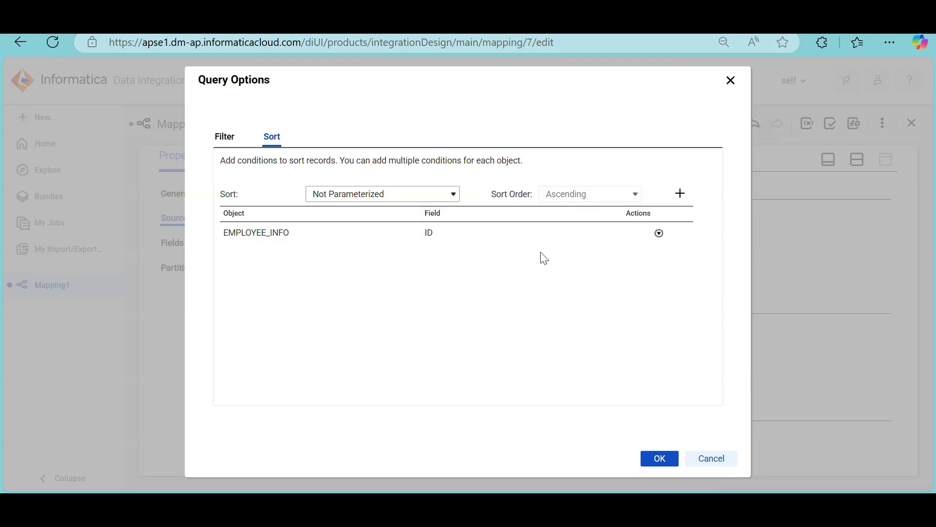
pyautogui.click(225, 139)
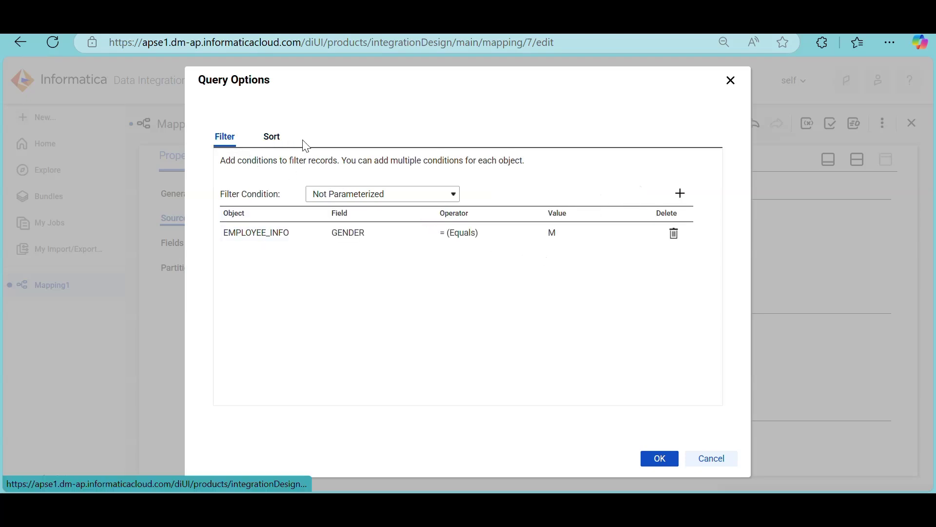
pyautogui.click(661, 459)
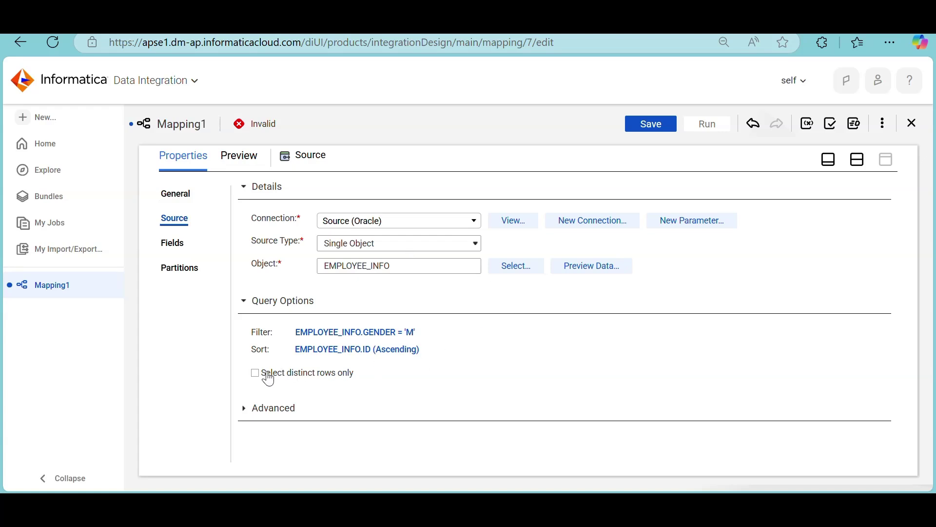
# Step: Expand the source's advanced properties and examine the tracing level, Pre SQL, Post SQL and SQL Override settings against the query options
pyautogui.click(245, 412)
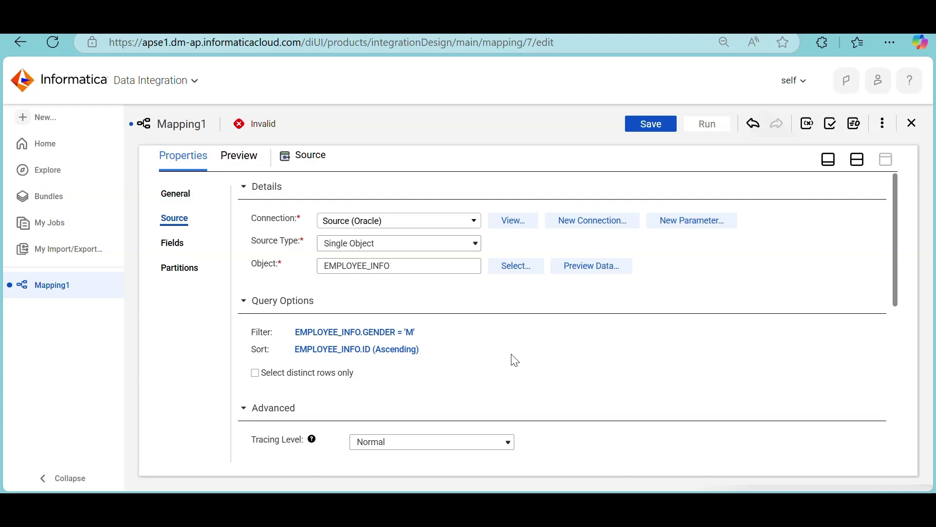
pyautogui.scroll(-4, 515, 360)
pyautogui.scroll(-1, 515, 360)
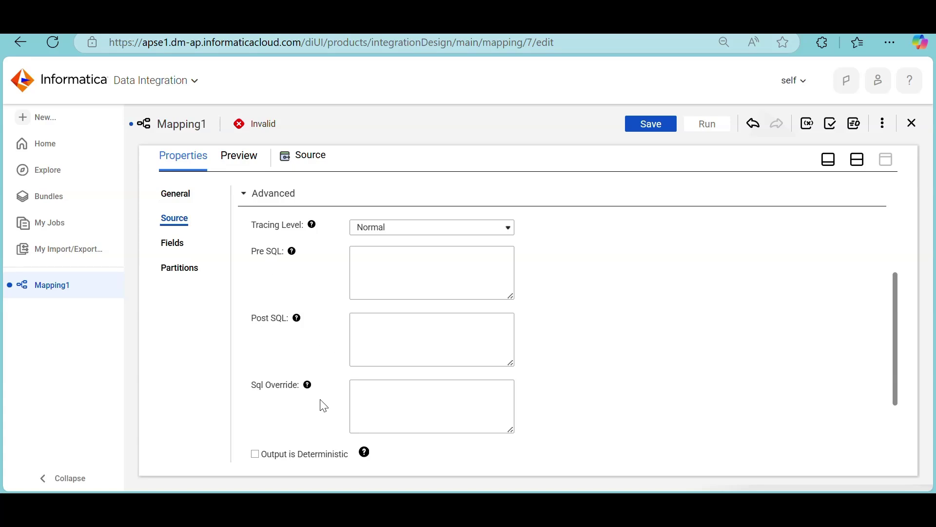
pyautogui.scroll(-3, 319, 407)
pyautogui.scroll(3, 319, 408)
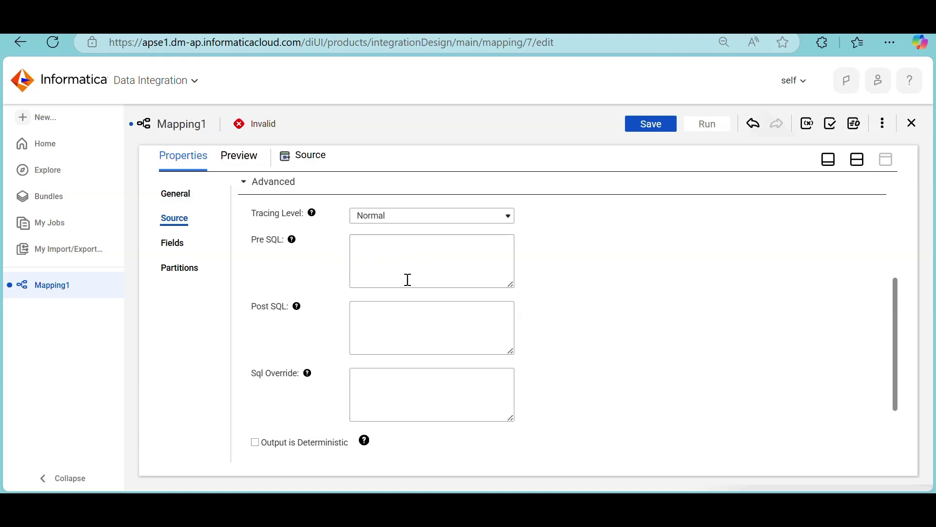
pyautogui.click(419, 262)
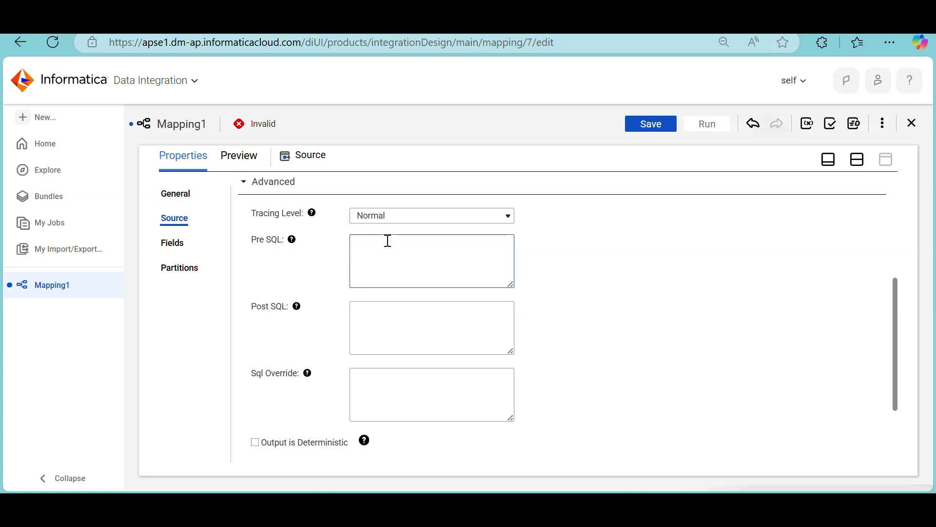
pyautogui.click(388, 332)
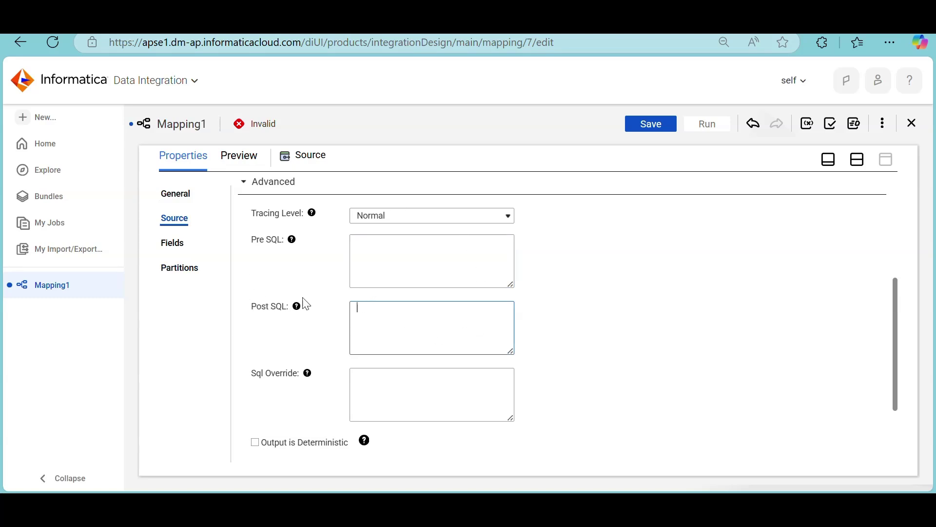
pyautogui.click(389, 387)
pyautogui.scroll(-1, 388, 386)
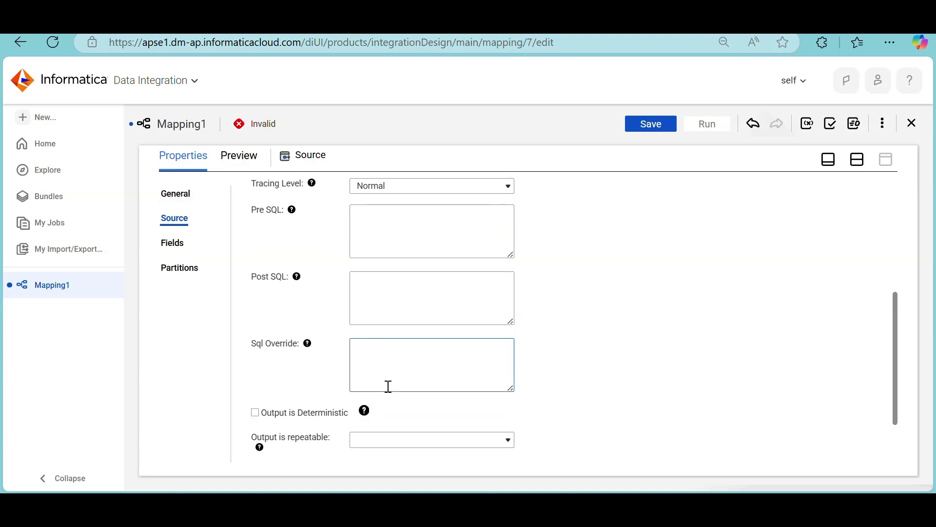
pyautogui.scroll(4, 387, 388)
pyautogui.scroll(1, 340, 273)
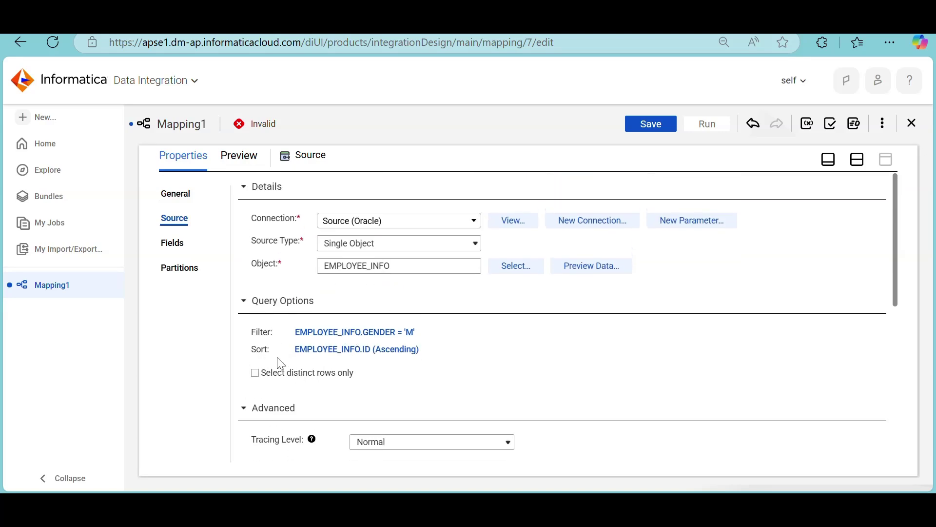
pyautogui.scroll(-5, 519, 371)
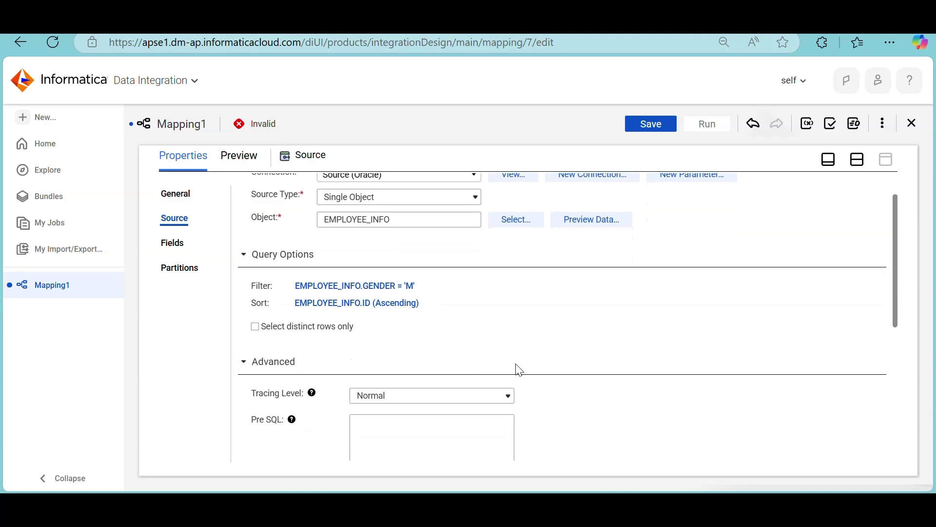
pyautogui.scroll(-2, 518, 370)
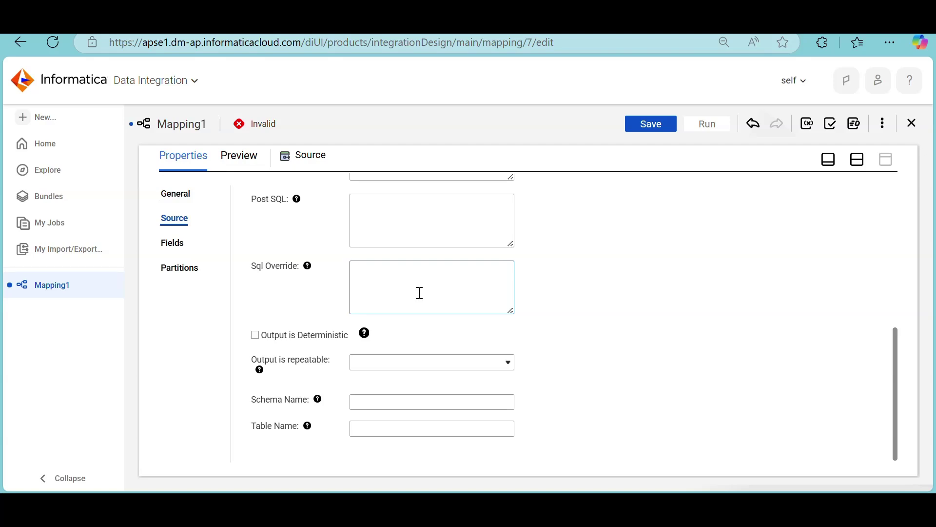
pyautogui.scroll(7, 419, 292)
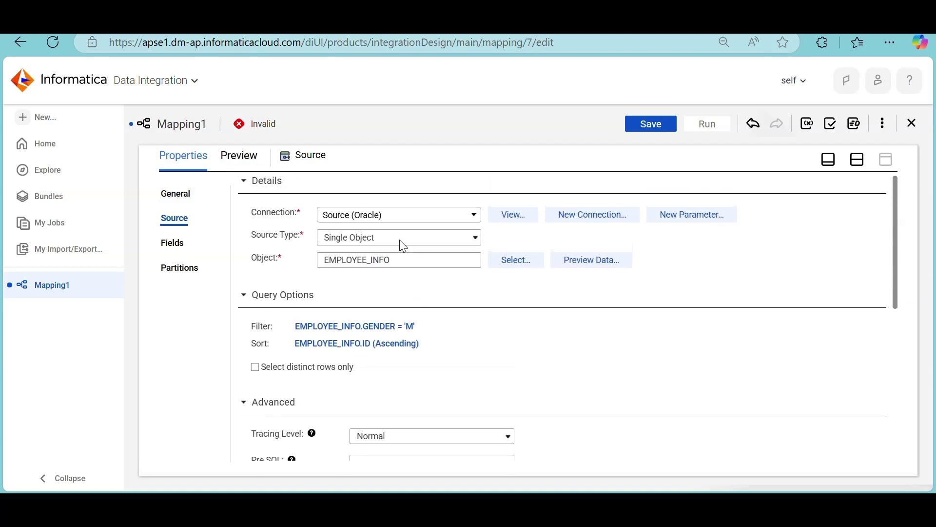
# Step: Examine the available source types, keeping Single Object, and look over the query options and SQL Override setting again
pyautogui.click(401, 244)
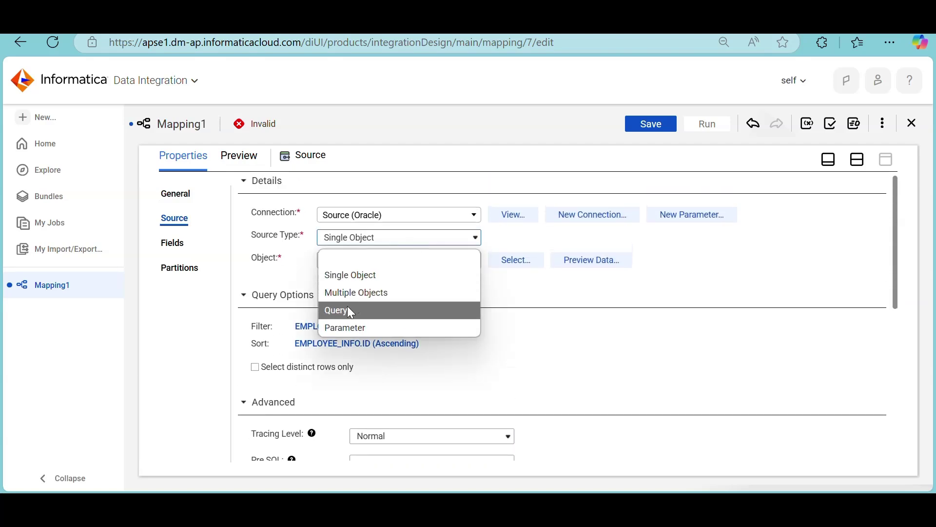
pyautogui.click(531, 324)
pyautogui.tripleClick(462, 342)
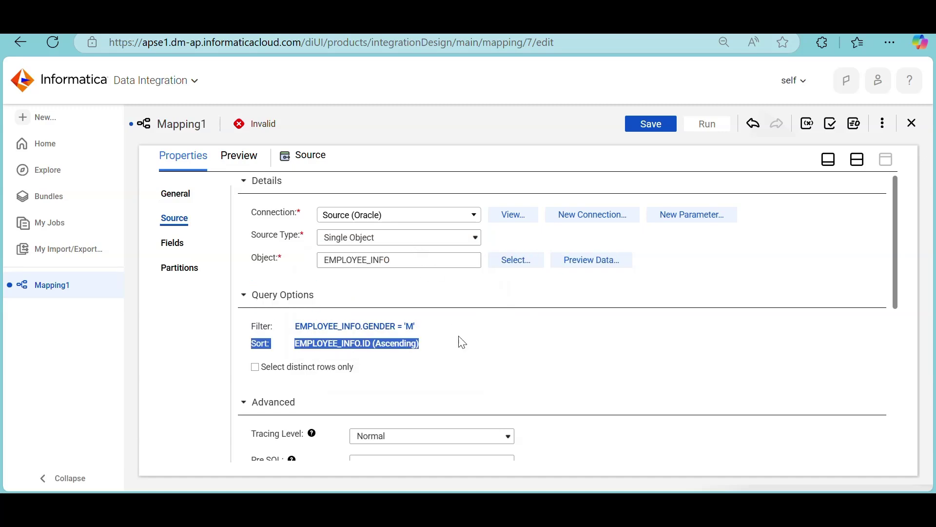
pyautogui.click(461, 341)
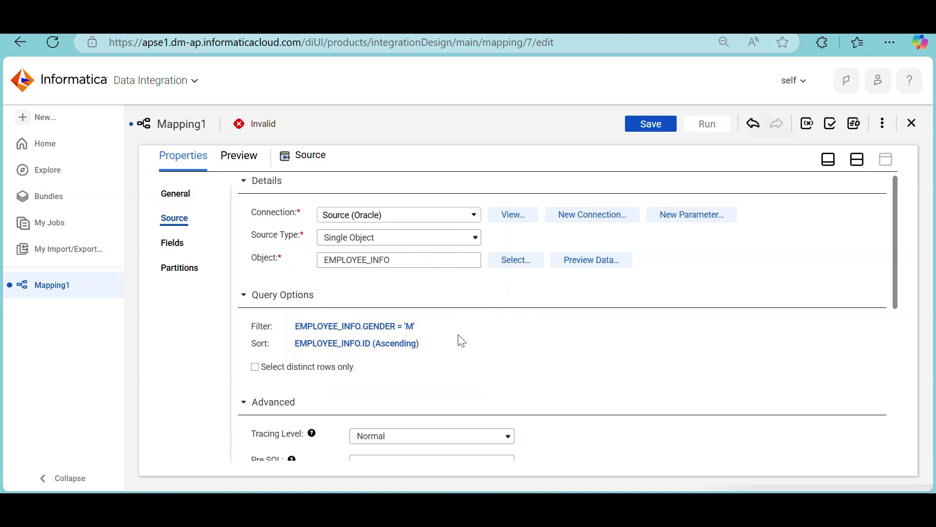
pyautogui.scroll(-6, 498, 358)
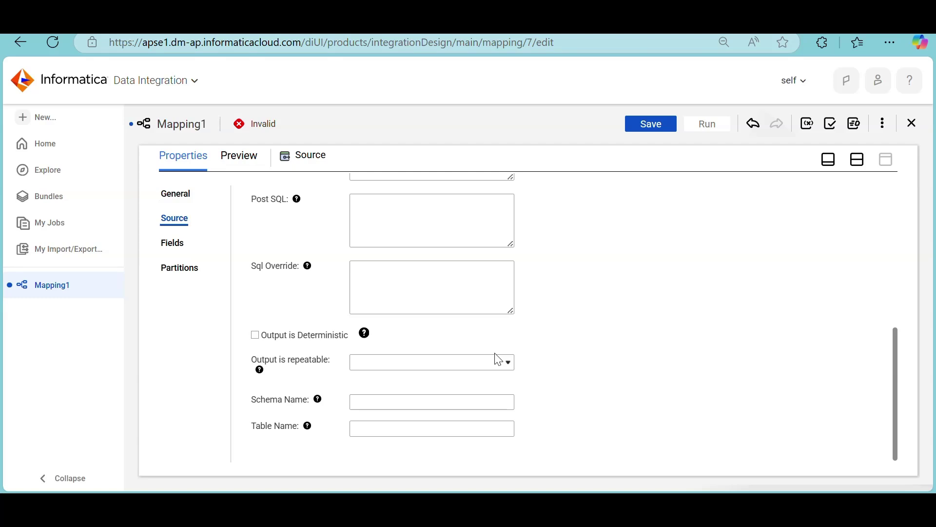
pyautogui.click(389, 265)
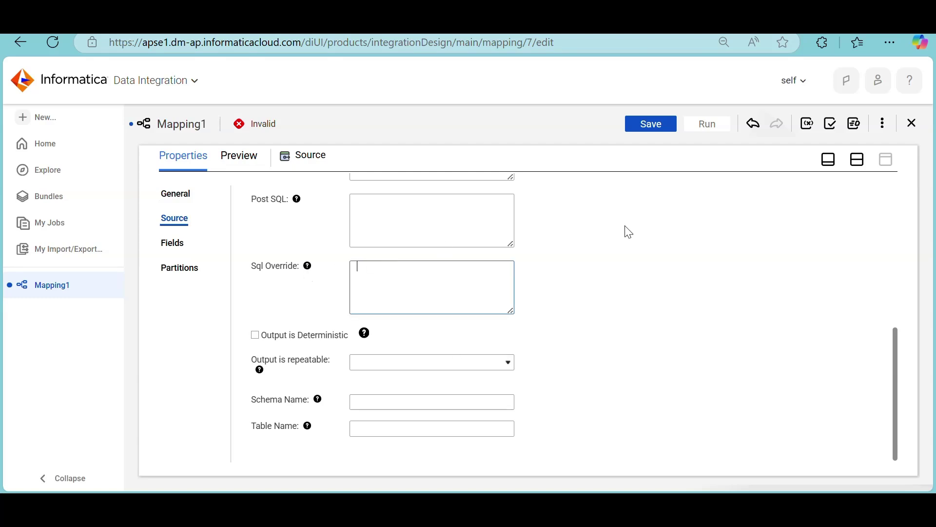
pyautogui.scroll(5, 629, 232)
pyautogui.scroll(-3, 628, 233)
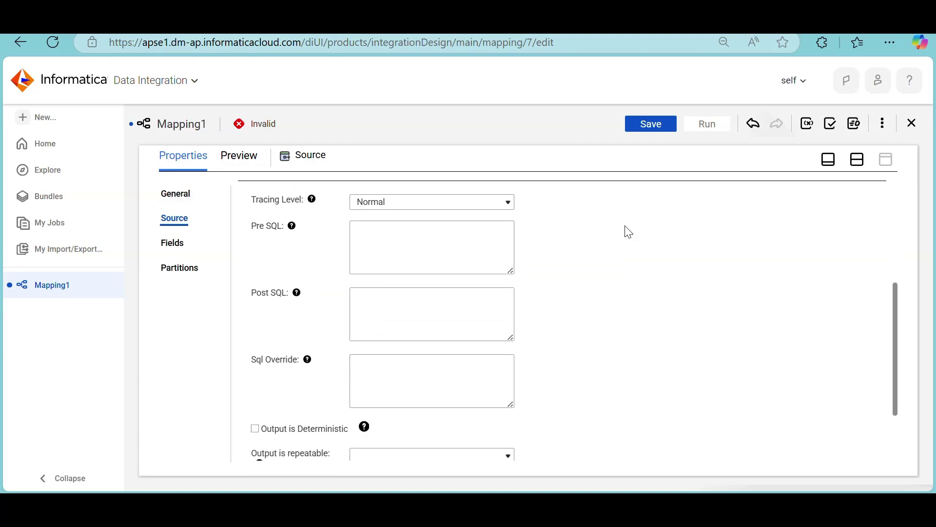
pyautogui.scroll(-2, 628, 232)
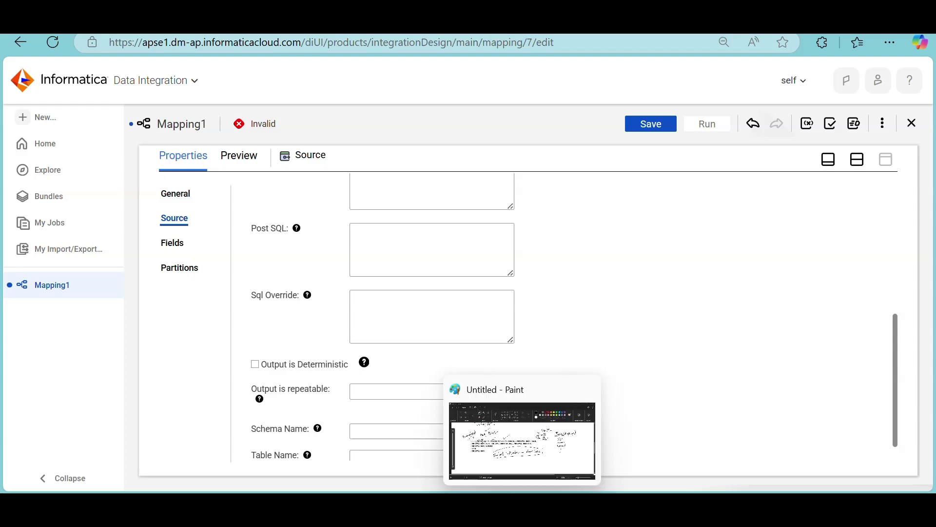
# Step: Switch to Paint, handwrite the list "1) Parameter, 2) SQL override, 3) SQ" below the existing notes, tick Parameter, and return to the mapping
pyautogui.click(520, 504)
pyautogui.scroll(-5, 391, 367)
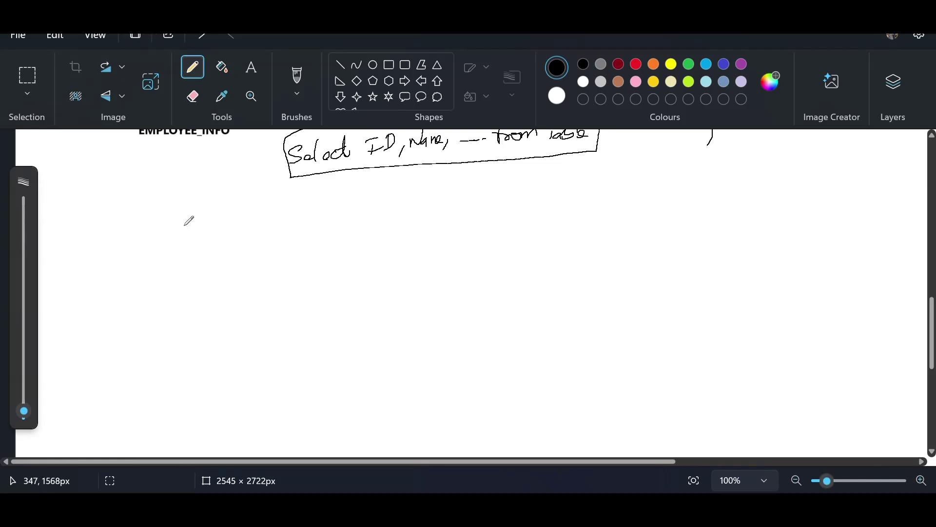
pyautogui.moveTo(172, 232)
pyautogui.mouseDown()
pyautogui.moveTo(205, 237)
pyautogui.moveTo(247, 215)
pyautogui.moveTo(269, 225)
pyautogui.moveTo(268, 238)
pyautogui.moveTo(147, 246)
pyautogui.moveTo(149, 298)
pyautogui.moveTo(182, 278)
pyautogui.moveTo(199, 286)
pyautogui.moveTo(263, 264)
pyautogui.moveTo(274, 274)
pyautogui.moveTo(293, 271)
pyautogui.mouseUp()
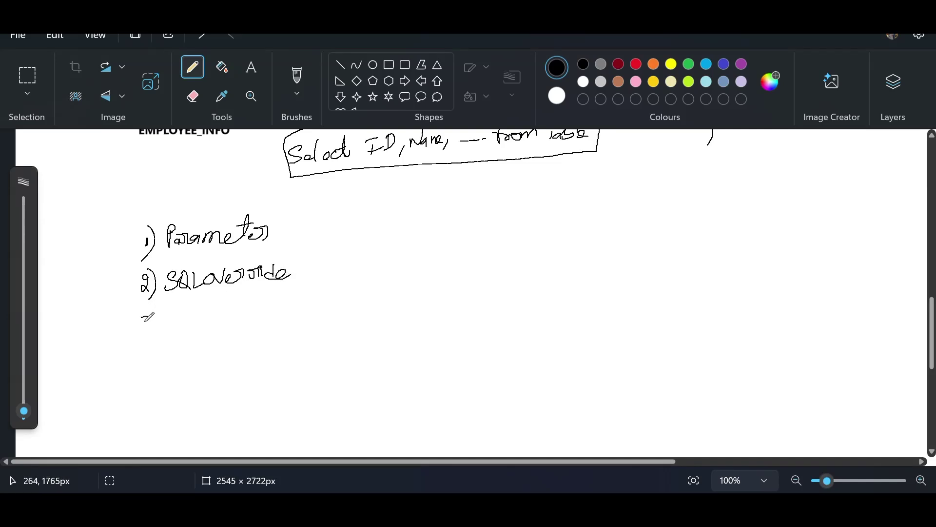
pyautogui.moveTo(140, 316)
pyautogui.mouseDown()
pyautogui.moveTo(139, 332)
pyautogui.moveTo(152, 335)
pyautogui.moveTo(174, 318)
pyautogui.moveTo(209, 321)
pyautogui.mouseUp()
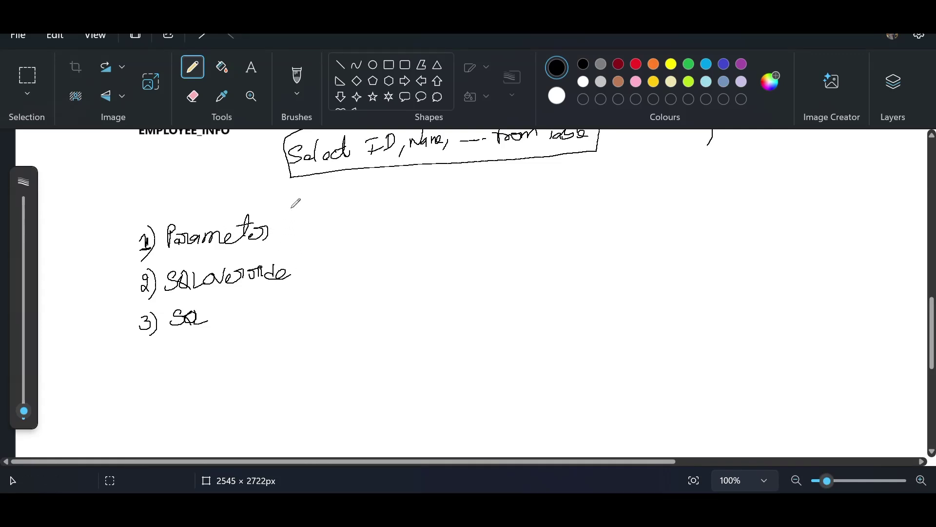
pyautogui.moveTo(274, 226); pyautogui.dragTo(330, 200)
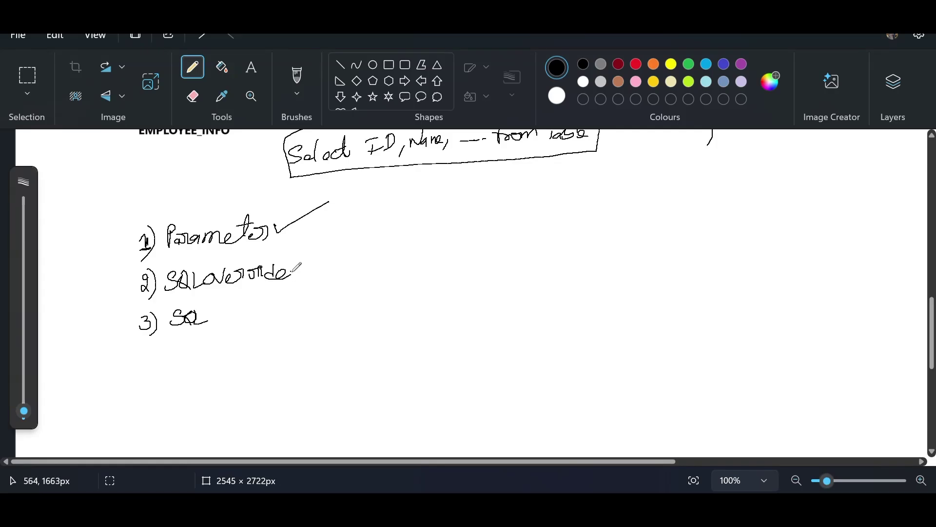
pyautogui.hotkey('alt', 'Tab')
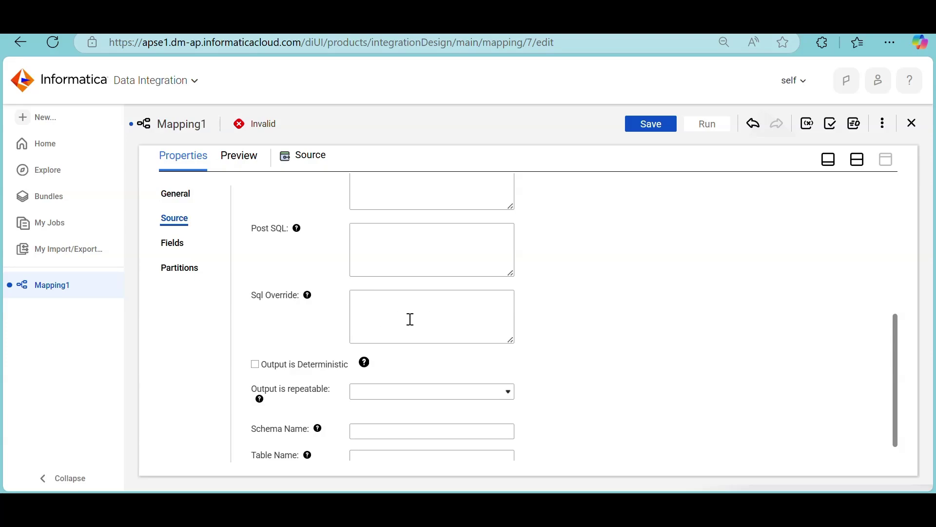
# Step: Switch to Paint, draw a tick beside "SQL override" in the handwritten list, and return to the mapping
pyautogui.hotkey('alt', 'Tab')
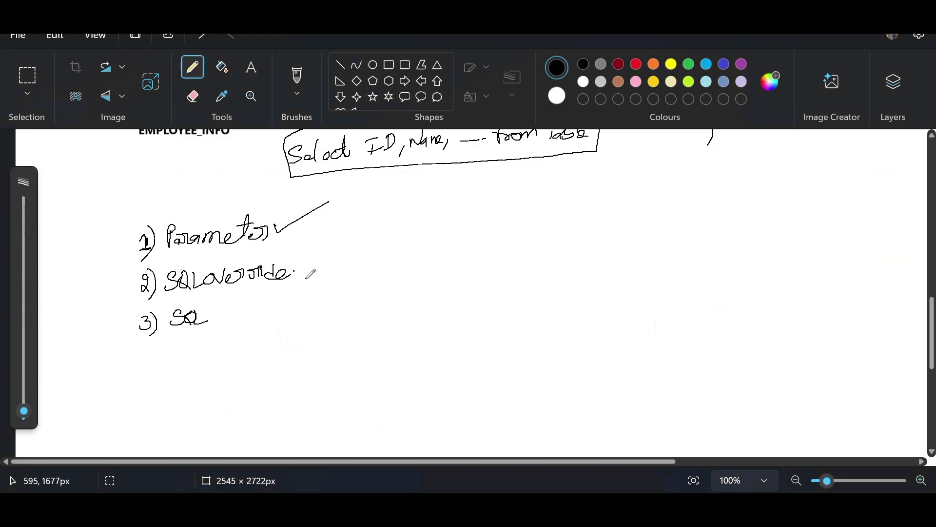
pyautogui.moveTo(298, 271)
pyautogui.mouseDown()
pyautogui.moveTo(316, 273)
pyautogui.moveTo(355, 220)
pyautogui.mouseUp()
pyautogui.hotkey('alt', 'Tab')
# Step: Examine the available source types while keeping Single Object, and consult the handwritten list in Paint
pyautogui.scroll(10, 429, 234)
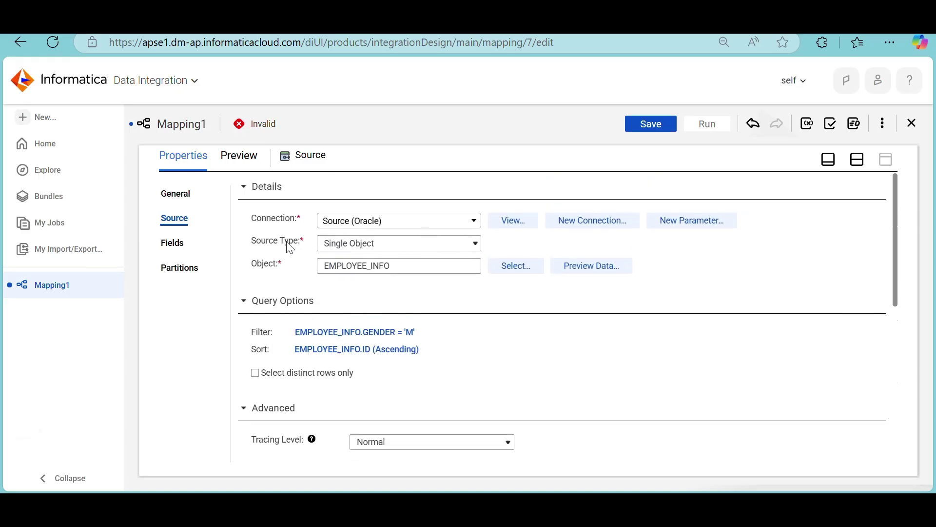
pyautogui.click(371, 253)
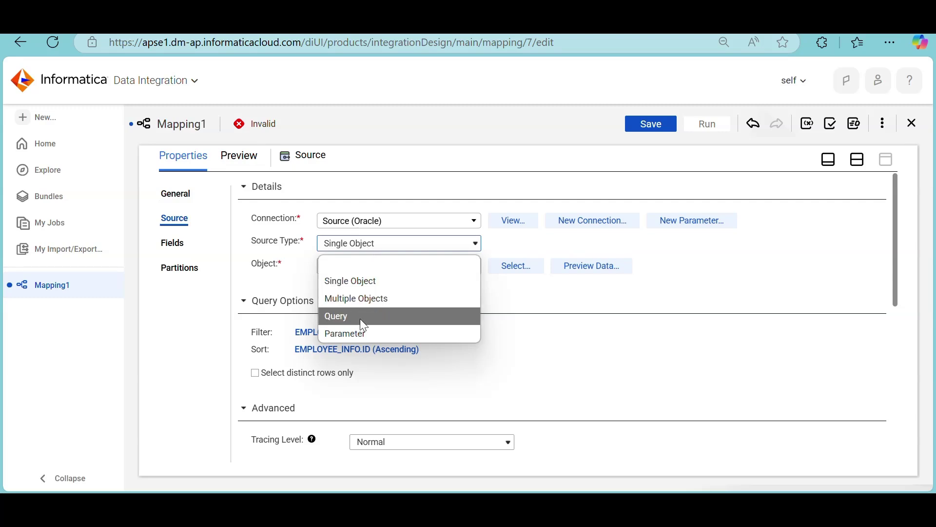
pyautogui.click(302, 291)
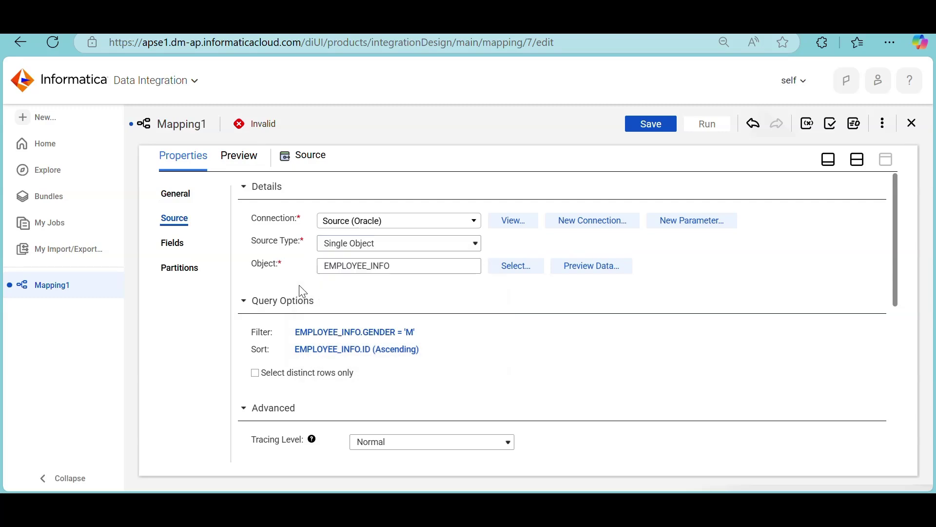
pyautogui.hotkey('alt', 'Tab')
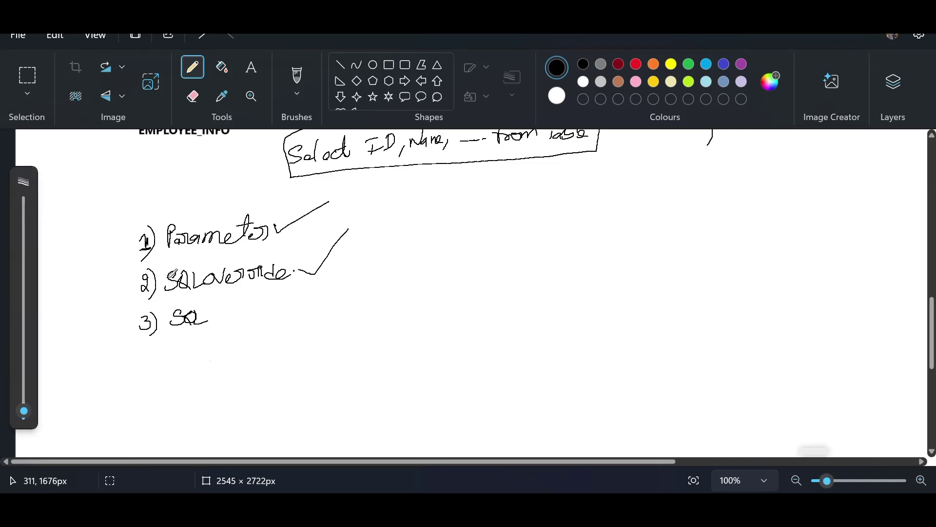
pyautogui.hotkey('alt', 'Tab')
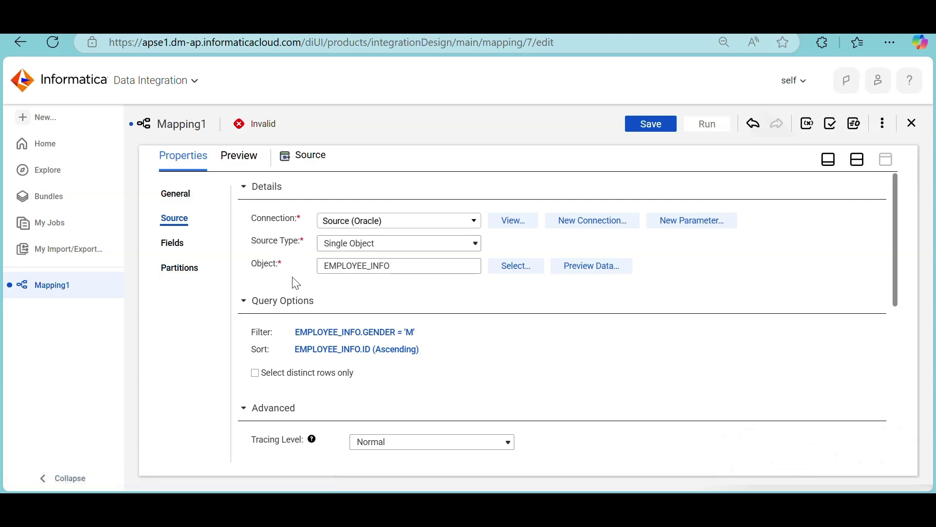
# Step: Examine the Sql Override field among the source's advanced properties and compare it with the handwritten list in Paint
pyautogui.scroll(-3, 296, 282)
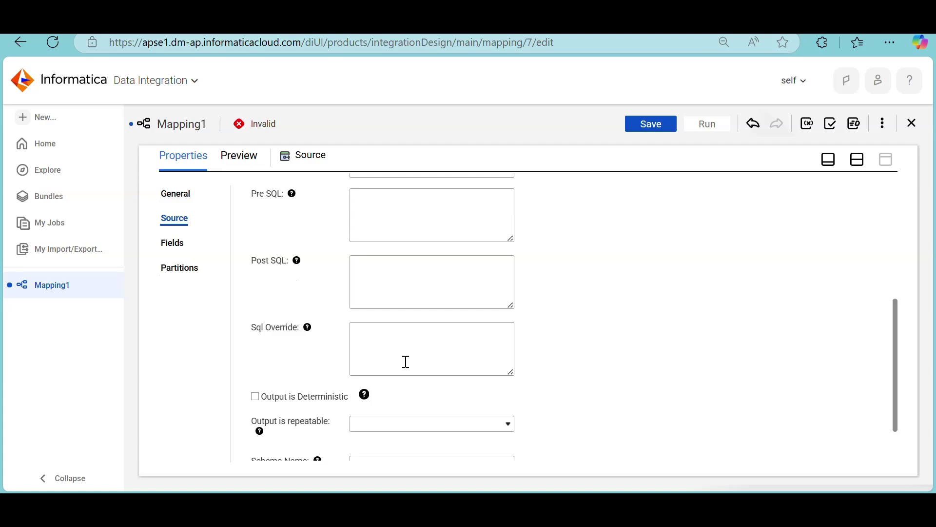
pyautogui.click(405, 360)
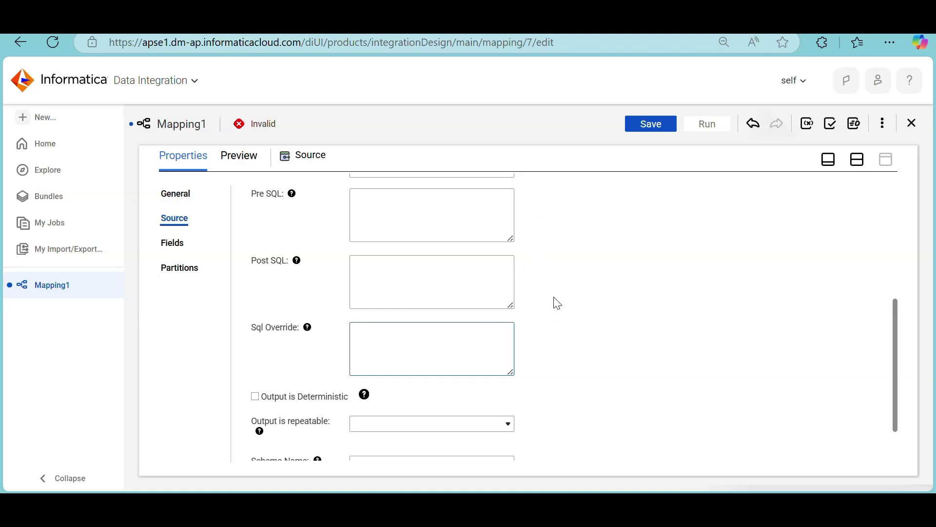
pyautogui.scroll(5, 558, 303)
pyautogui.scroll(-7, 557, 303)
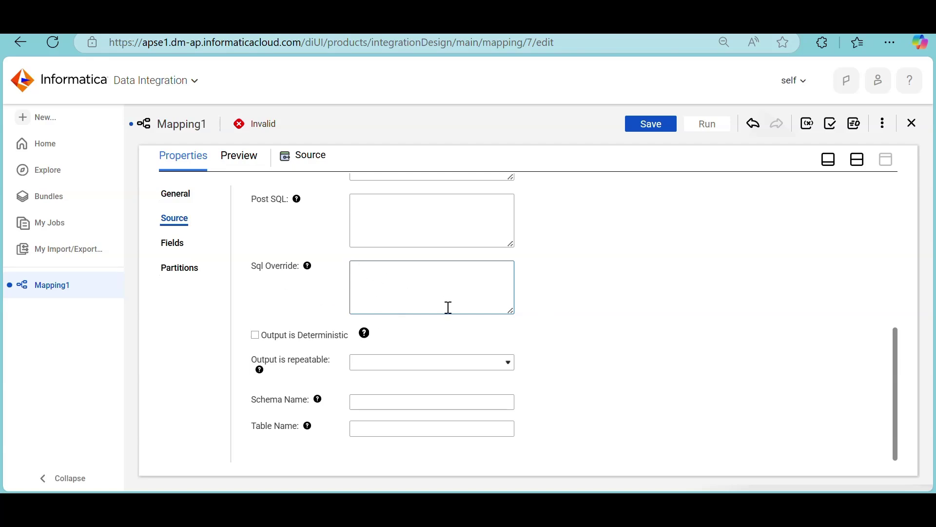
pyautogui.scroll(3, 449, 307)
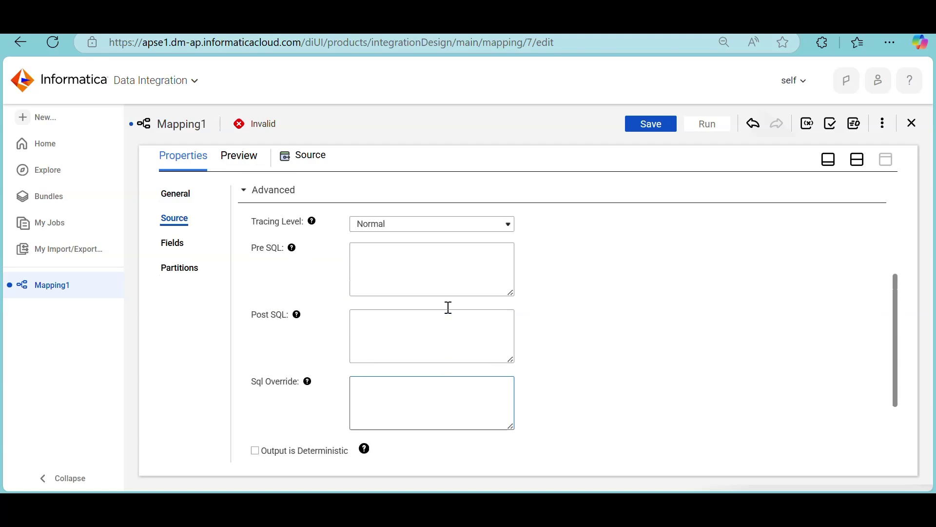
pyautogui.hotkey('alt', 'Tab')
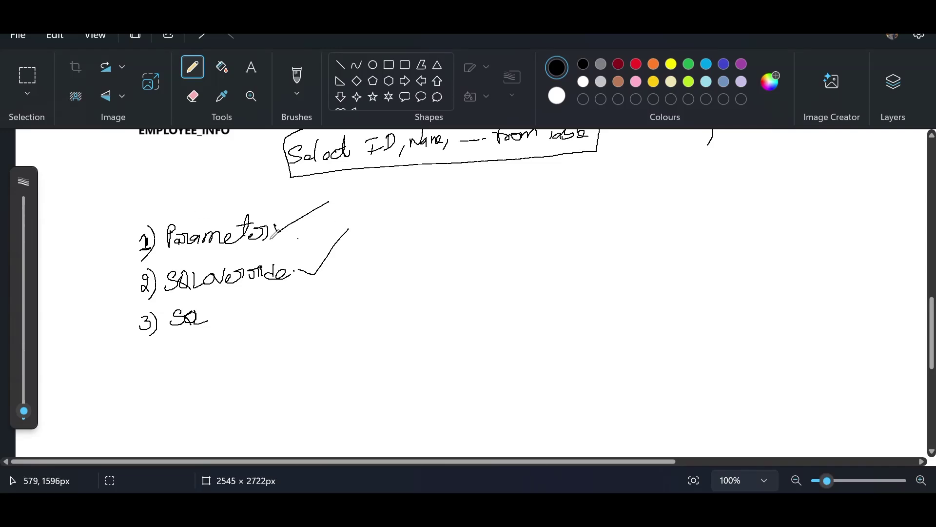
pyautogui.hotkey('alt', 'Tab')
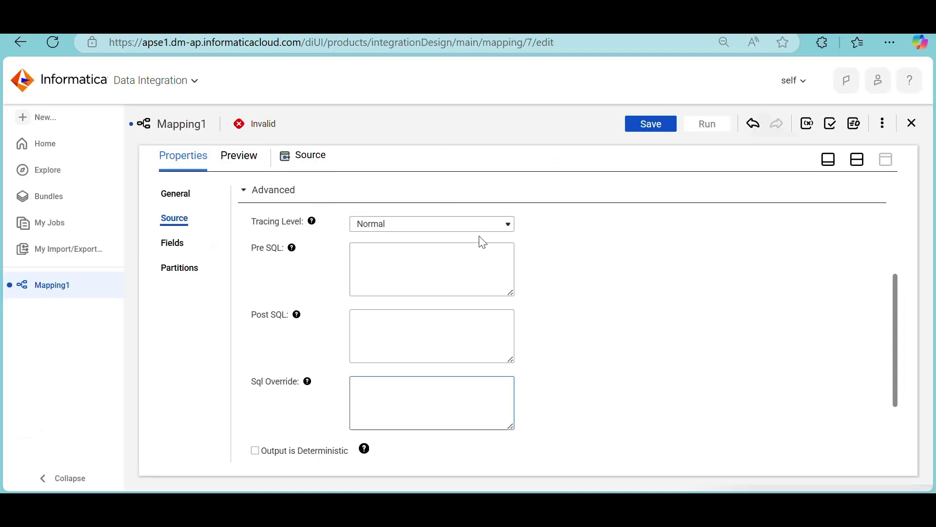
pyautogui.hotkey('alt', 'Tab')
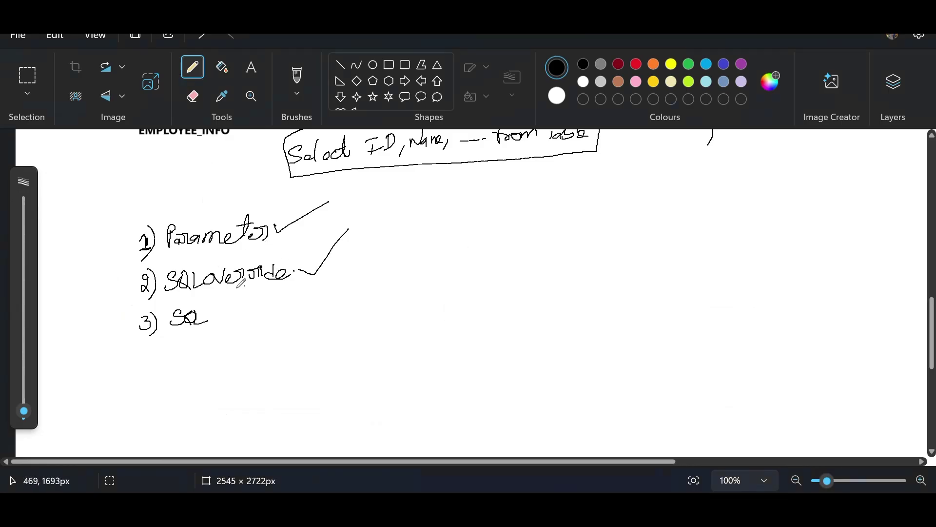
pyautogui.hotkey('alt', 'Tab')
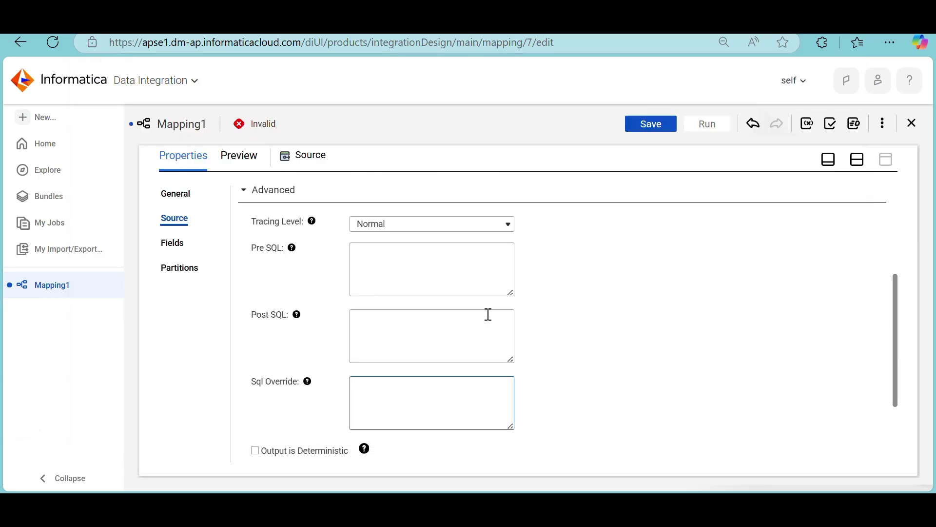
# Step: Compare the Multiple Objects and Query source types with the source's query options and advanced settings, keeping Single Object
pyautogui.scroll(5, 488, 314)
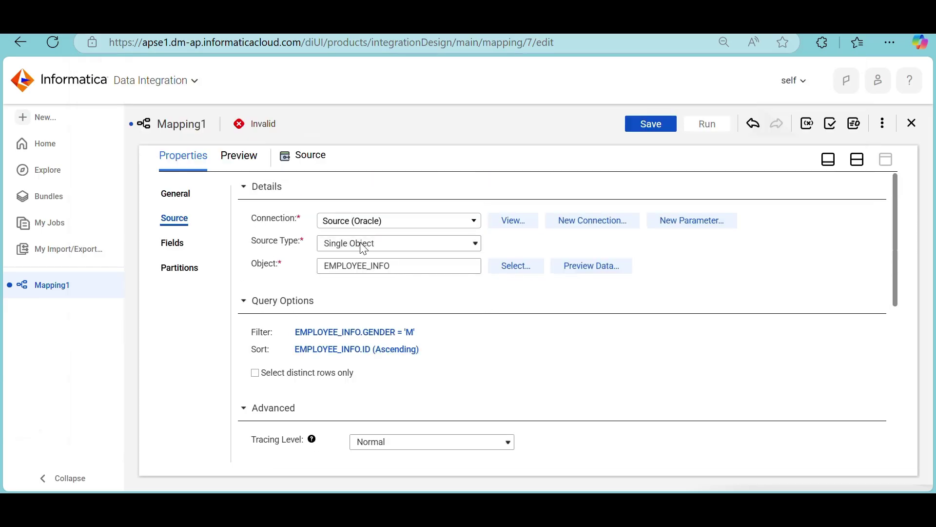
pyautogui.click(449, 244)
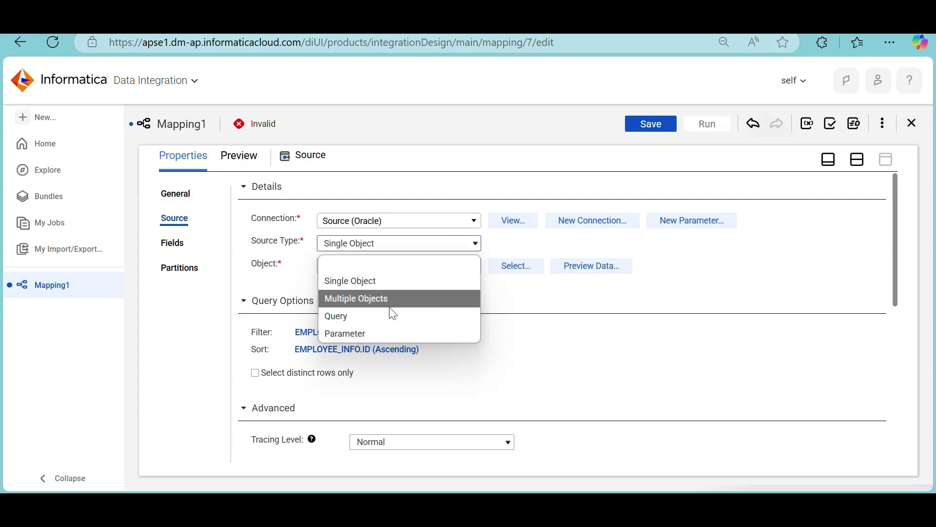
pyautogui.click(520, 292)
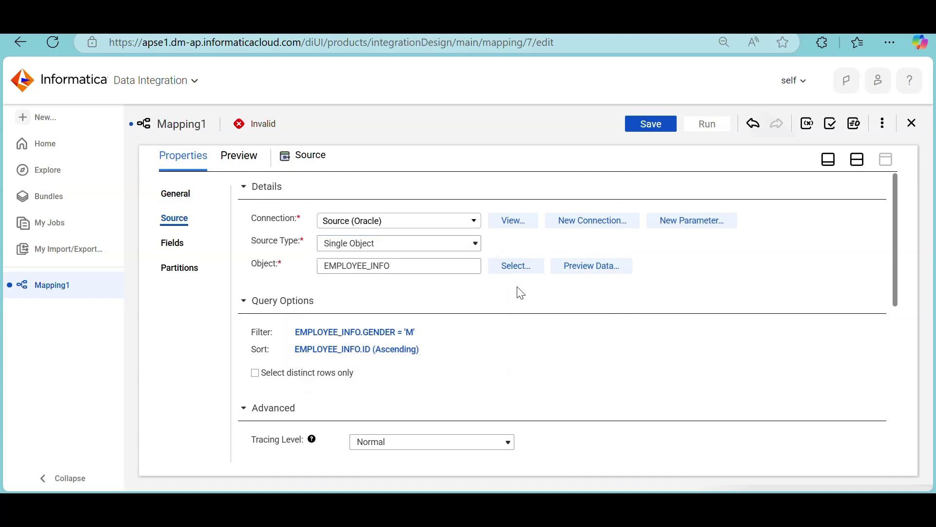
pyautogui.click(448, 249)
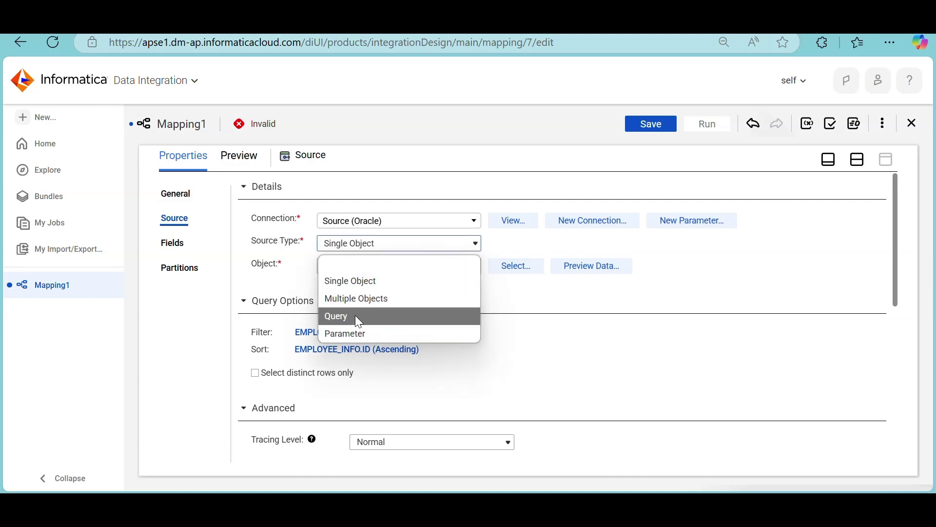
pyautogui.click(528, 303)
pyautogui.scroll(-2, 482, 377)
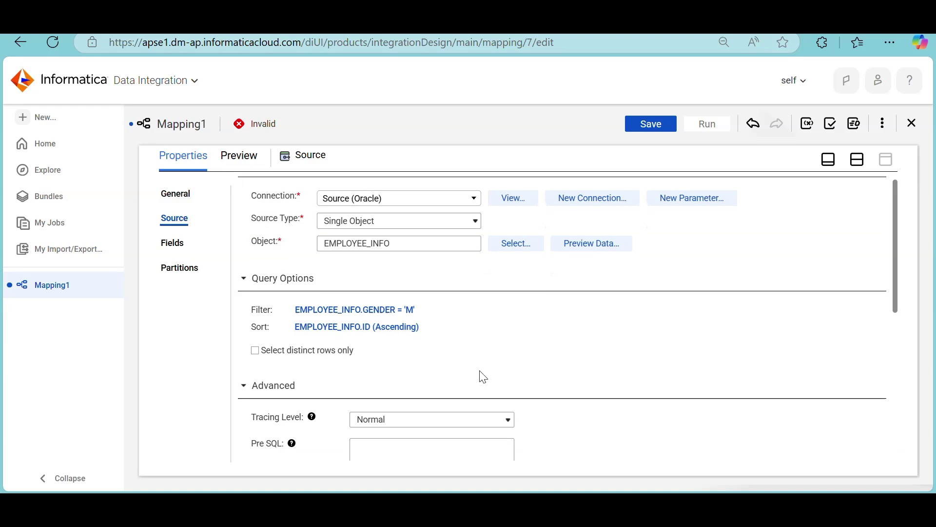
pyautogui.scroll(-6, 483, 377)
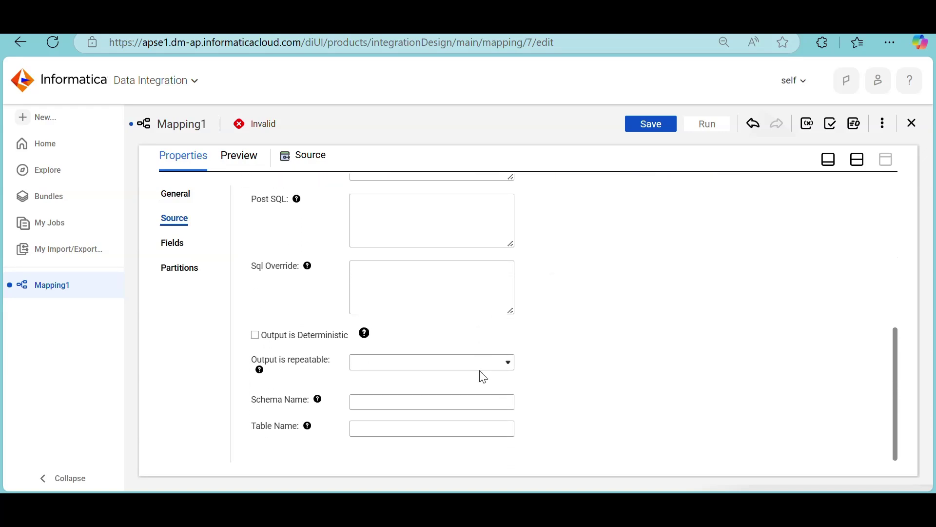
pyautogui.scroll(8, 380, 280)
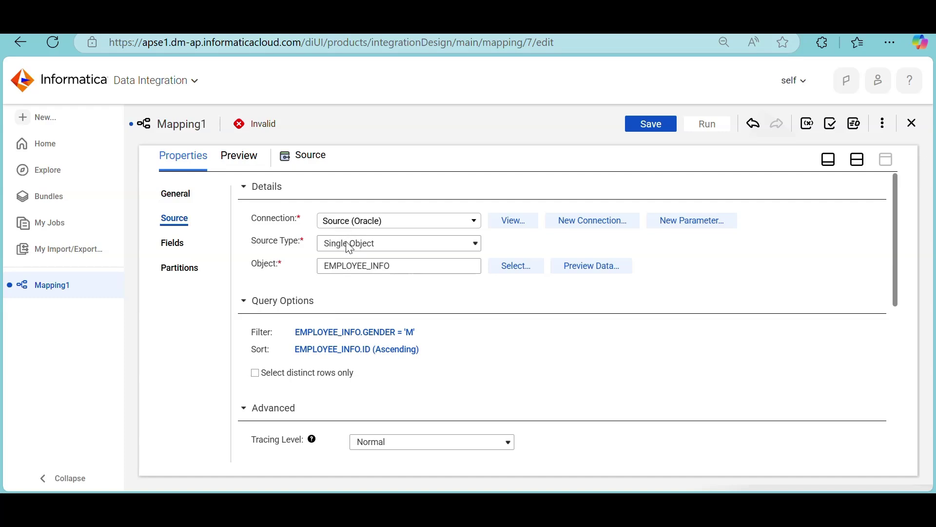
pyautogui.click(350, 248)
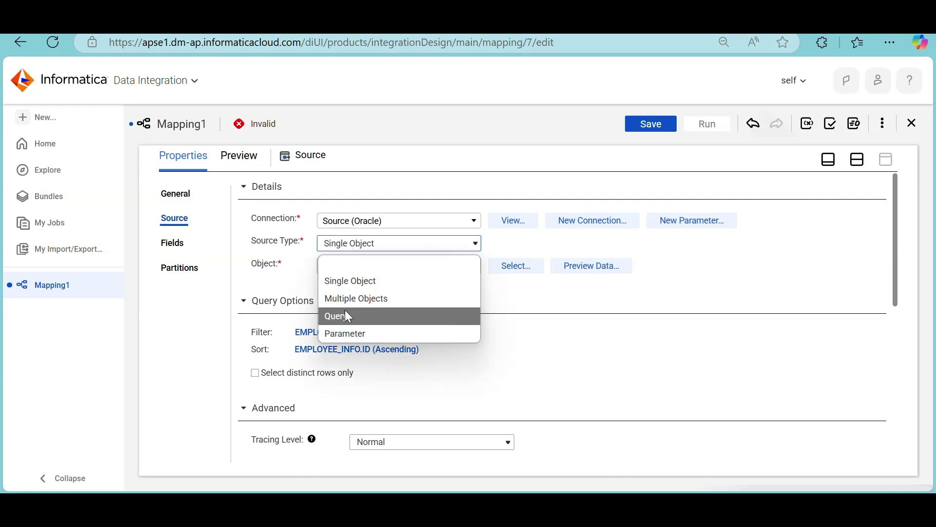
pyautogui.click(307, 298)
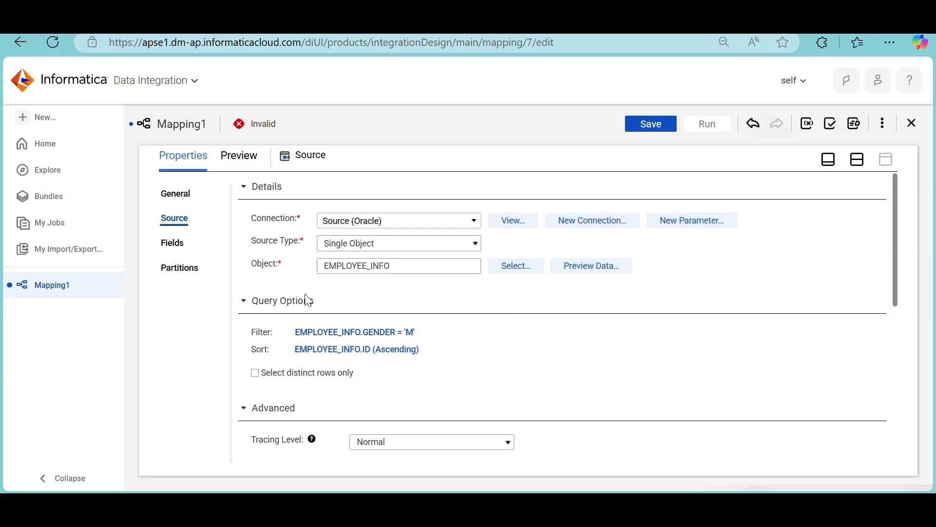
# Step: Examine the source's Sql Override field and "Output is repeatable" choices, leaving them blank, and review the source's field list
pyautogui.scroll(-1, 308, 301)
pyautogui.scroll(-5, 309, 301)
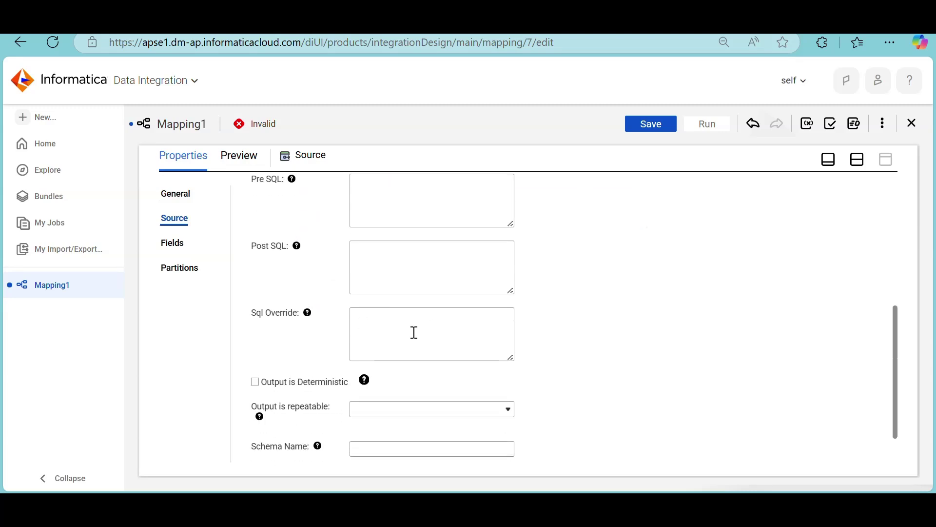
pyautogui.scroll(-1, 424, 334)
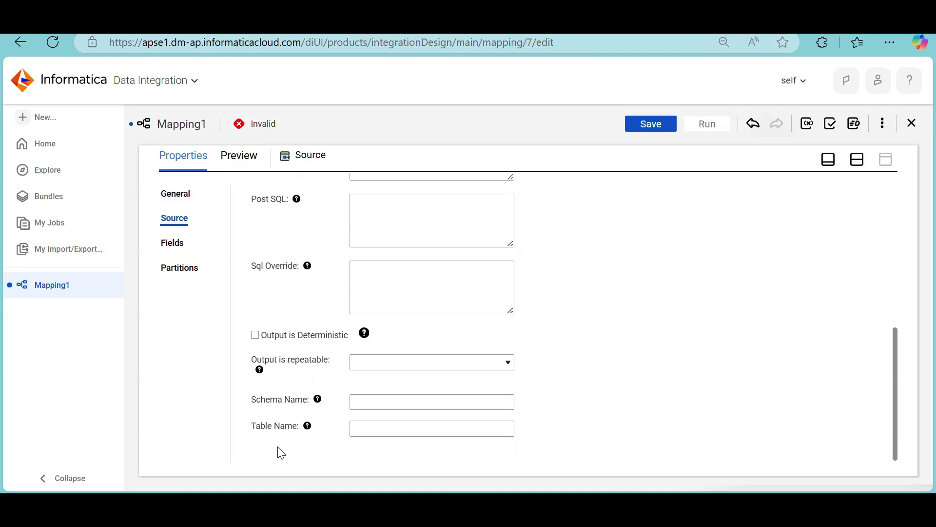
pyautogui.click(365, 362)
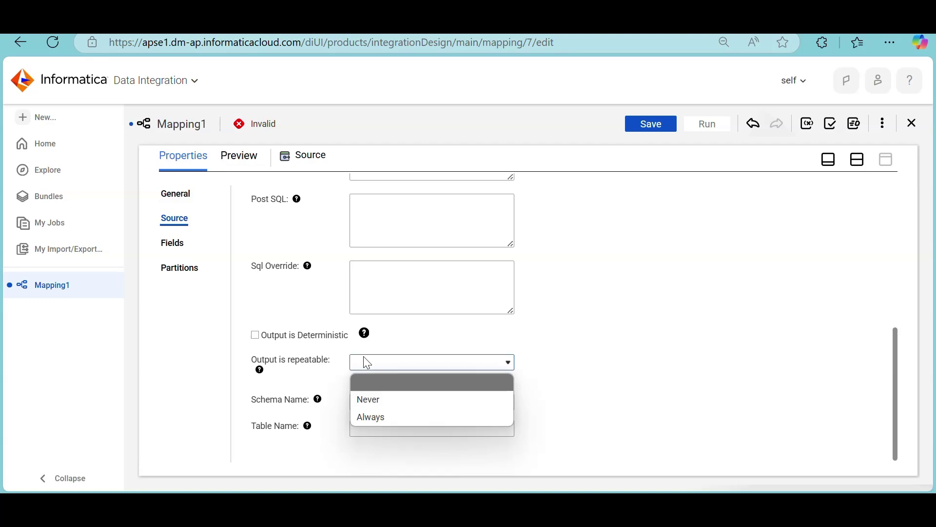
pyautogui.click(463, 344)
pyautogui.scroll(8, 414, 347)
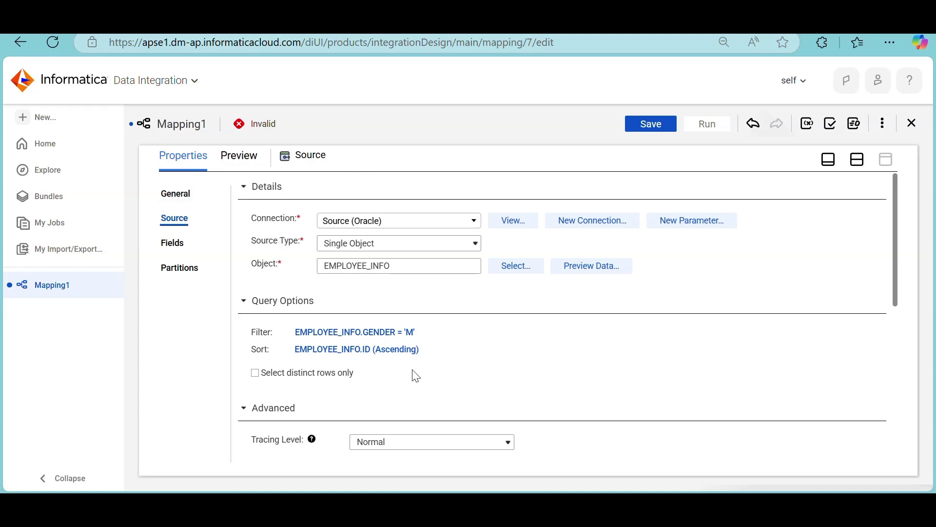
pyautogui.click(180, 246)
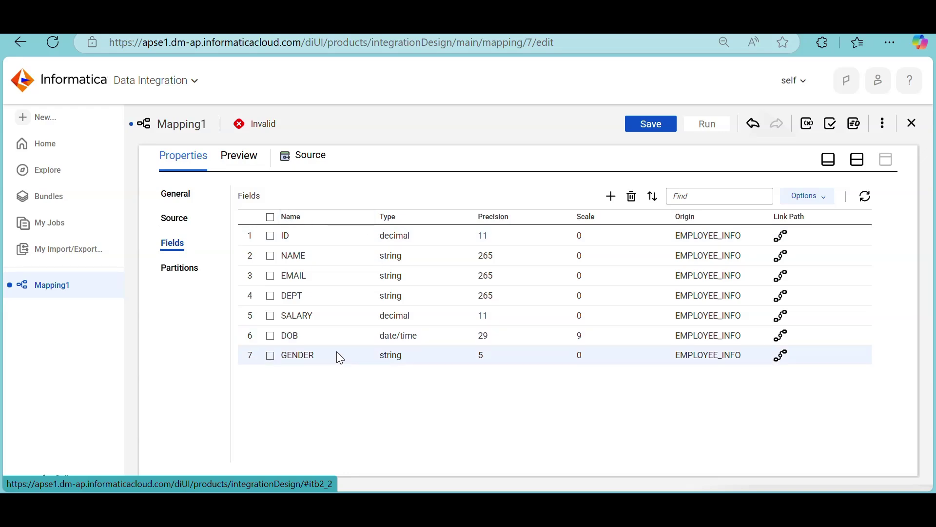
# Step: Set the source's partitioning type to Key Range with DOB as the partition key
pyautogui.click(182, 277)
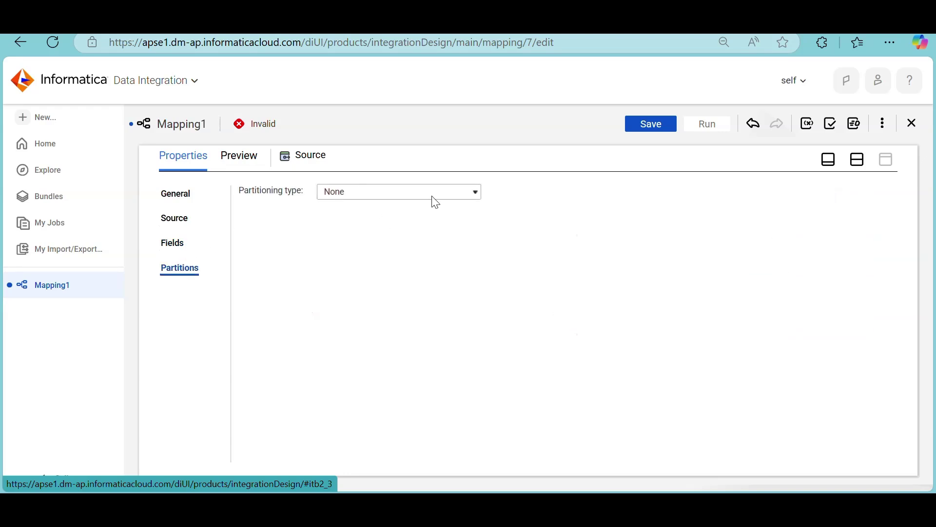
pyautogui.click(433, 195)
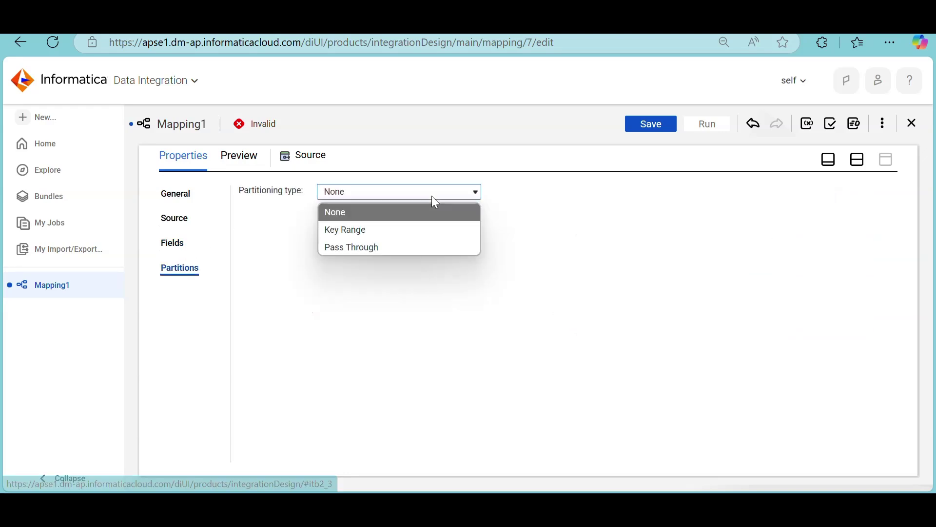
pyautogui.click(381, 238)
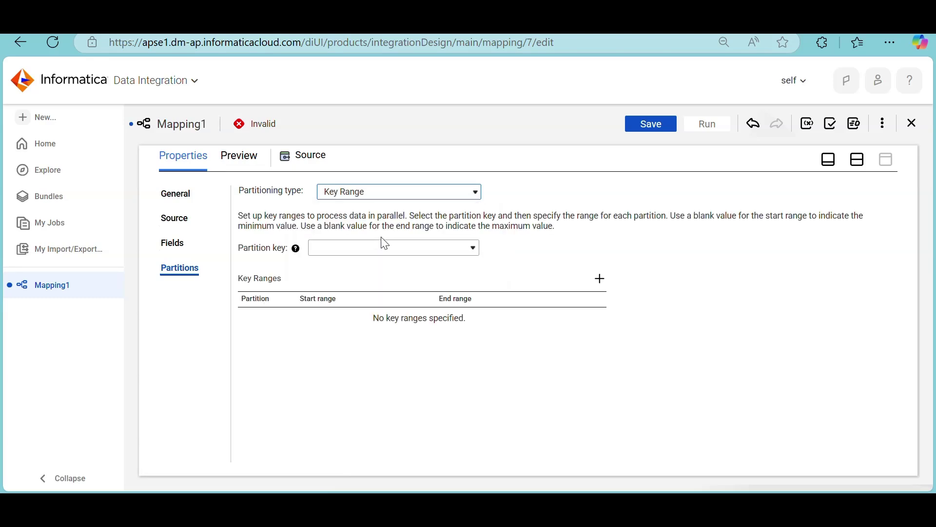
pyautogui.click(411, 252)
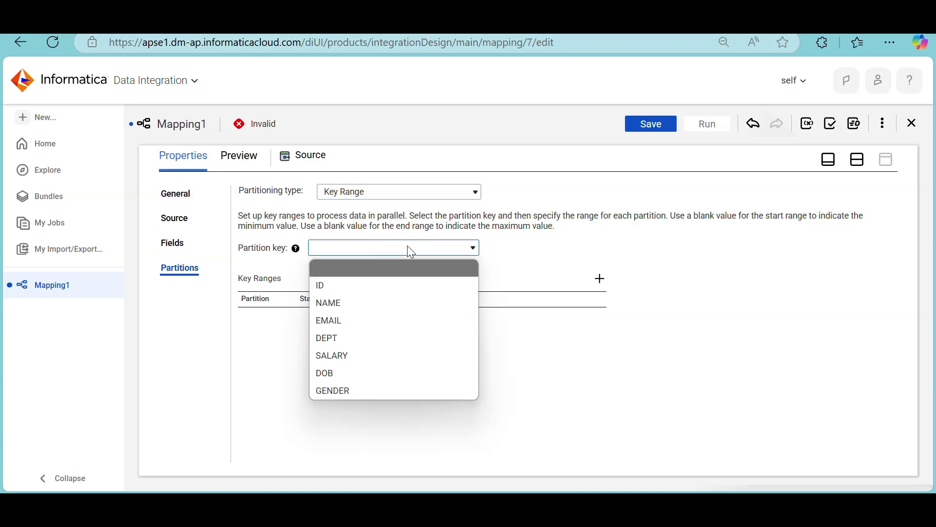
pyautogui.click(356, 375)
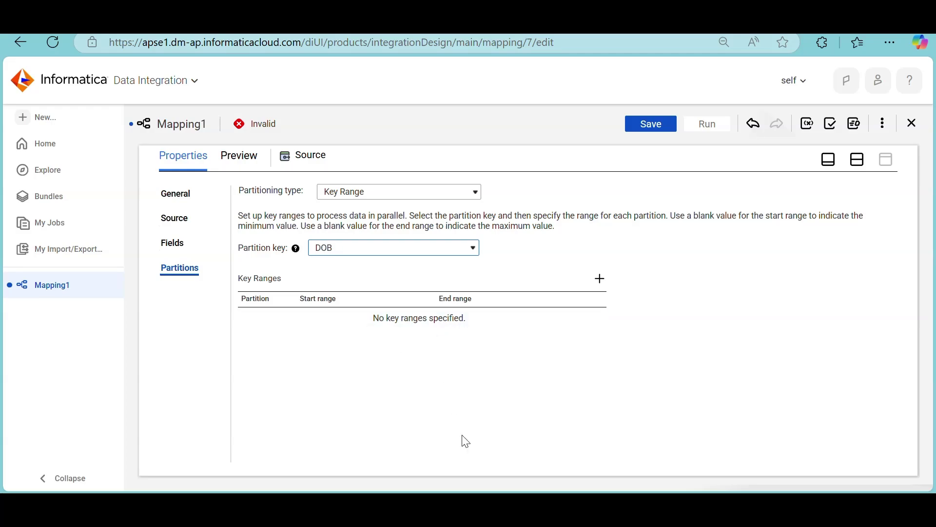
# Step: Switch to SQL Developer and examine the DOB column across the first six rows of the query result
pyautogui.hotkey('alt', 'Tab')
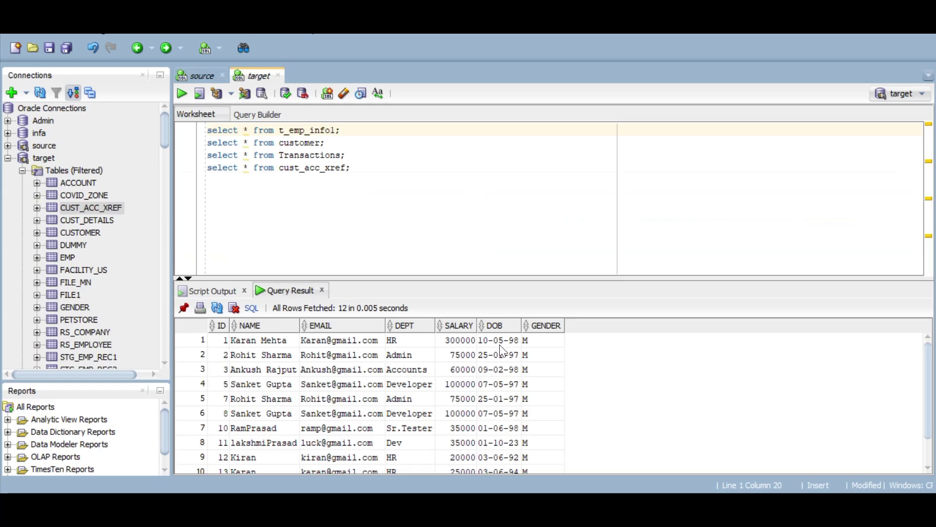
pyautogui.moveTo(496, 340); pyautogui.dragTo(498, 420)
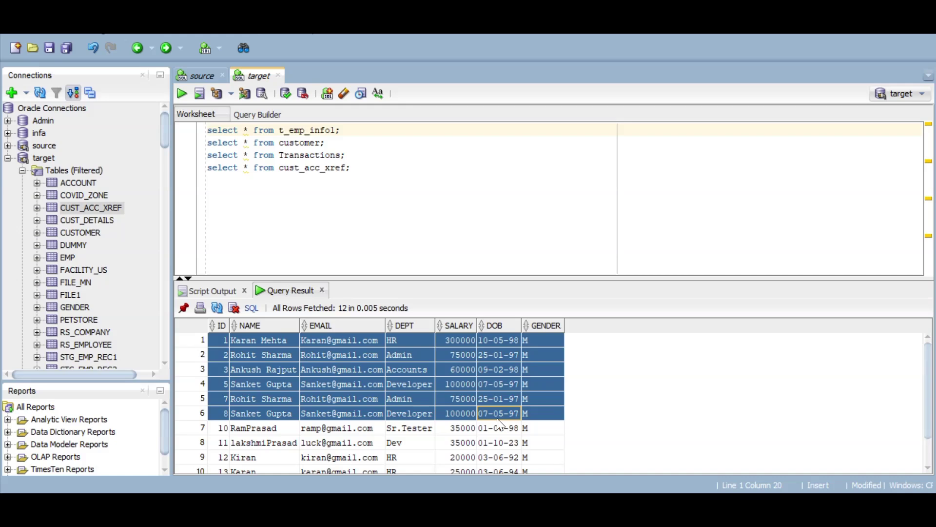
# Step: Examine the DOB values across all rows of the query result and compare them with the mapping's DOB key-range partition settings
pyautogui.click(498, 419)
pyautogui.scroll(-2, 498, 420)
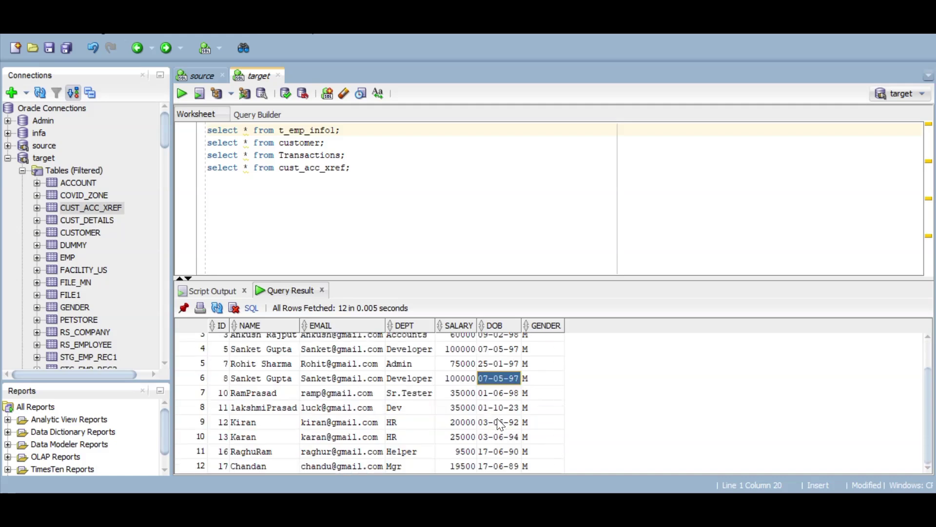
pyautogui.moveTo(499, 422); pyautogui.dragTo(508, 188)
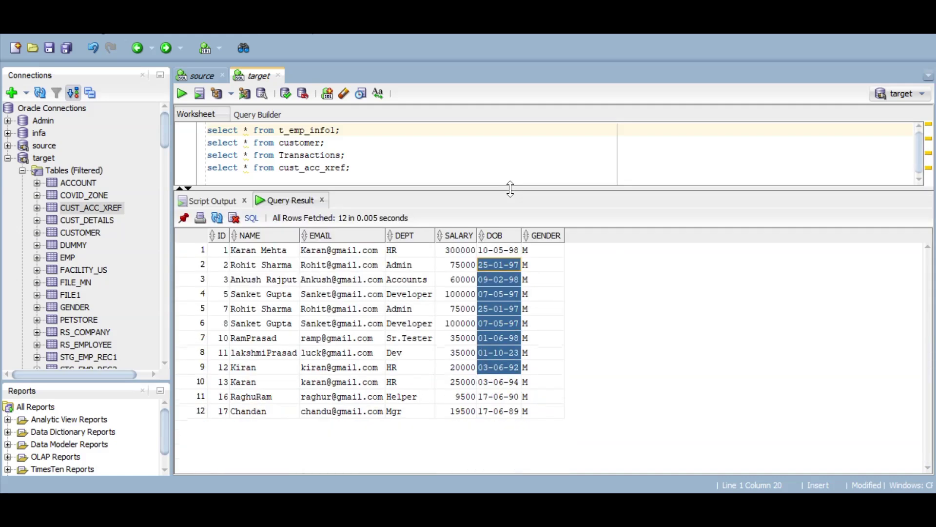
pyautogui.click(198, 413)
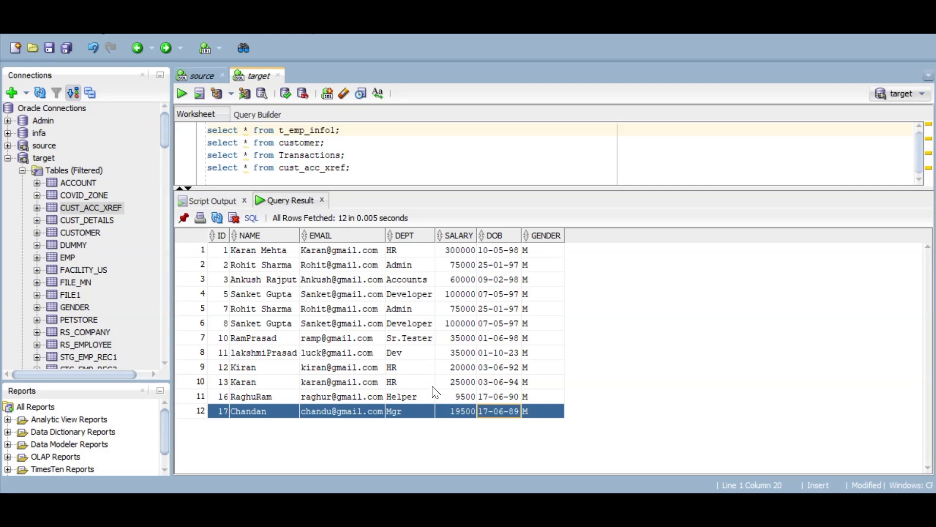
pyautogui.hotkey('alt', 'Tab')
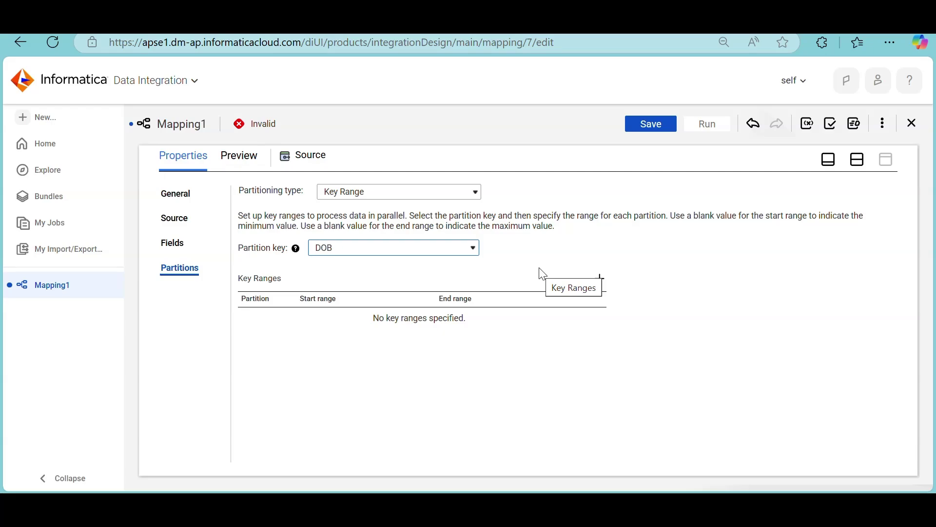
pyautogui.hotkey('alt', 'Tab')
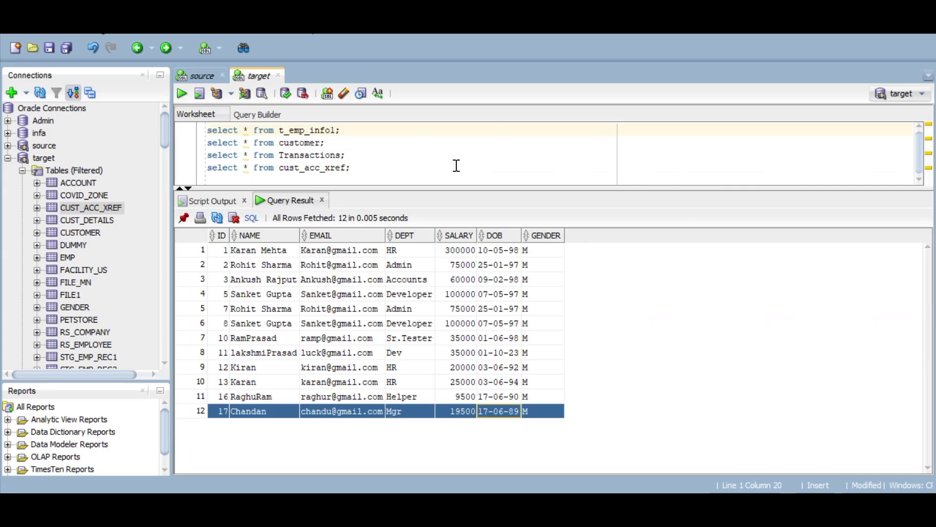
pyautogui.moveTo(524, 193); pyautogui.dragTo(522, 247)
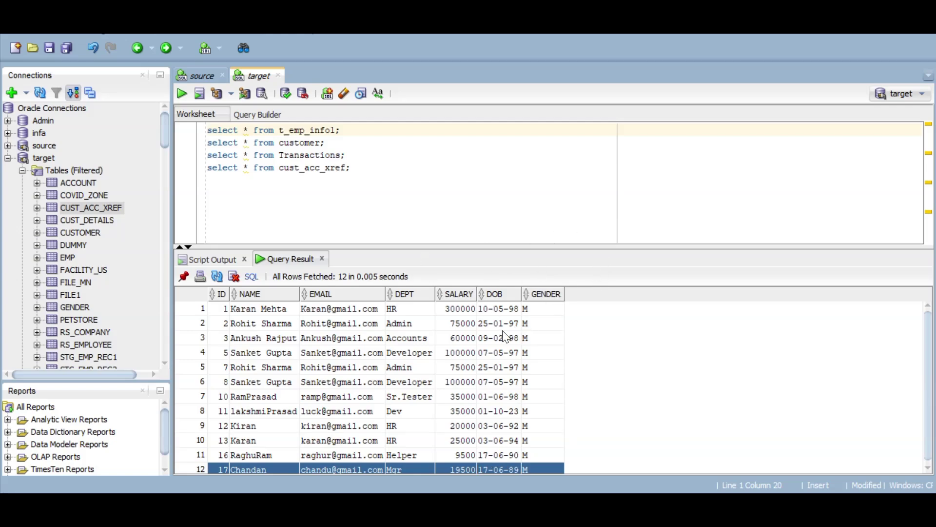
pyautogui.hotkey('alt', 'Tab')
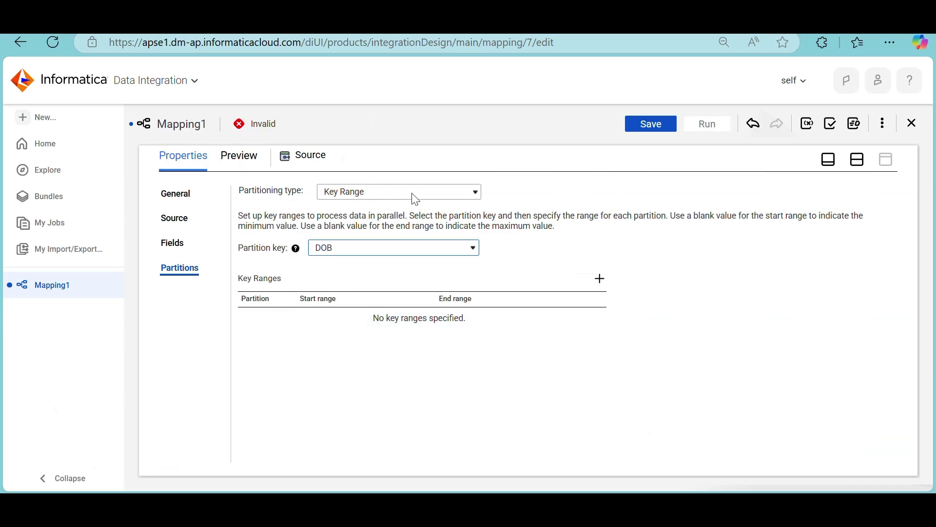
pyautogui.hotkey('alt', 'Tab')
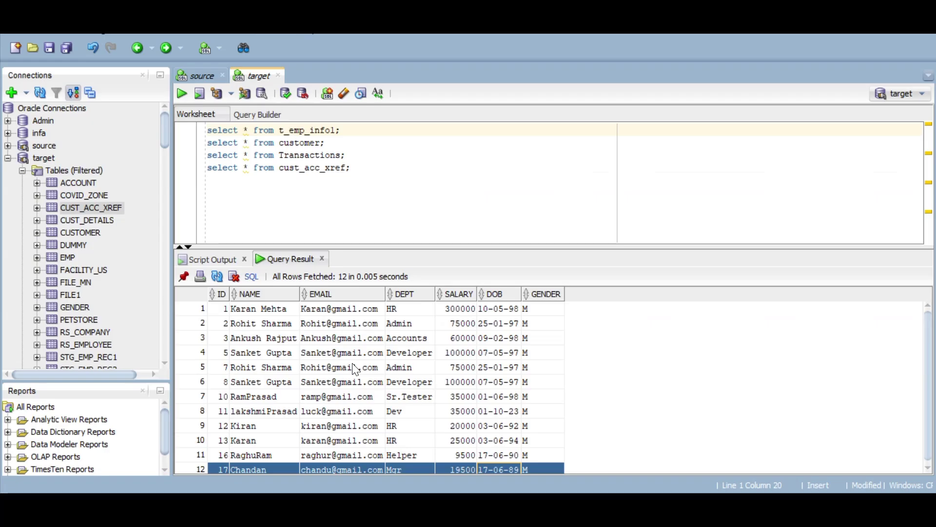
pyautogui.click(393, 307)
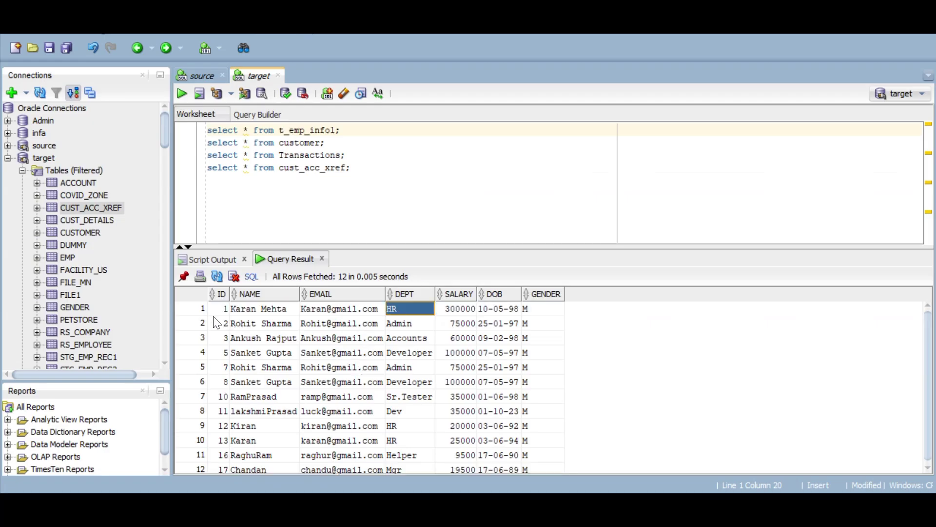
# Step: Switch to Paint and handwrite "100 Records" with an arrow to "4 Partitions" beside the numbered list
pyautogui.hotkey('alt', 'Tab')
pyautogui.hotkey('alt', 'Tab')
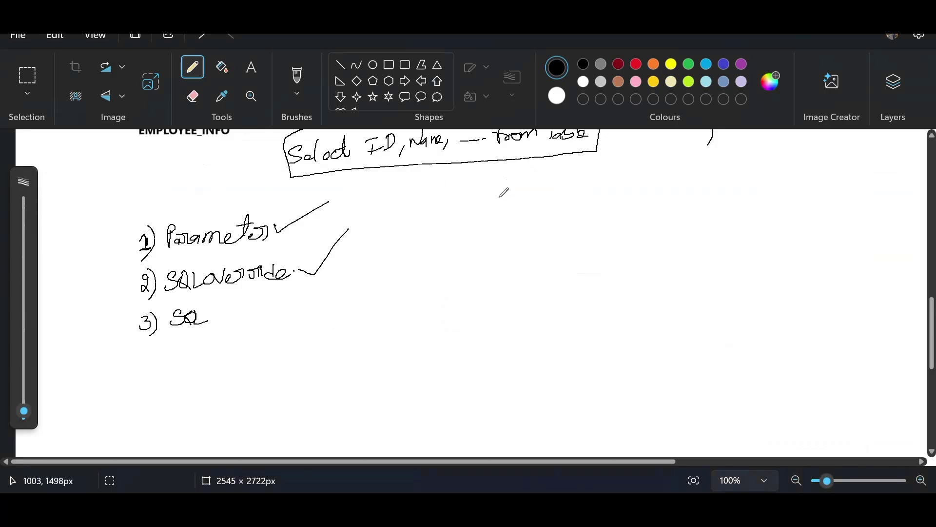
pyautogui.moveTo(448, 225)
pyautogui.mouseDown()
pyautogui.moveTo(447, 243)
pyautogui.moveTo(458, 227)
pyautogui.moveTo(534, 218)
pyautogui.mouseUp()
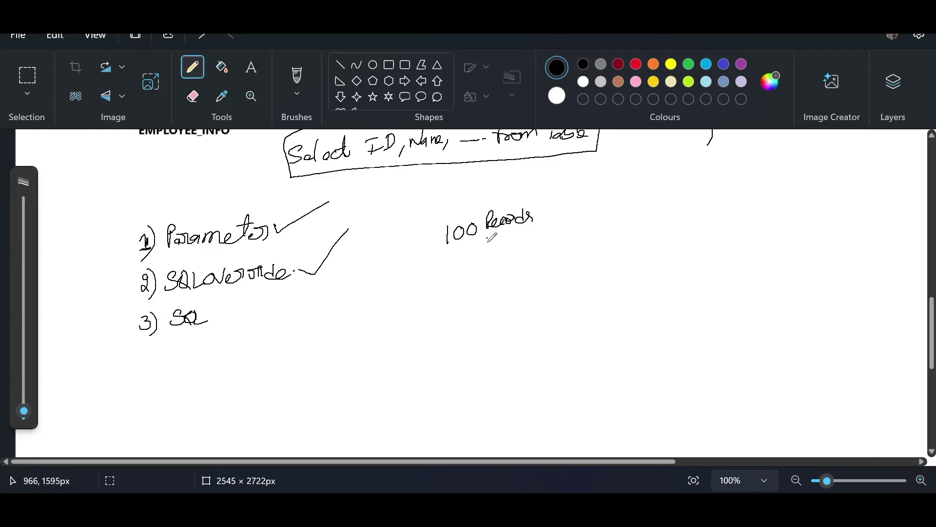
pyautogui.moveTo(486, 237)
pyautogui.mouseDown()
pyautogui.moveTo(510, 253)
pyautogui.moveTo(499, 261)
pyautogui.mouseUp()
pyautogui.moveTo(530, 239)
pyautogui.mouseDown()
pyautogui.moveTo(526, 252)
pyautogui.moveTo(565, 242)
pyautogui.moveTo(579, 251)
pyautogui.moveTo(602, 229)
pyautogui.moveTo(638, 243)
pyautogui.mouseUp()
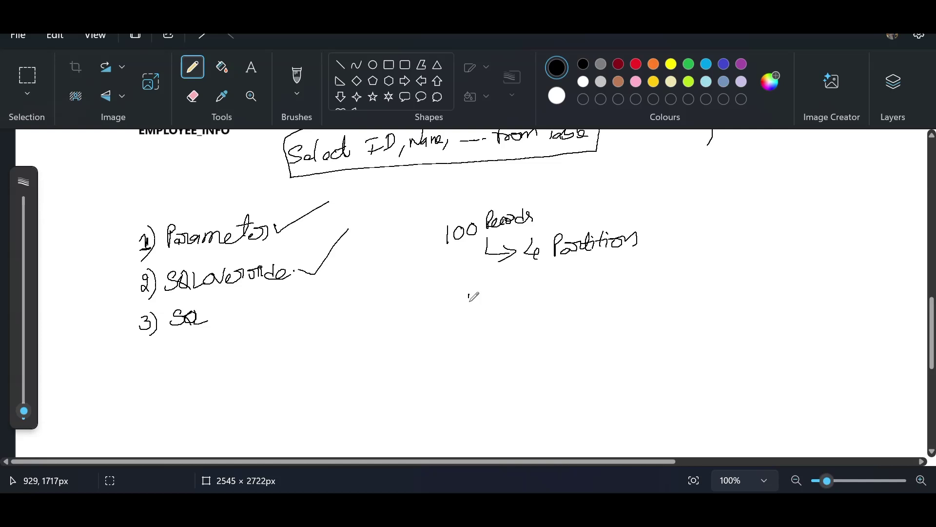
# Step: Handwrite the ranges 1–25, 26–50, 51–75 and 76–100 with braces below the partitions note, numbering them 1 to 4
pyautogui.moveTo(468, 301)
pyautogui.mouseDown()
pyautogui.moveTo(476, 328)
pyautogui.moveTo(501, 310)
pyautogui.moveTo(472, 343)
pyautogui.moveTo(486, 342)
pyautogui.moveTo(471, 371)
pyautogui.moveTo(501, 347)
pyautogui.moveTo(507, 358)
pyautogui.moveTo(471, 399)
pyautogui.moveTo(485, 396)
pyautogui.moveTo(475, 415)
pyautogui.moveTo(507, 399)
pyautogui.moveTo(483, 431)
pyautogui.moveTo(492, 438)
pyautogui.mouseUp()
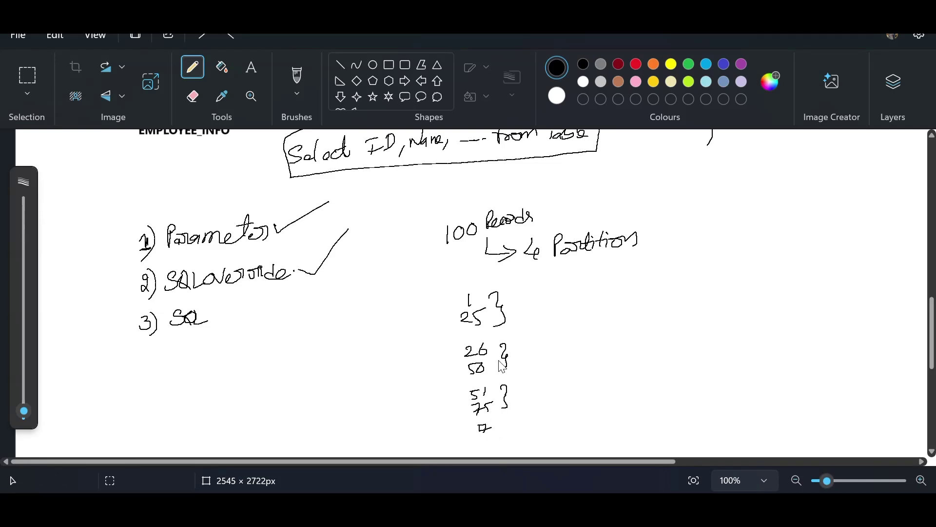
pyautogui.hotkey('ctrl', 'z')
pyautogui.moveTo(486, 439); pyautogui.dragTo(523, 436)
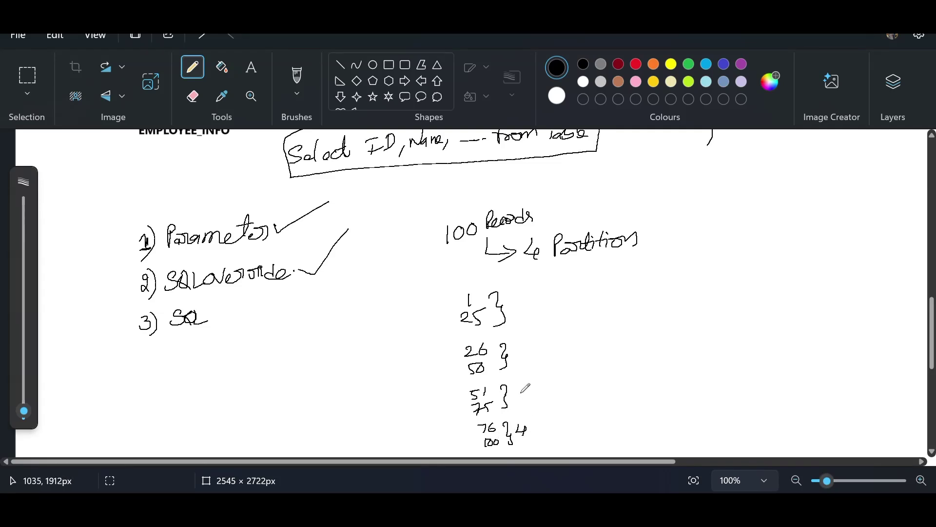
pyautogui.moveTo(512, 388); pyautogui.dragTo(510, 406)
pyautogui.moveTo(513, 350); pyautogui.dragTo(518, 358)
pyautogui.moveTo(512, 305)
pyautogui.mouseDown()
pyautogui.moveTo(515, 312)
pyautogui.moveTo(557, 301)
pyautogui.mouseUp()
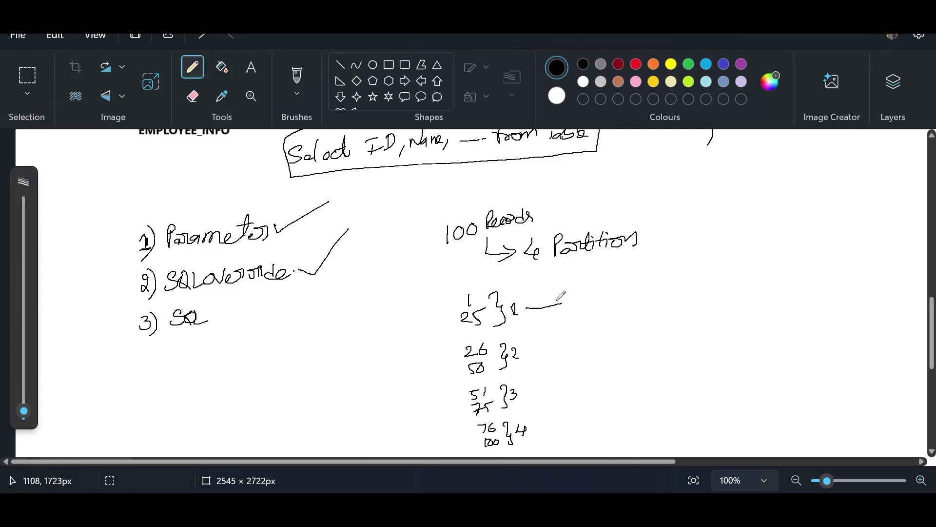
# Step: Redraw the number 1 and draw an outgoing arrow beside each of the four numbered ranges
pyautogui.hotkey('ctrl', 'z')
pyautogui.moveTo(531, 307)
pyautogui.mouseDown()
pyautogui.moveTo(567, 302)
pyautogui.moveTo(558, 316)
pyautogui.mouseUp()
pyautogui.moveTo(534, 350); pyautogui.dragTo(576, 343)
pyautogui.moveTo(564, 339); pyautogui.dragTo(569, 354)
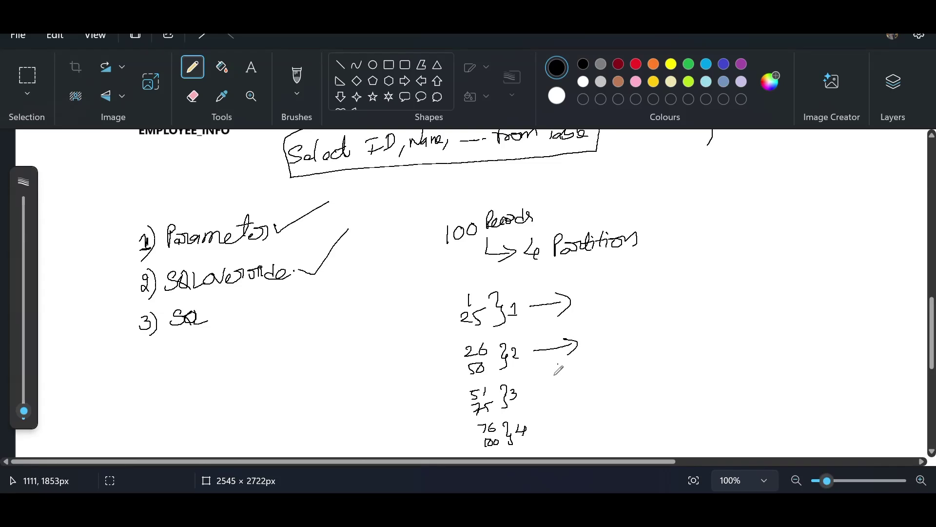
pyautogui.moveTo(524, 388)
pyautogui.mouseDown()
pyautogui.moveTo(570, 377)
pyautogui.moveTo(566, 388)
pyautogui.mouseUp()
pyautogui.moveTo(535, 420)
pyautogui.mouseDown()
pyautogui.moveTo(576, 413)
pyautogui.moveTo(561, 420)
pyautogui.mouseUp()
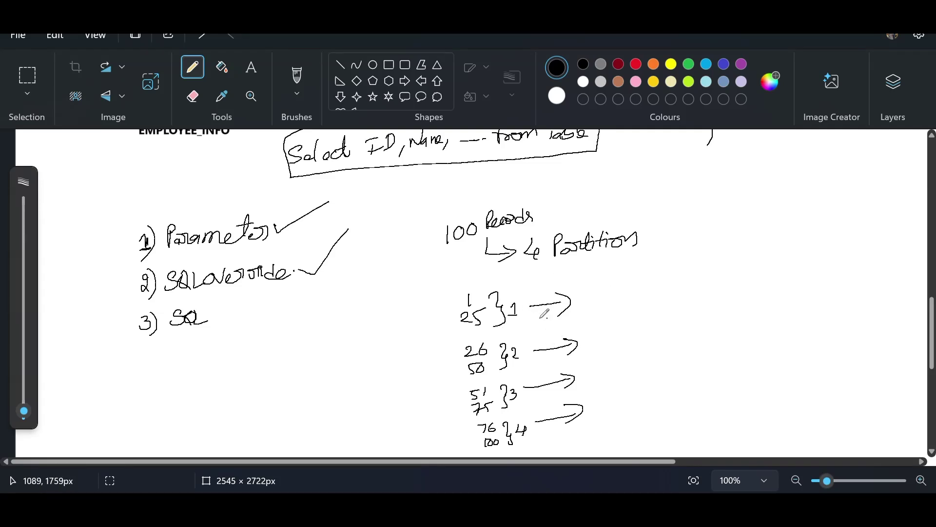
# Step: Switch to the Informatica mapping and review the source's partitioning type options, keeping Key Range
pyautogui.hotkey('alt', 'Tab')
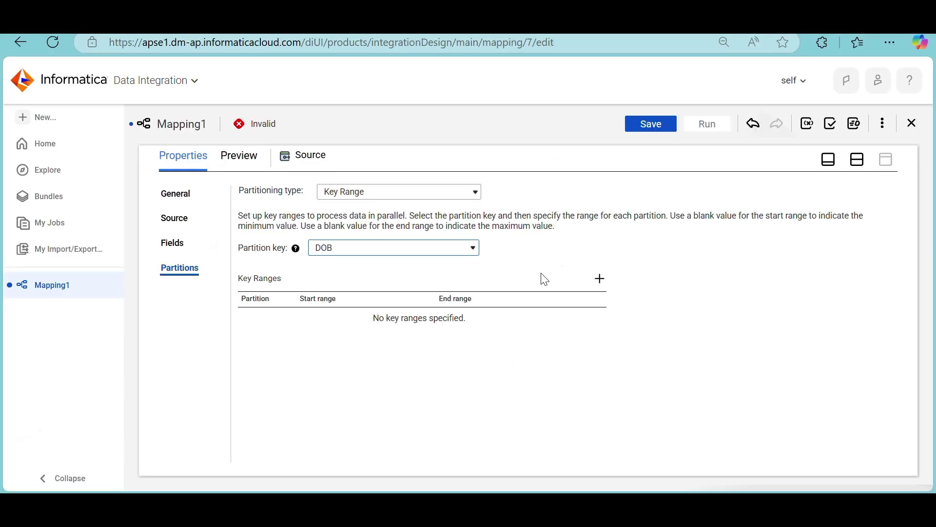
pyautogui.click(380, 195)
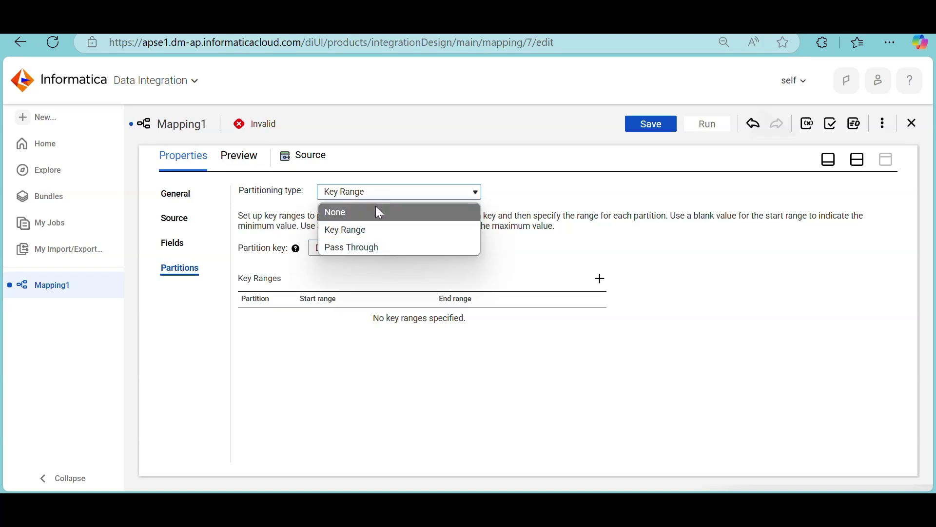
pyautogui.click(370, 231)
# Step: Switch to Paint and handwrite an underlined "Date Values" heading beside the first range's arrow
pyautogui.hotkey('alt', 'Tab')
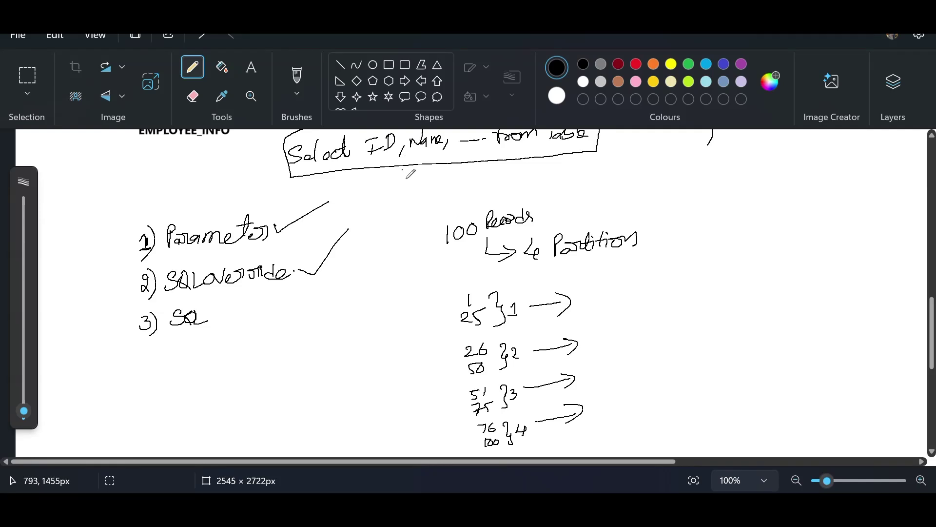
pyautogui.moveTo(596, 279); pyautogui.dragTo(598, 292)
pyautogui.moveTo(596, 278)
pyautogui.mouseDown()
pyautogui.moveTo(605, 283)
pyautogui.moveTo(597, 291)
pyautogui.mouseUp()
pyautogui.moveTo(612, 282); pyautogui.dragTo(616, 290)
pyautogui.moveTo(618, 272)
pyautogui.mouseDown()
pyautogui.moveTo(619, 287)
pyautogui.moveTo(655, 272)
pyautogui.moveTo(669, 281)
pyautogui.moveTo(676, 268)
pyautogui.moveTo(698, 276)
pyautogui.mouseUp()
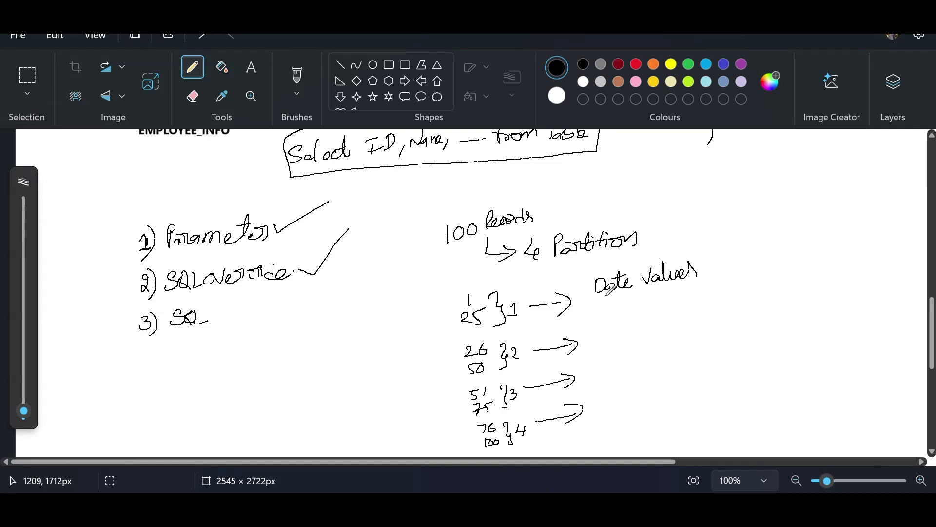
pyautogui.moveTo(605, 295); pyautogui.dragTo(705, 281)
# Step: Handwrite the years 1890 and 2010 beneath the "Date Values" heading and join them with a brace
pyautogui.moveTo(631, 305)
pyautogui.mouseDown()
pyautogui.moveTo(633, 315)
pyautogui.moveTo(662, 302)
pyautogui.mouseUp()
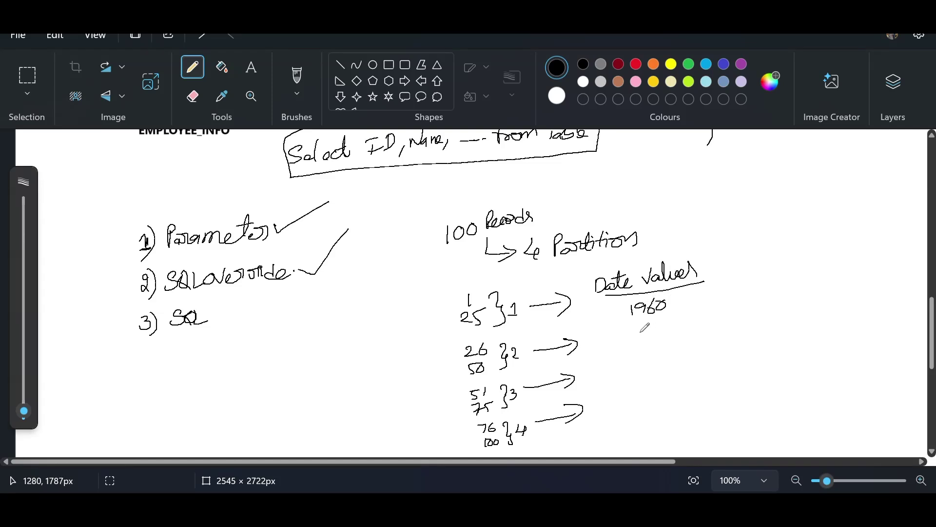
pyautogui.hotkey('ctrl', 'z')
pyautogui.hotkey('ctrl', 'z')
pyautogui.moveTo(648, 298)
pyautogui.mouseDown()
pyautogui.moveTo(642, 309)
pyautogui.moveTo(655, 304)
pyautogui.moveTo(657, 314)
pyautogui.moveTo(666, 297)
pyautogui.mouseUp()
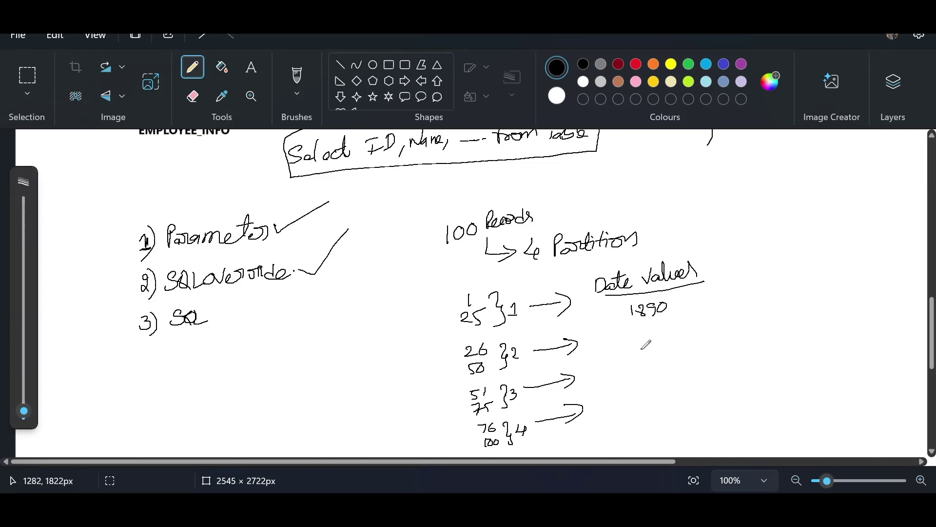
pyautogui.moveTo(642, 345); pyautogui.dragTo(648, 354)
pyautogui.moveTo(659, 340); pyautogui.dragTo(665, 350)
pyautogui.moveTo(672, 339)
pyautogui.mouseDown()
pyautogui.moveTo(669, 349)
pyautogui.moveTo(676, 340)
pyautogui.mouseUp()
pyautogui.moveTo(679, 304)
pyautogui.mouseDown()
pyautogui.moveTo(687, 316)
pyautogui.moveTo(679, 348)
pyautogui.mouseUp()
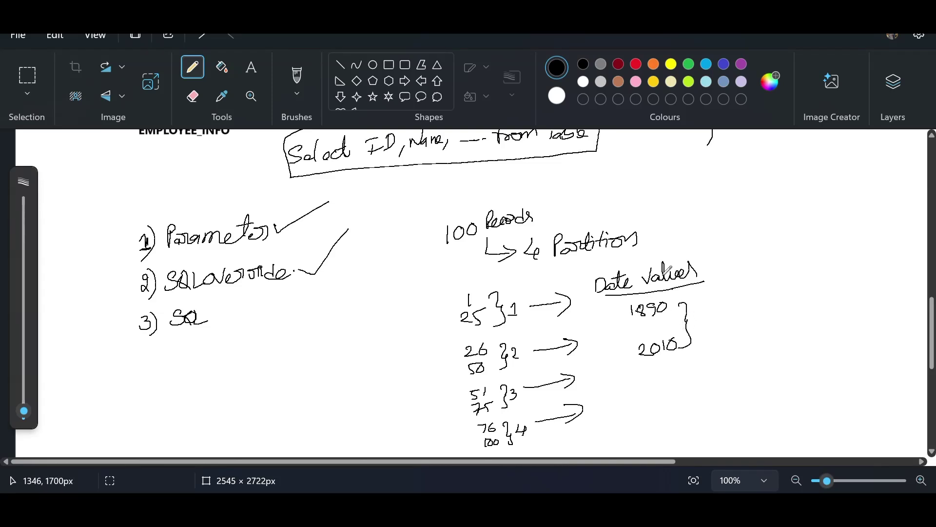
# Step: Switch to the Informatica mapping and add a first DOB key range starting at 1890 and ending at 1900
pyautogui.hotkey('alt', 'Tab')
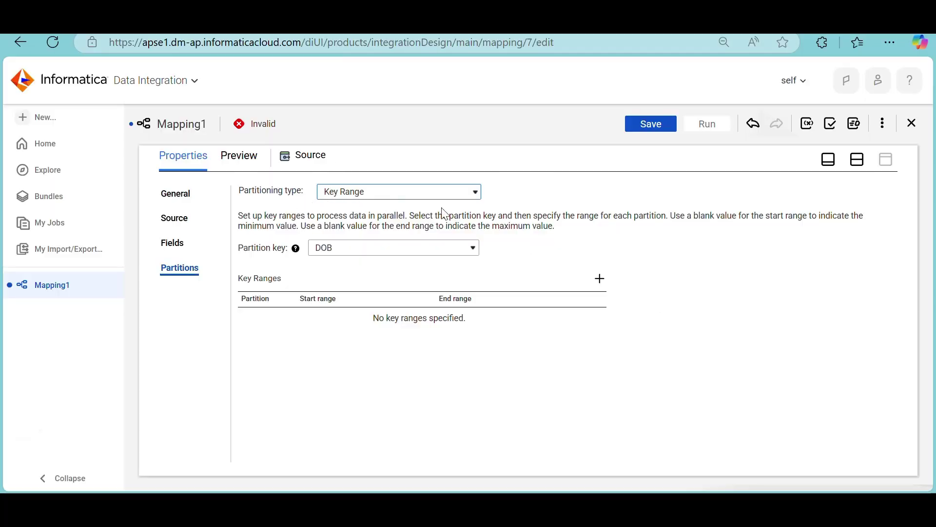
pyautogui.hotkey('alt', 'Tab')
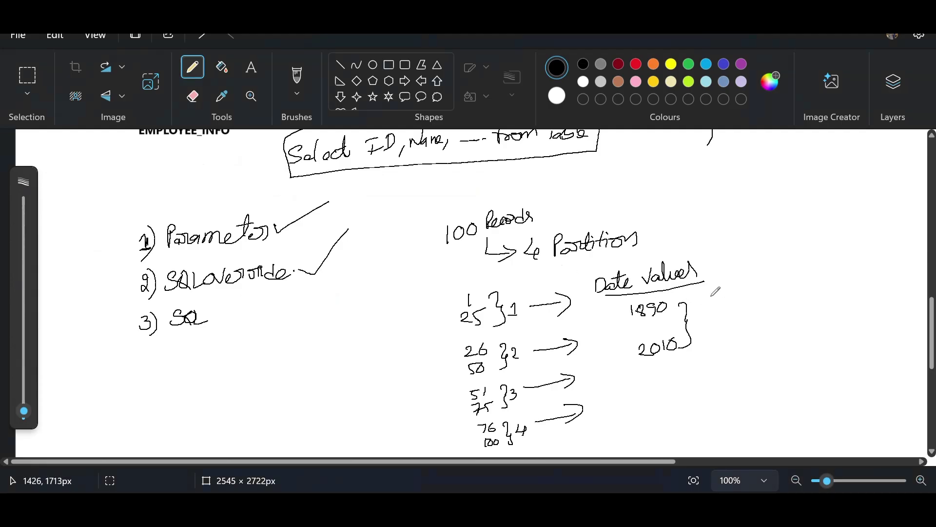
pyautogui.hotkey('alt', 'Tab')
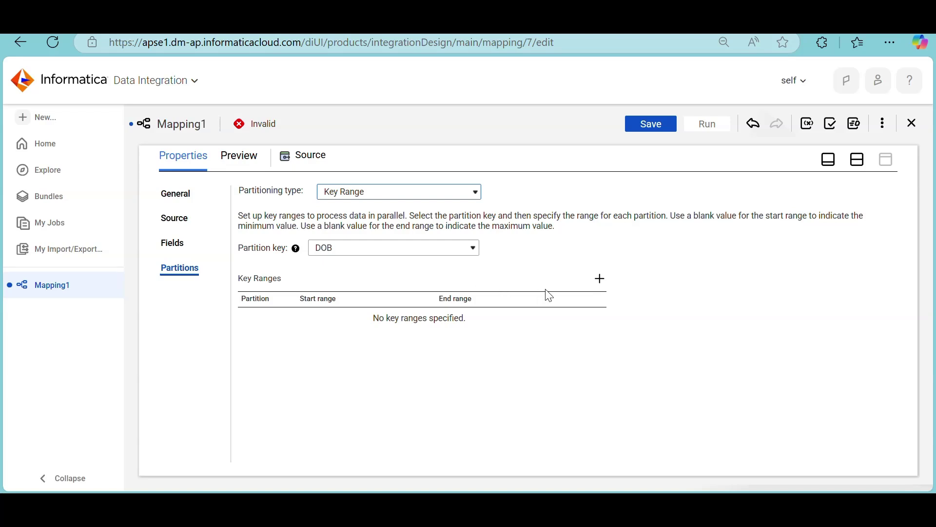
pyautogui.click(600, 280)
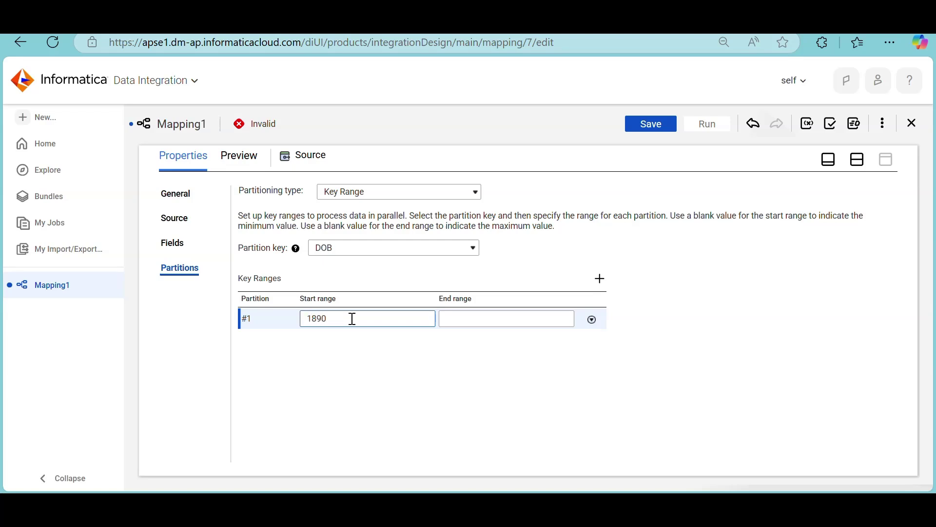
pyautogui.click(459, 322)
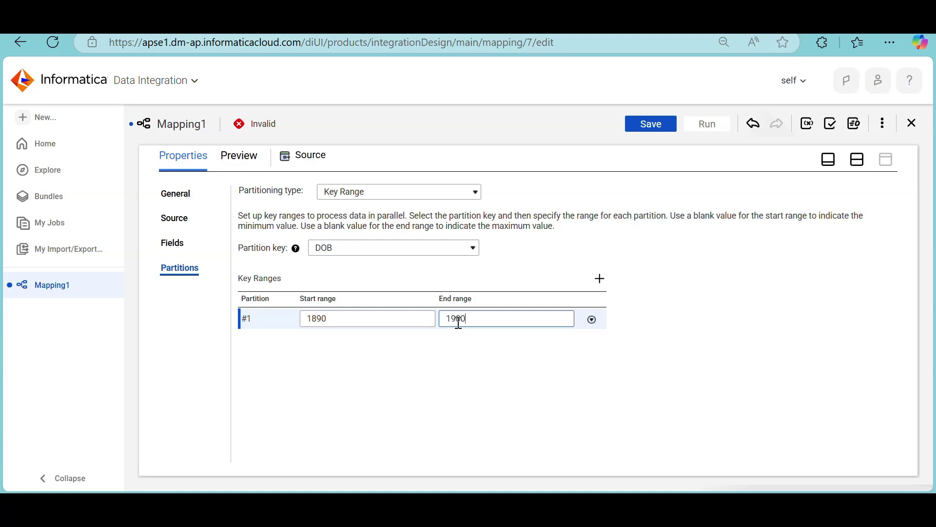
# Step: Add a second DOB key range starting at 1991 and ending at 2000
pyautogui.click(600, 280)
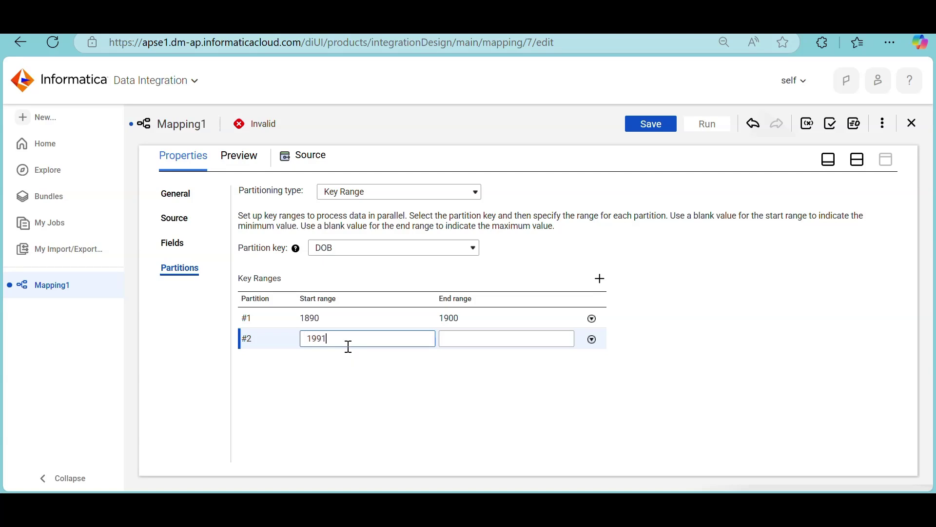
pyautogui.click(453, 338)
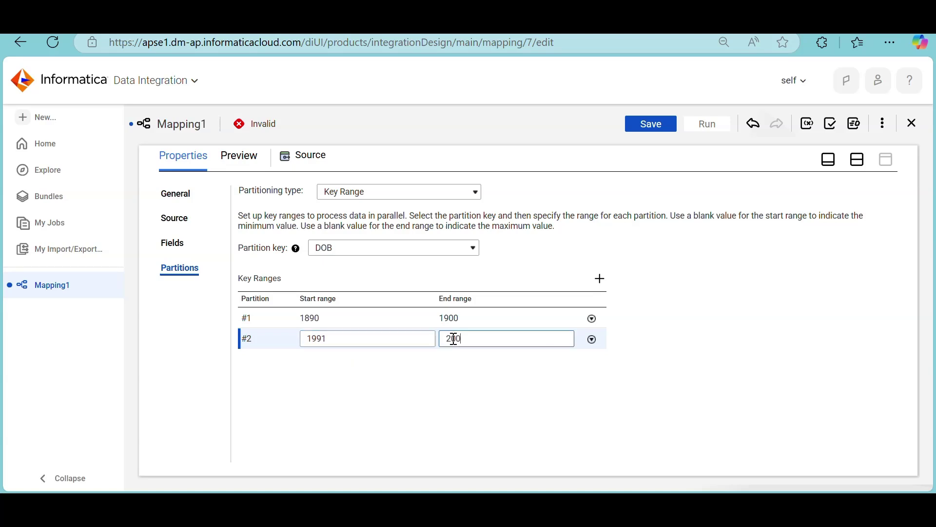
pyautogui.click(599, 279)
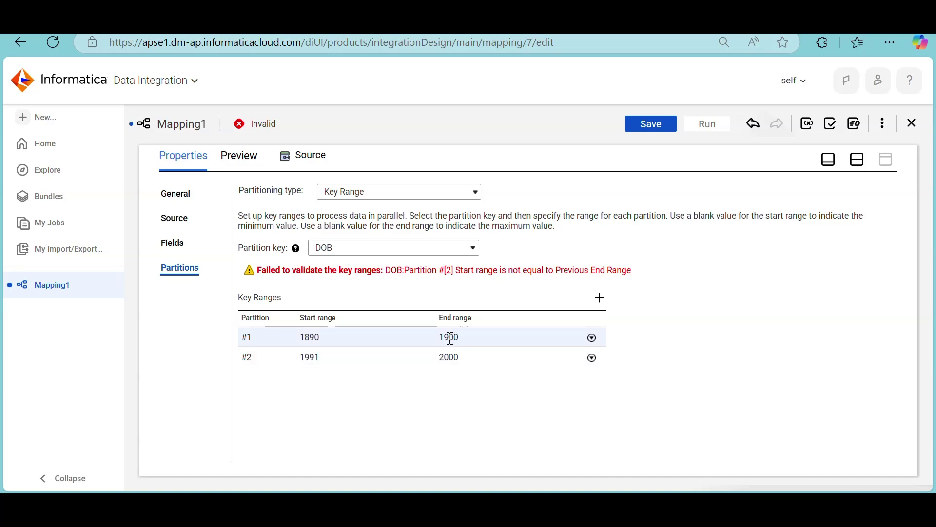
# Step: Set the start range of partition #2 to 1900
pyautogui.click(327, 361)
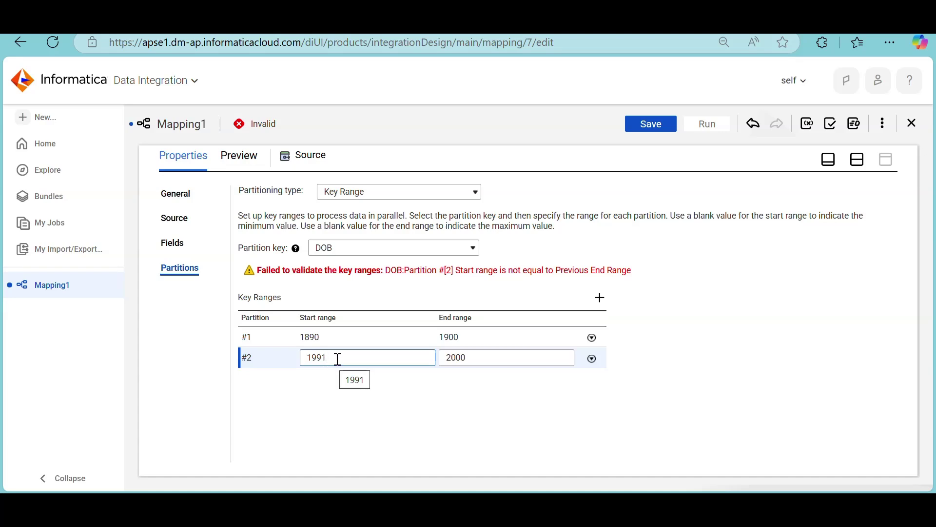
pyautogui.press('BackSpace')
pyautogui.click(469, 383)
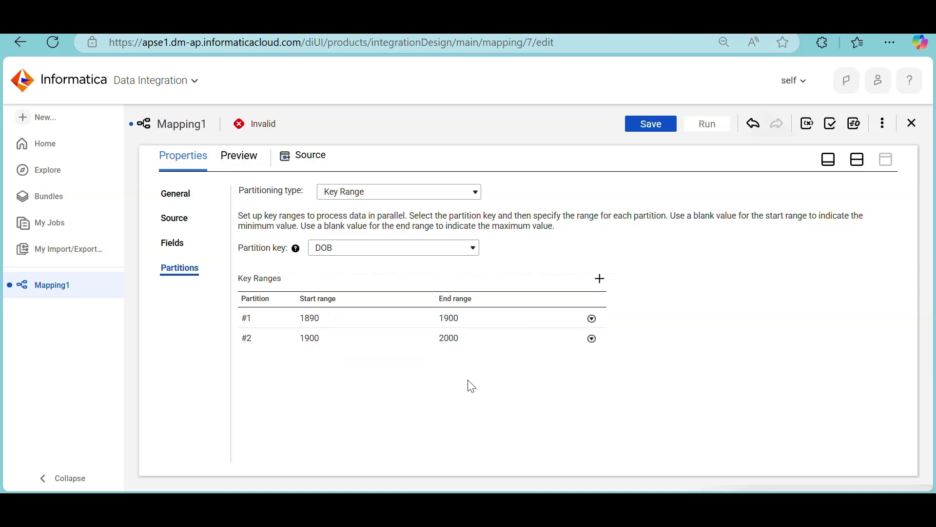
# Step: Add a third DOB key range starting at 2000 and ending at 2025
pyautogui.click(601, 281)
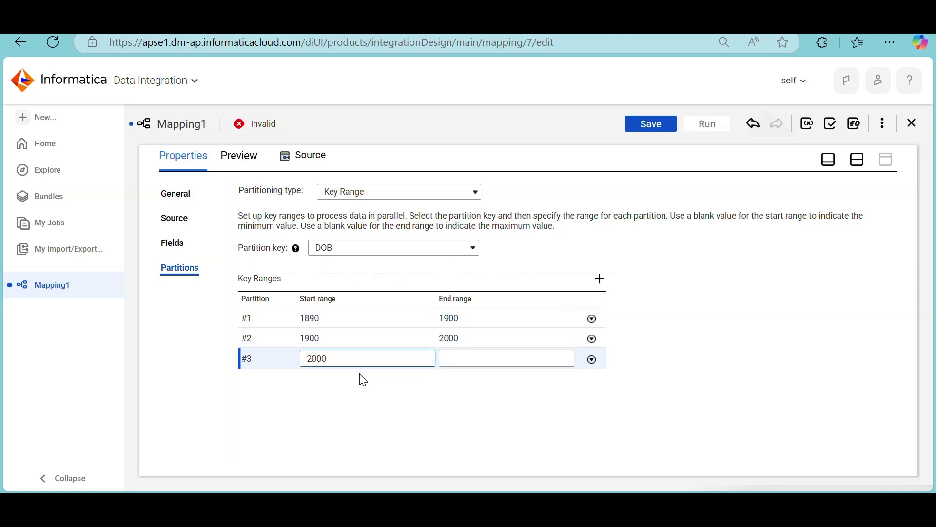
pyautogui.click(459, 366)
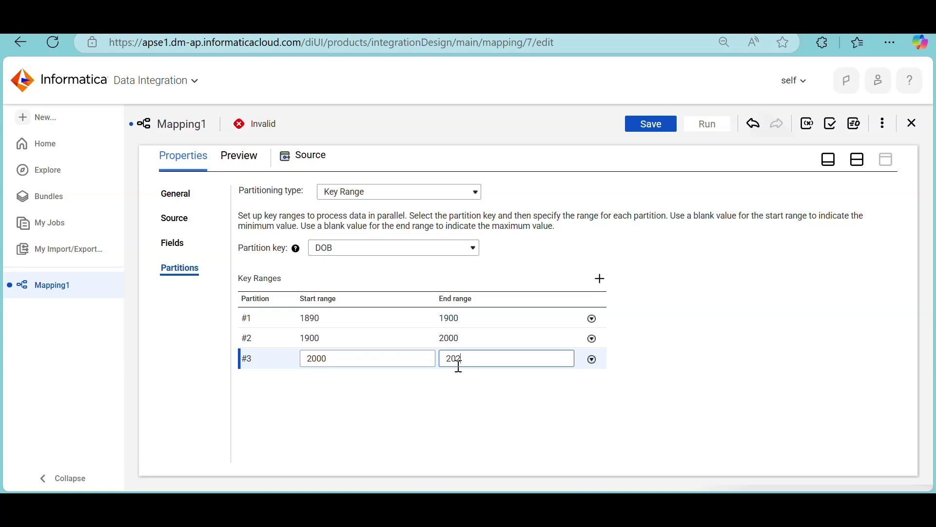
pyautogui.click(529, 418)
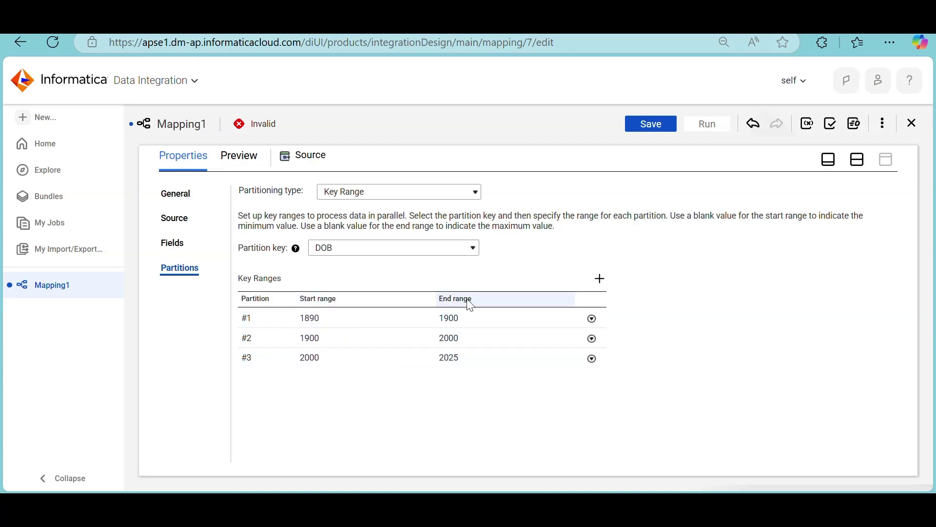
# Step: Delete all three DOB key ranges from the Source's partitions
pyautogui.click(592, 319)
pyautogui.click(620, 372)
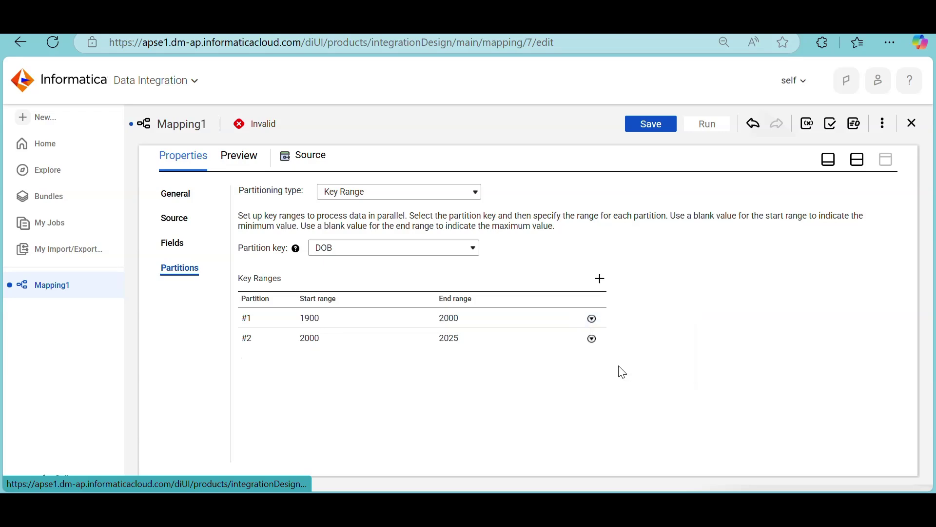
pyautogui.click(591, 319)
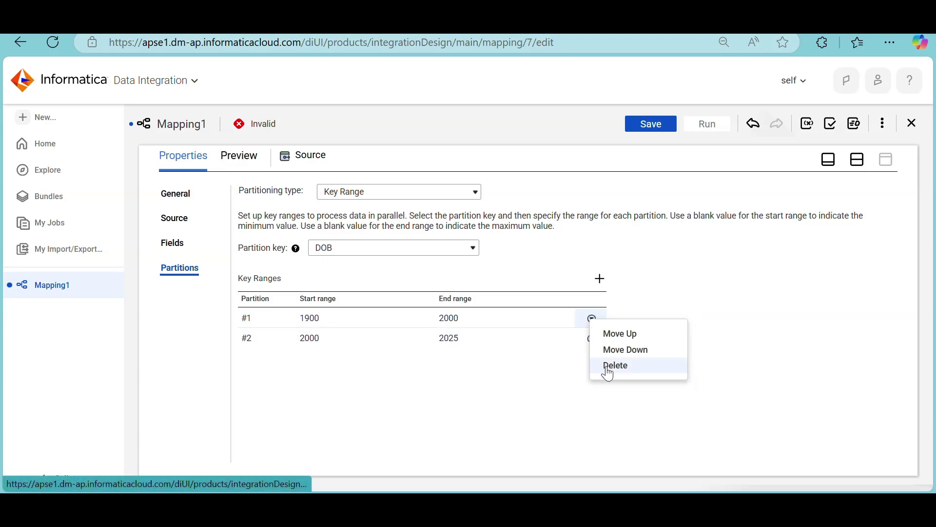
pyautogui.click(608, 372)
pyautogui.click(592, 319)
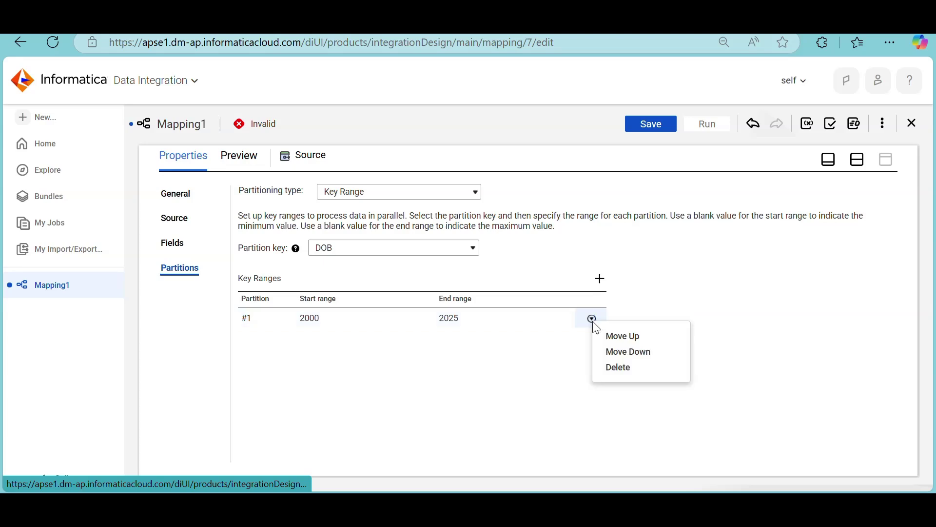
pyautogui.click(605, 372)
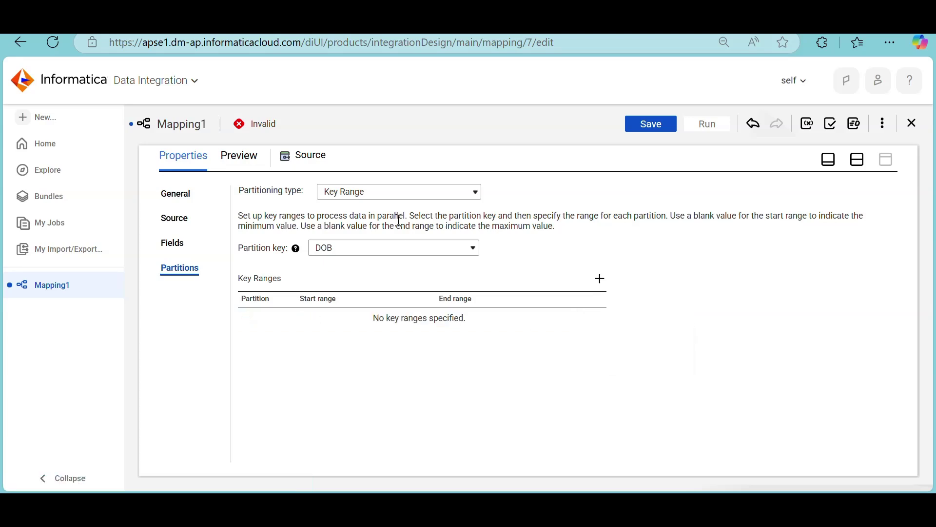
# Step: Set the Source's partitioning type to Pass Through and add one pass-through partition
pyautogui.moveTo(385, 210); pyautogui.dragTo(376, 200)
pyautogui.click(378, 195)
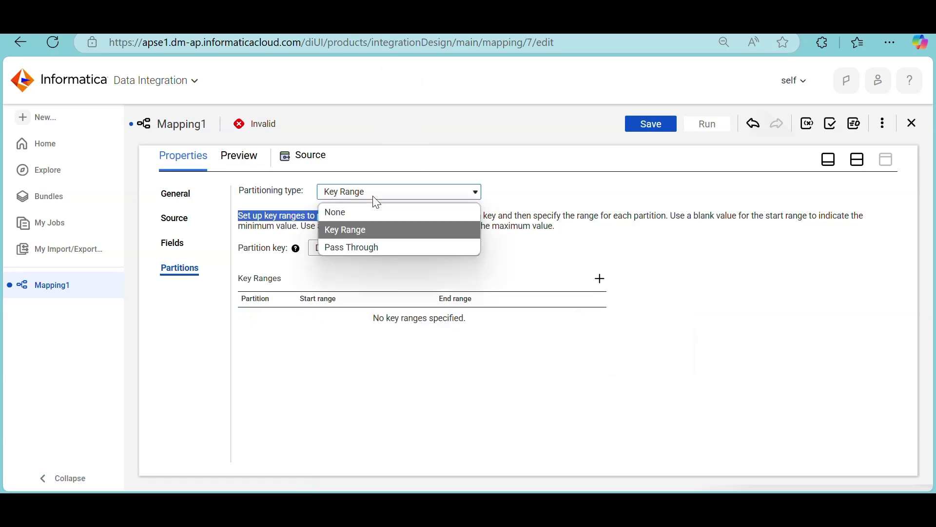
pyautogui.click(373, 251)
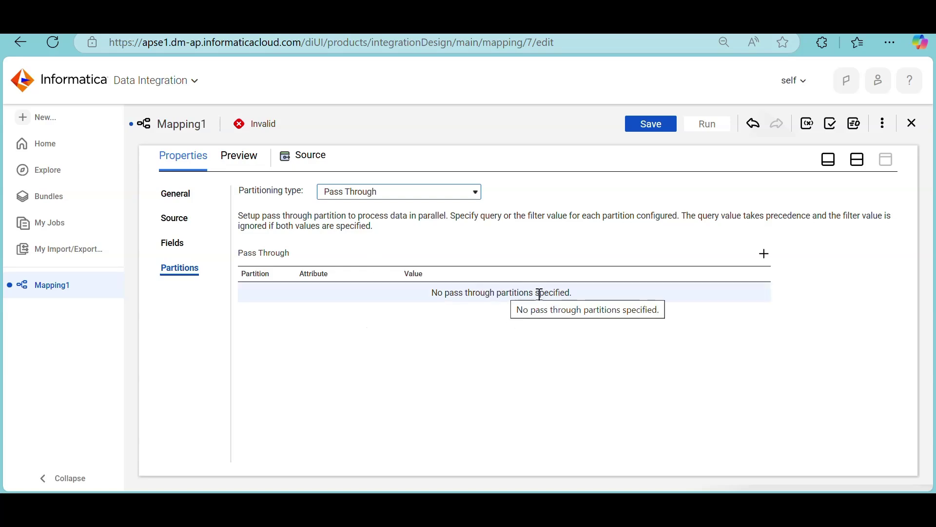
pyautogui.click(765, 254)
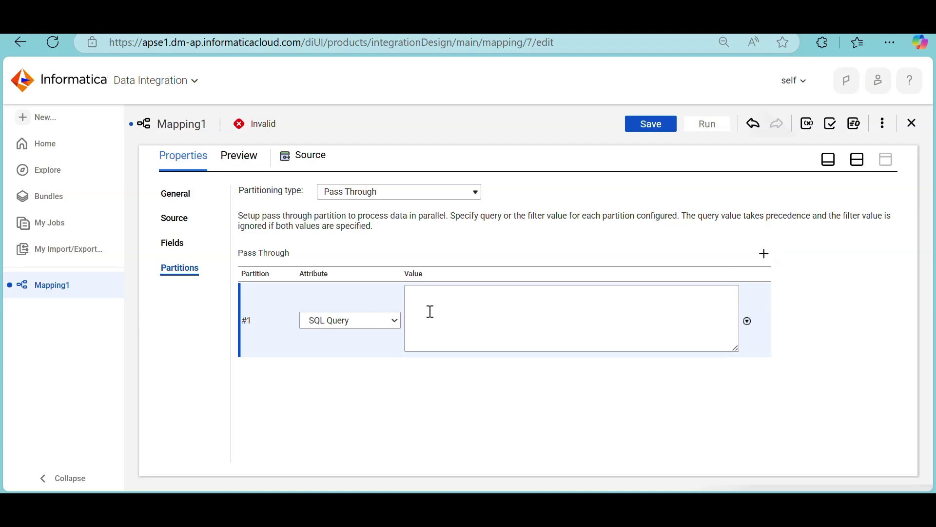
# Step: Switch the pass-through partition's attribute to Source Filter and back to SQL Query, leaving its value empty
pyautogui.click(397, 322)
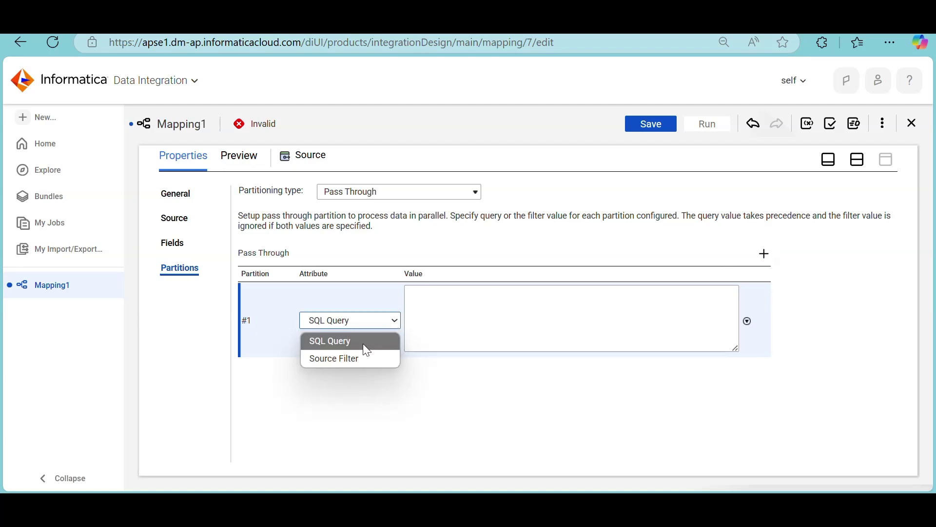
pyautogui.click(360, 361)
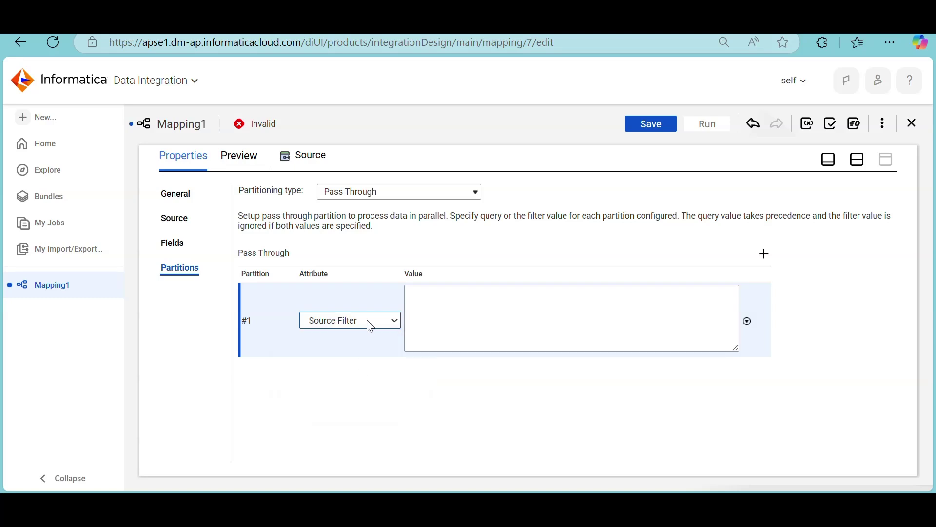
pyautogui.click(368, 324)
pyautogui.click(347, 342)
pyautogui.click(442, 310)
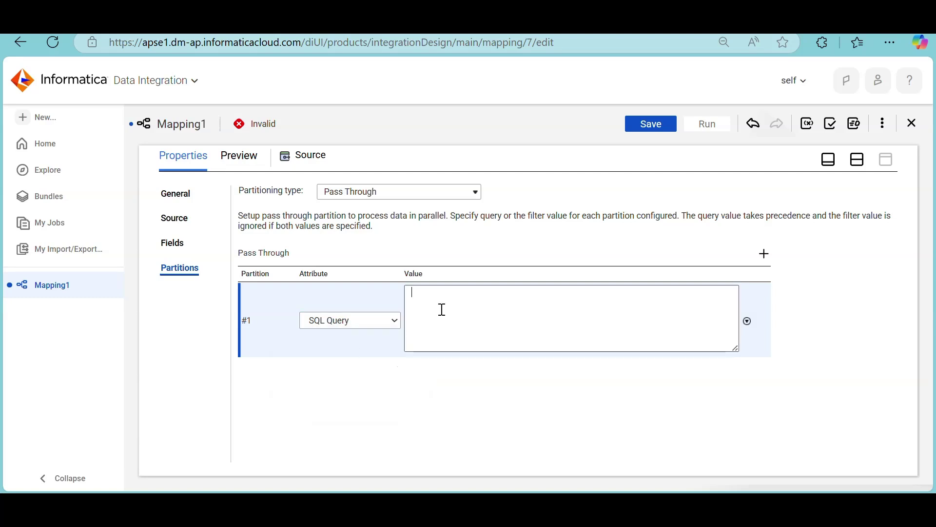
# Step: Delete the pass-through partition and set the Source's partitioning type to None
pyautogui.click(748, 321)
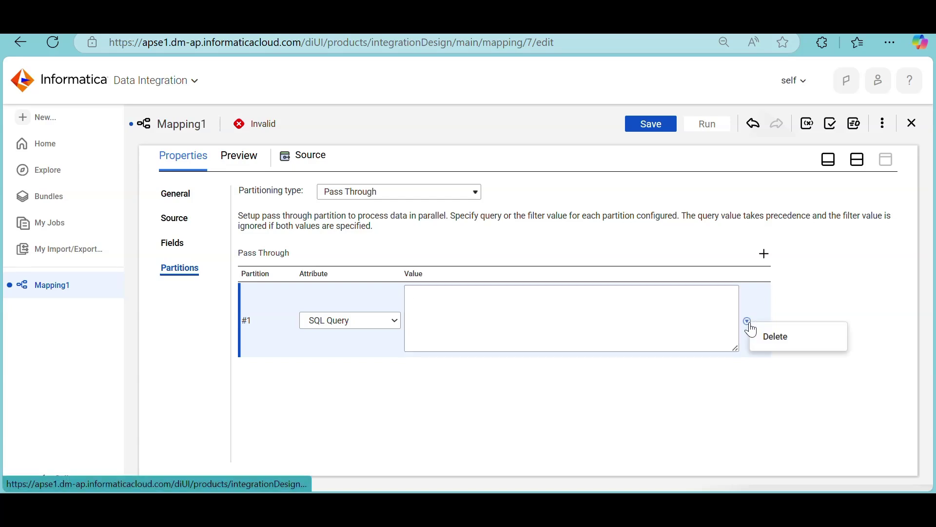
pyautogui.click(774, 341)
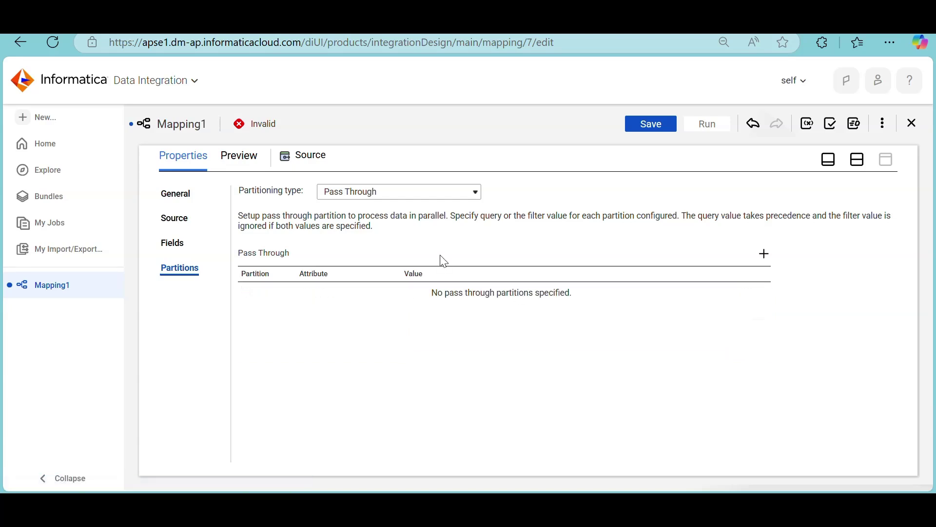
pyautogui.click(352, 193)
pyautogui.click(351, 212)
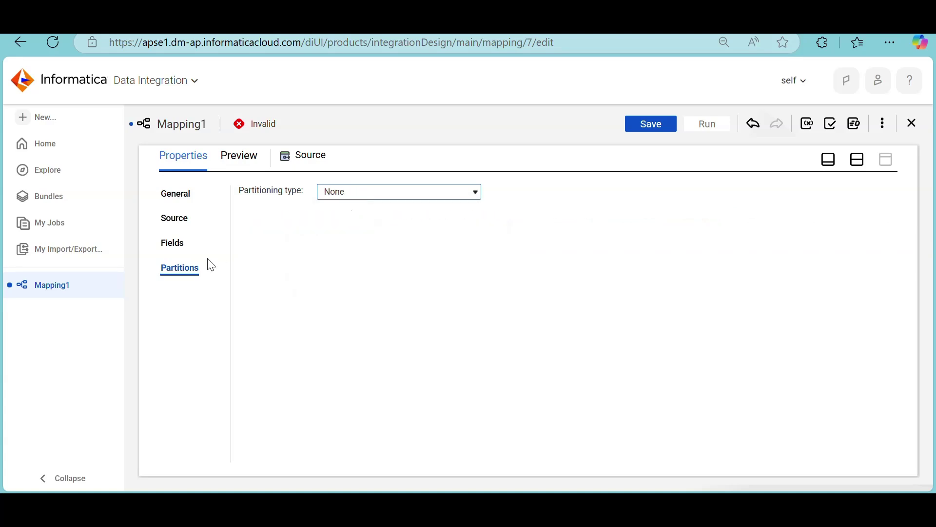
# Step: Review the Source's connection details, source type choices, query options and advanced settings such as Pre SQL, Post SQL and Sql Override
pyautogui.click(176, 249)
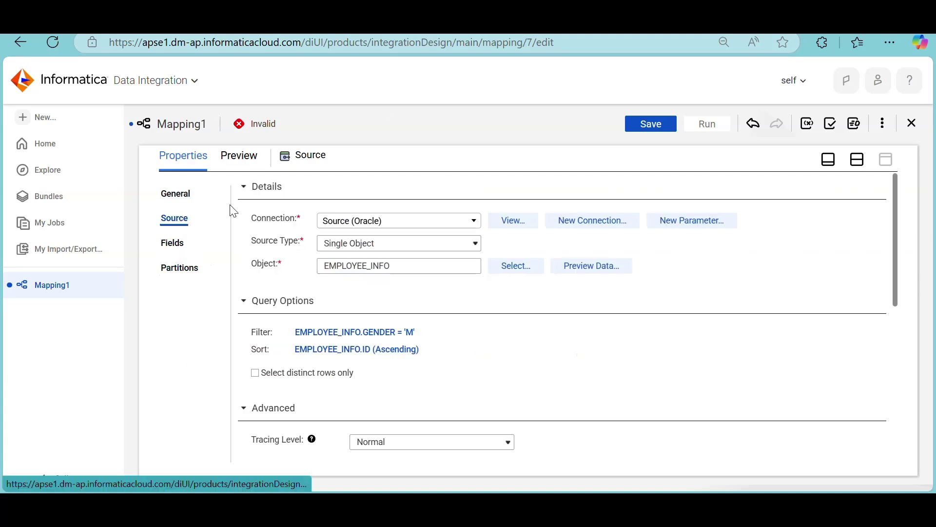
pyautogui.scroll(-1, 378, 396)
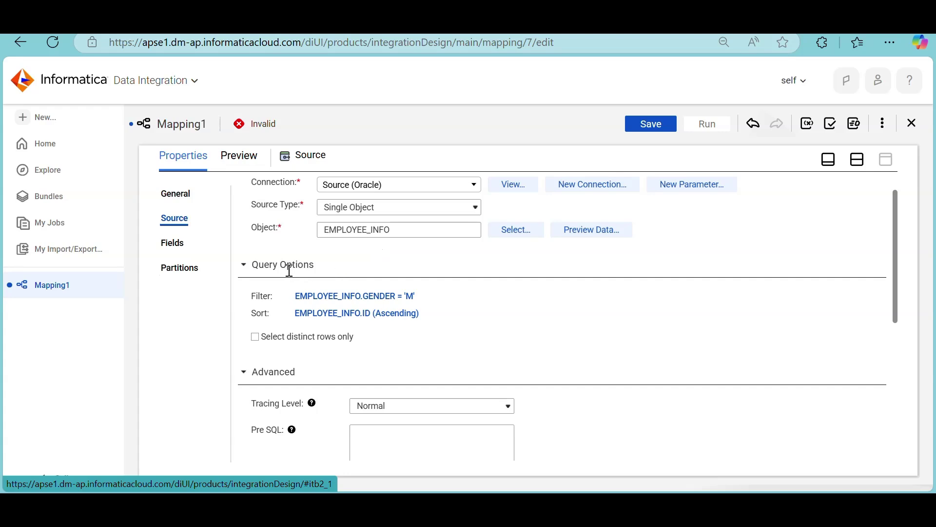
pyautogui.scroll(-4, 328, 353)
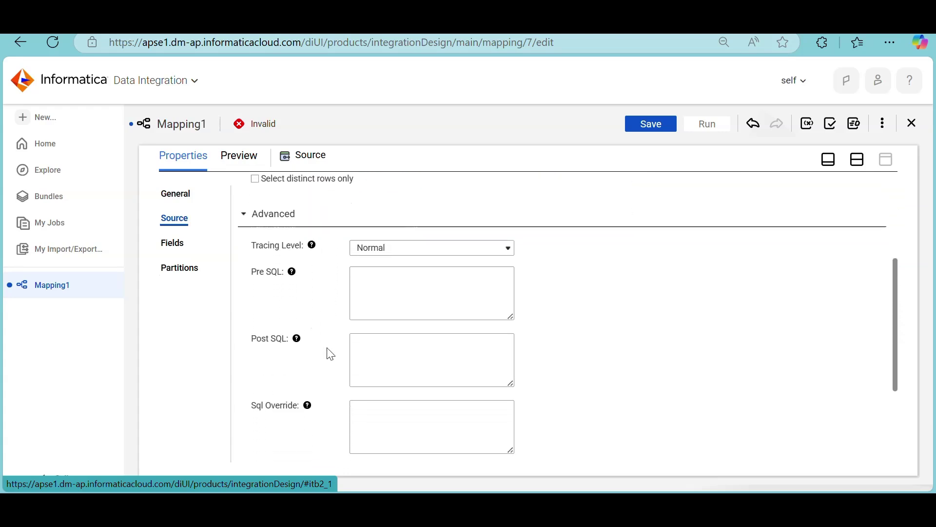
pyautogui.scroll(-3, 368, 311)
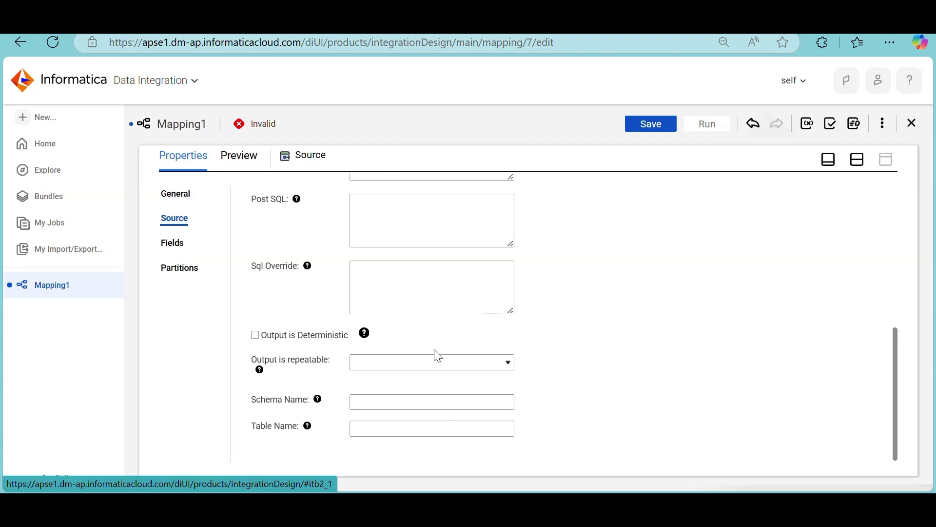
pyautogui.scroll(8, 432, 347)
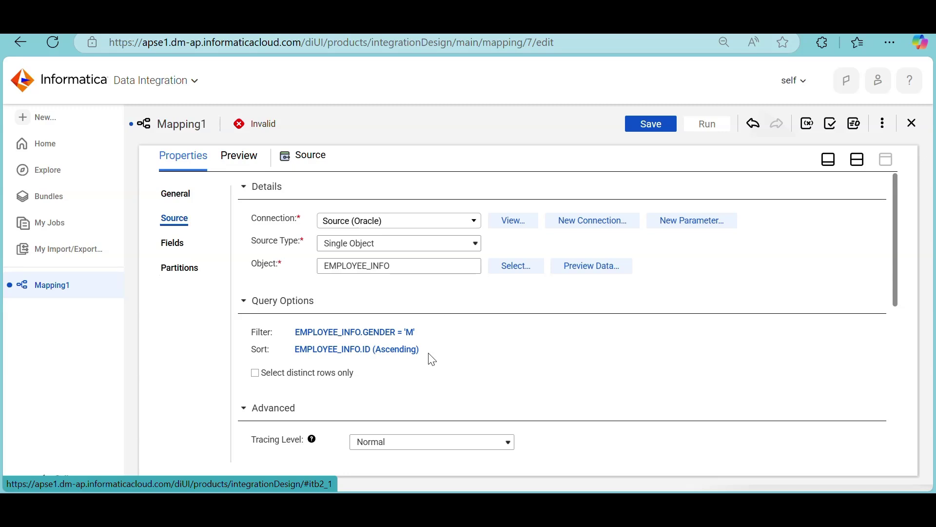
pyautogui.scroll(-5, 432, 359)
pyautogui.scroll(3, 431, 354)
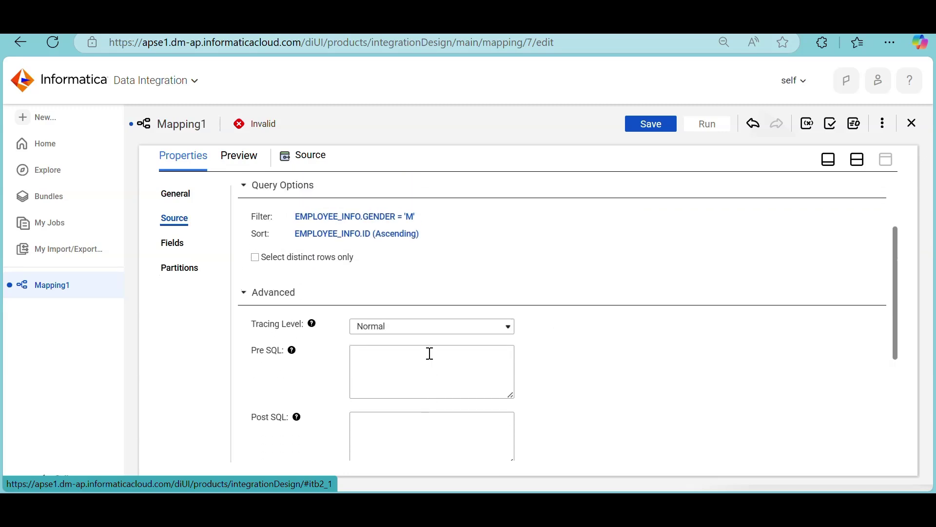
pyautogui.scroll(-4, 429, 353)
pyautogui.scroll(7, 430, 353)
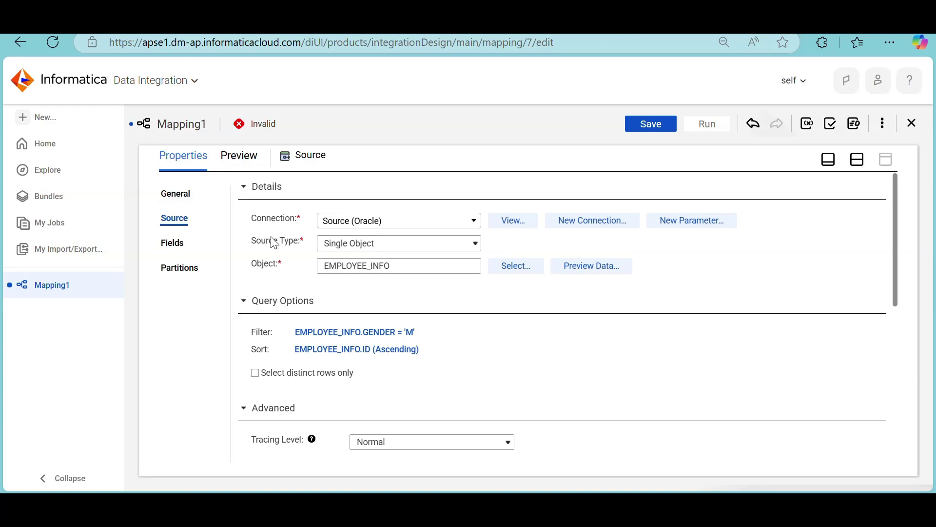
pyautogui.click(384, 246)
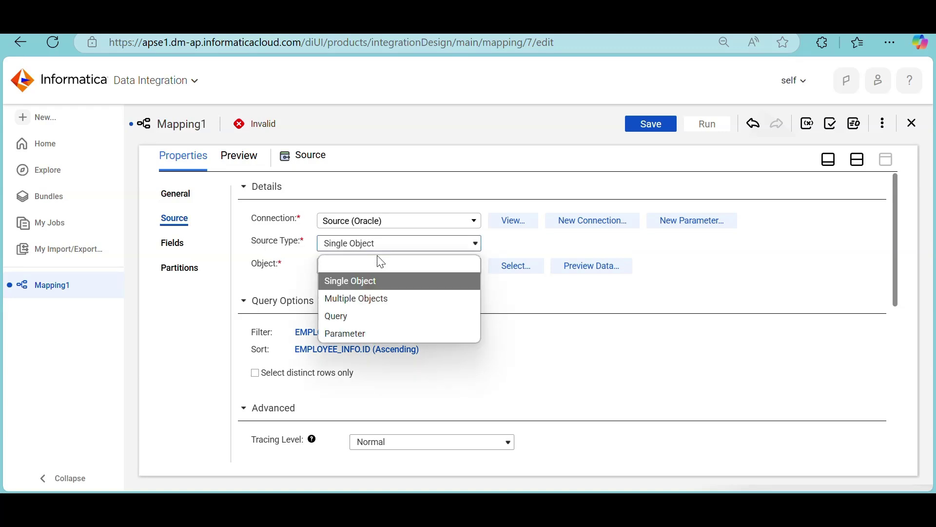
pyautogui.click(291, 299)
pyautogui.scroll(-2, 293, 299)
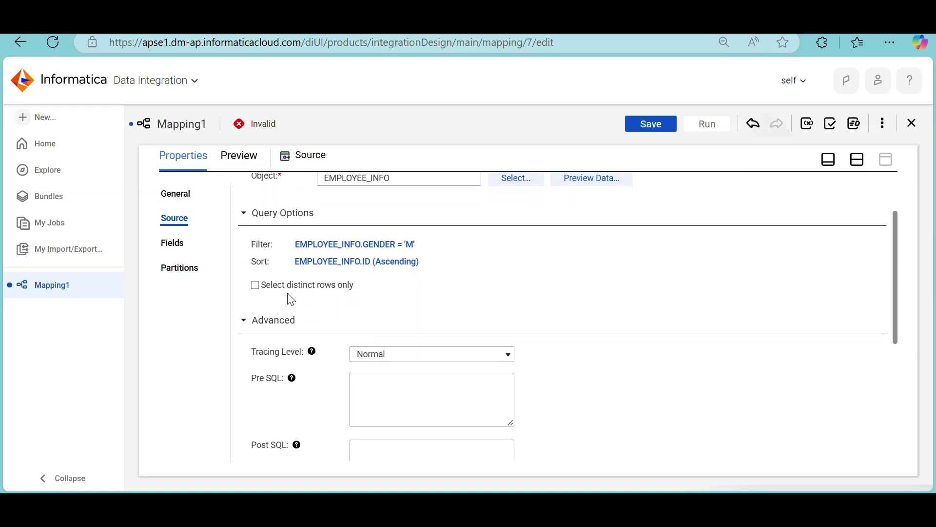
pyautogui.scroll(-3, 292, 324)
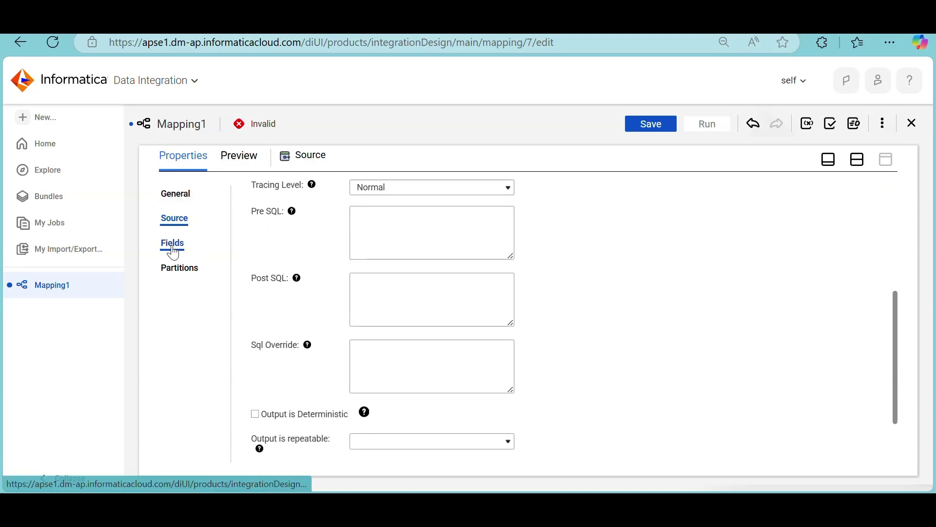
pyautogui.scroll(5, 473, 200)
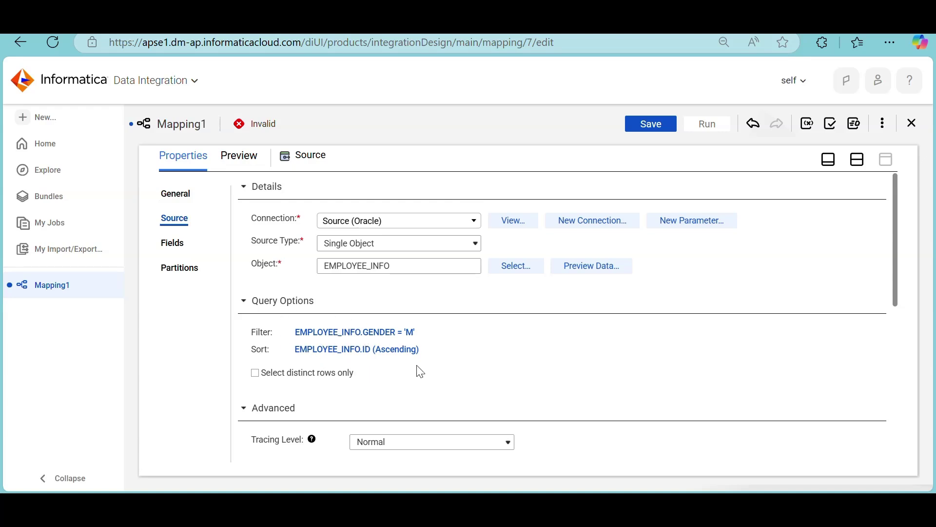
pyautogui.scroll(-3, 419, 371)
pyautogui.scroll(3, 416, 370)
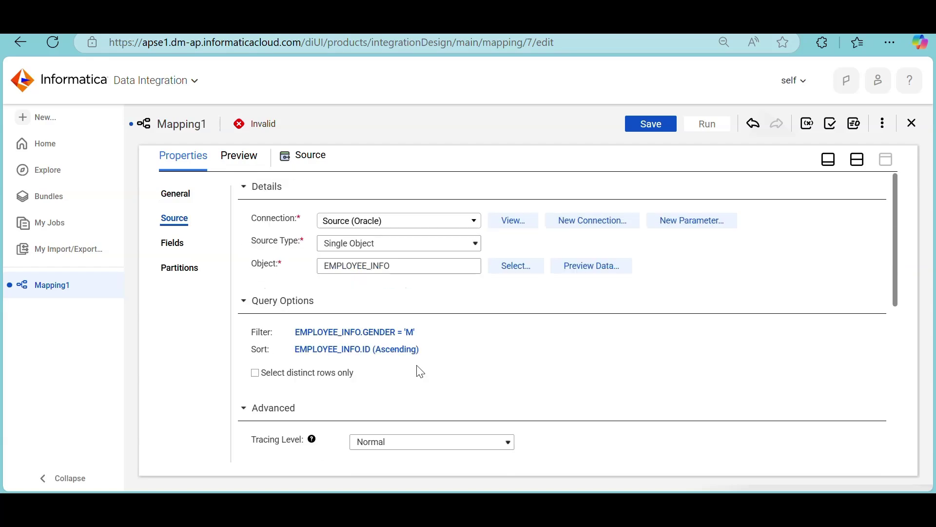
# Step: Save the mapping, restore the design canvas and select the Target transformation
pyautogui.click(657, 124)
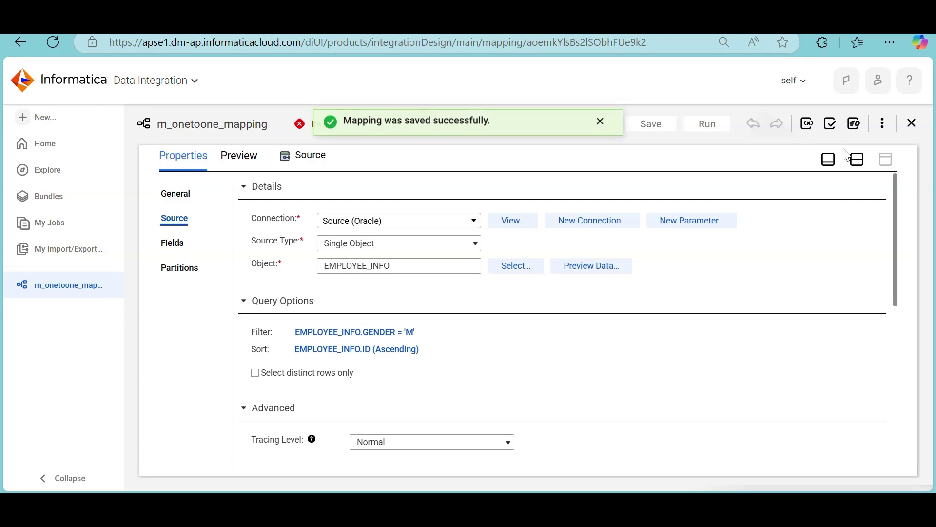
pyautogui.click(856, 159)
pyautogui.click(563, 255)
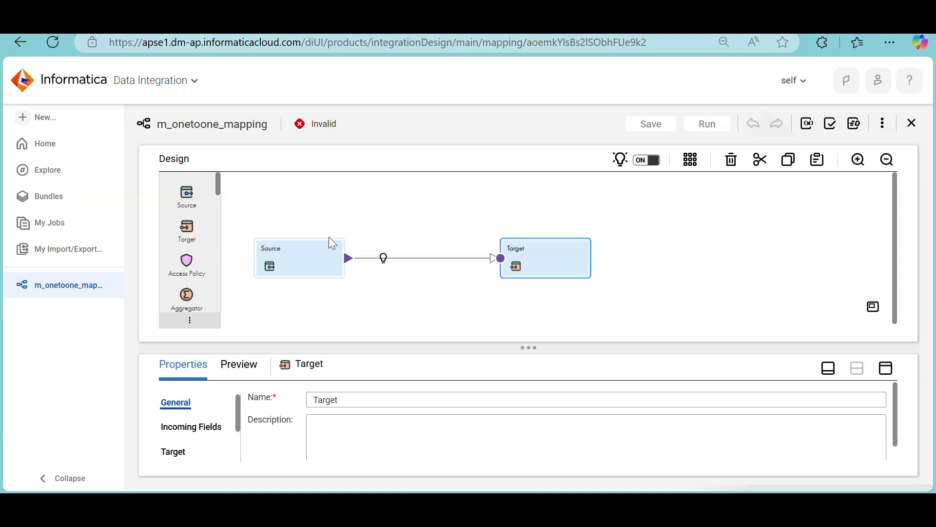
# Step: Recheck the Source transformation's connection and object settings and return to the Target transformation on the design canvas
pyautogui.click(307, 267)
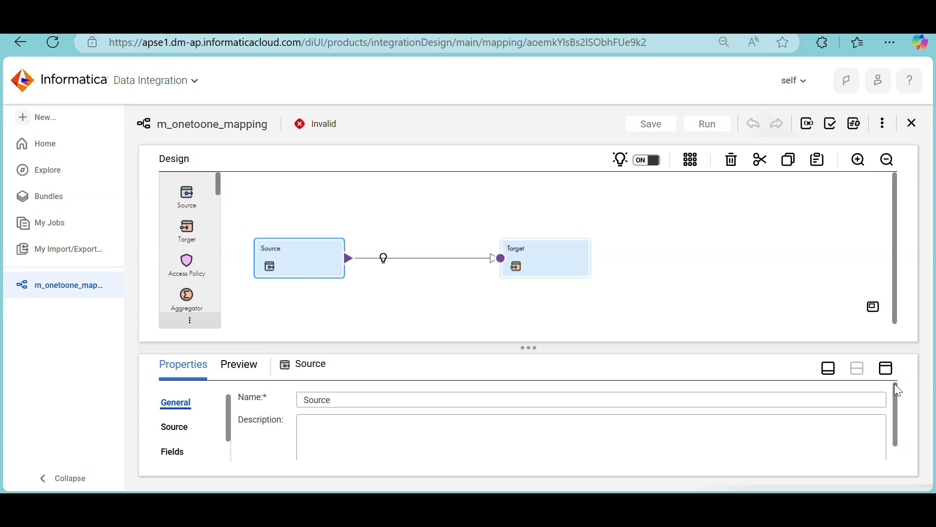
pyautogui.click(887, 369)
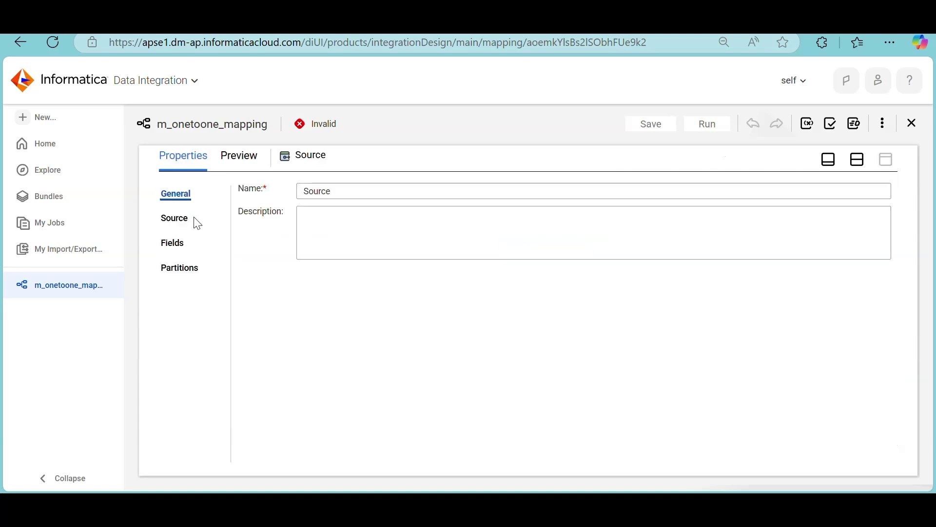
pyautogui.click(179, 217)
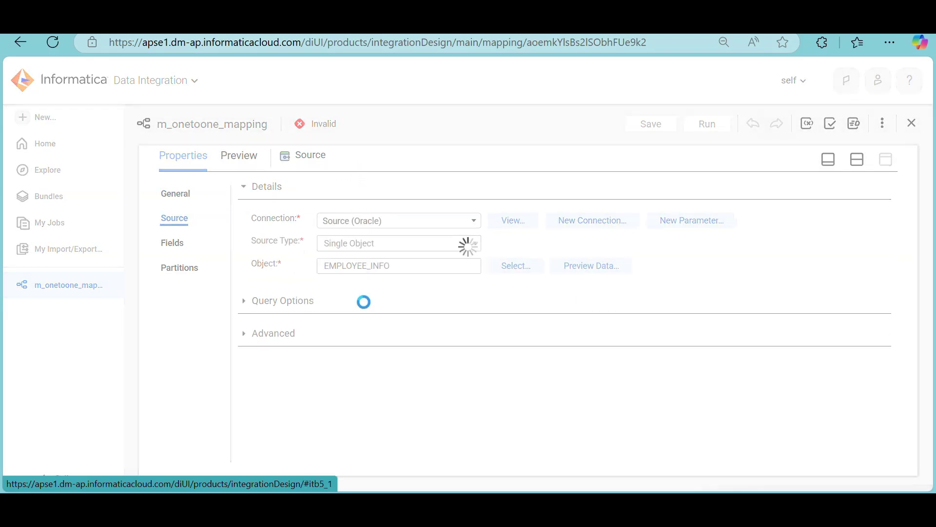
pyautogui.click(857, 159)
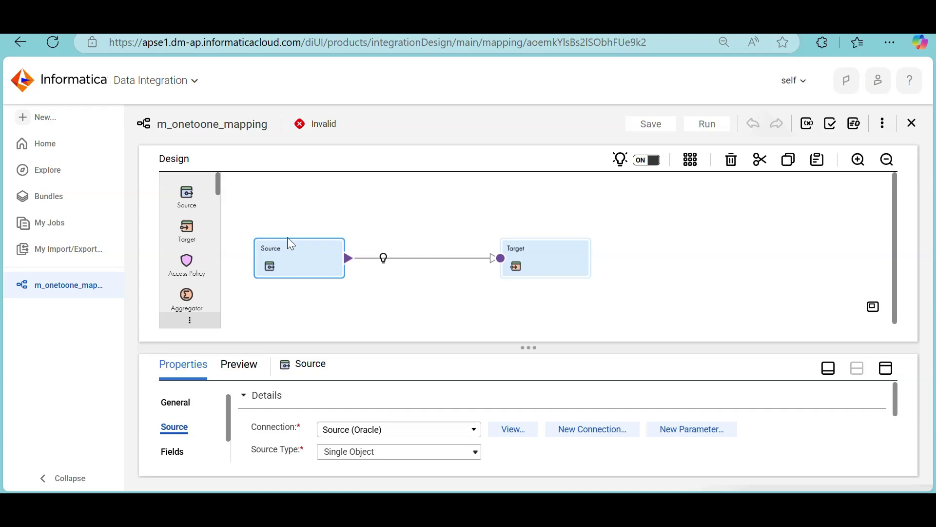
pyautogui.click(550, 257)
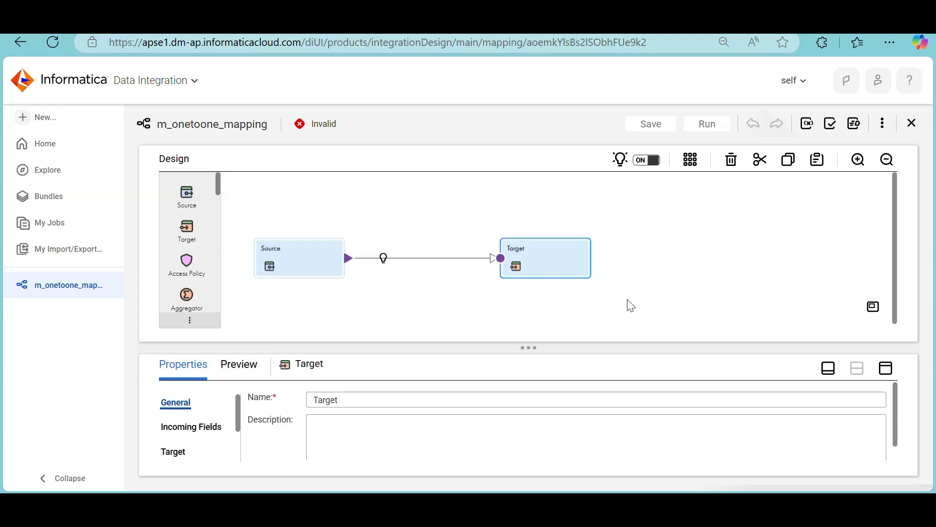
# Step: Set the Target's connection to Target (Oracle) and select the existing table T_EMP_INFO as its object
pyautogui.click(886, 370)
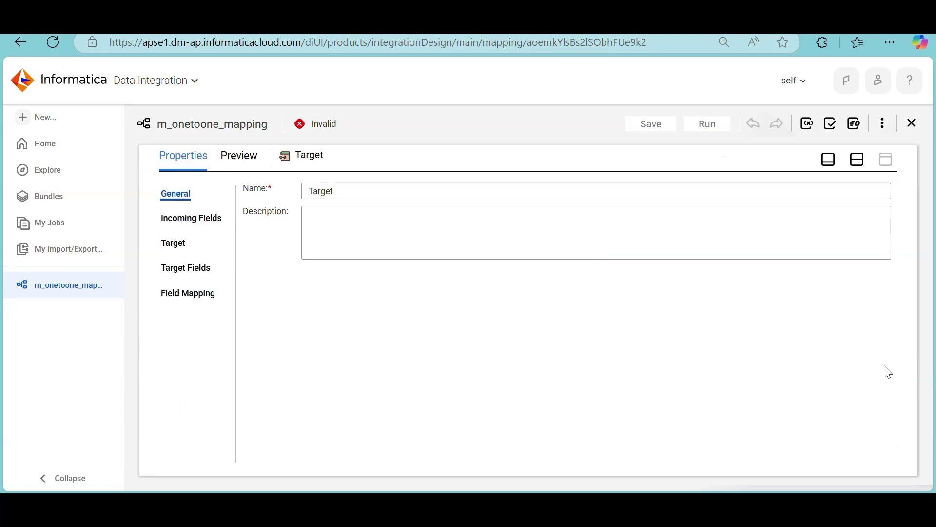
pyautogui.click(180, 243)
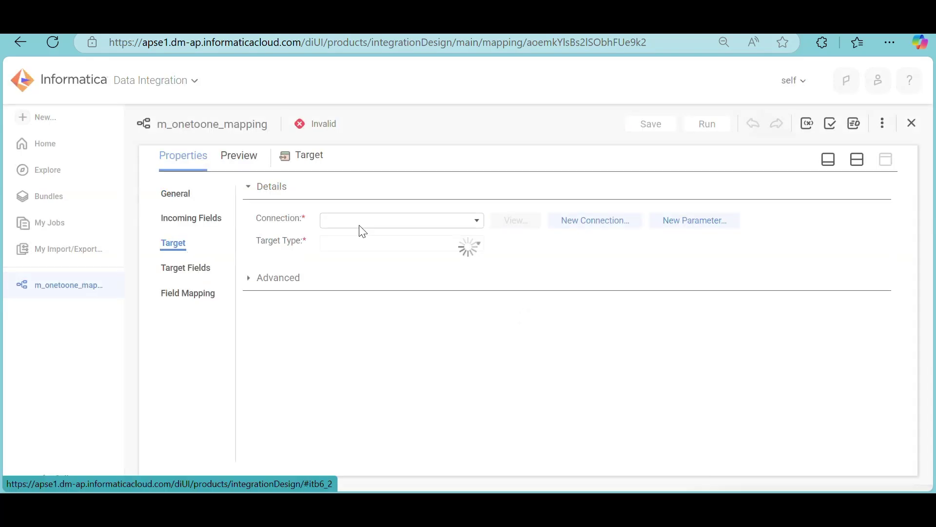
pyautogui.click(414, 223)
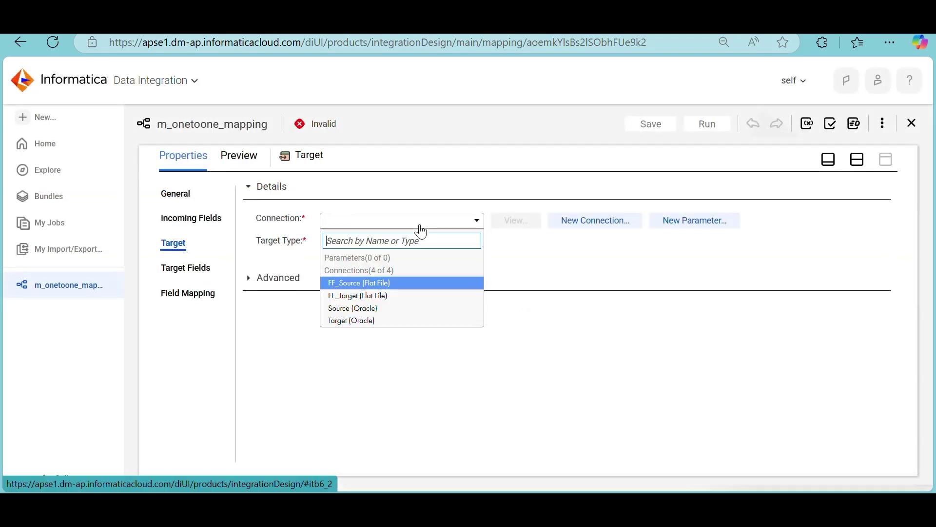
pyautogui.click(382, 321)
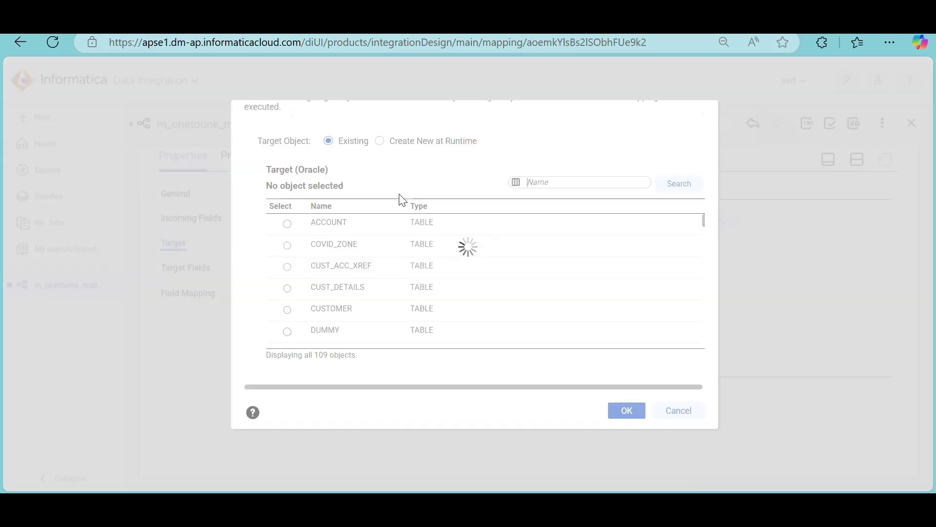
pyautogui.scroll(-10, 408, 323)
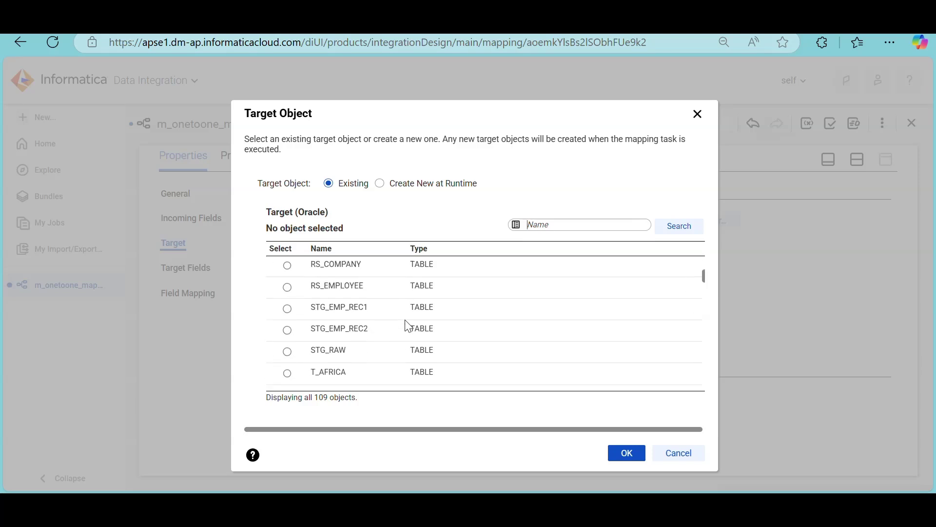
pyautogui.scroll(-7, 407, 324)
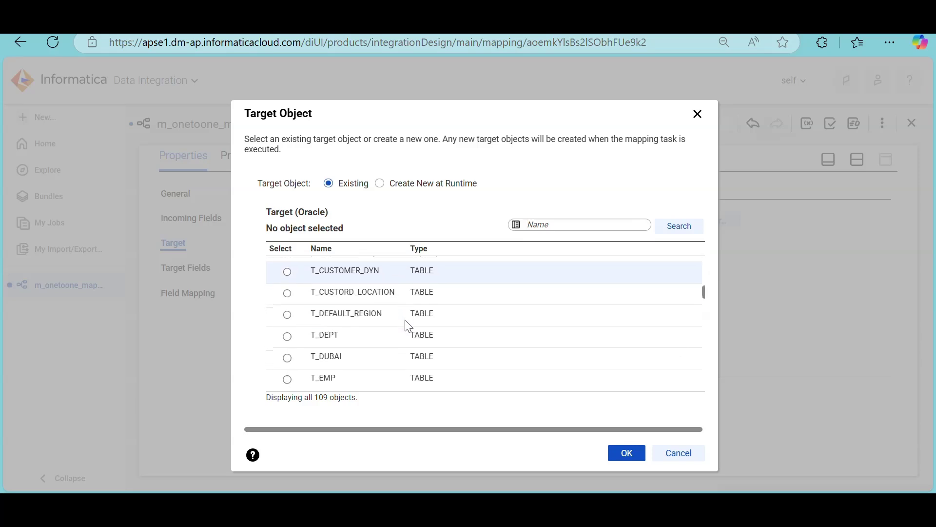
pyautogui.scroll(-3, 409, 326)
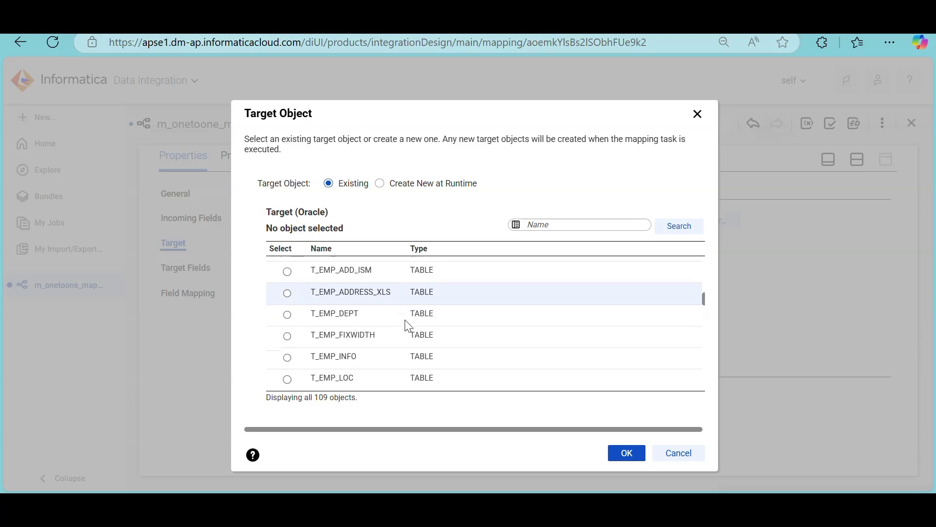
pyautogui.scroll(-3, 408, 326)
pyautogui.click(377, 301)
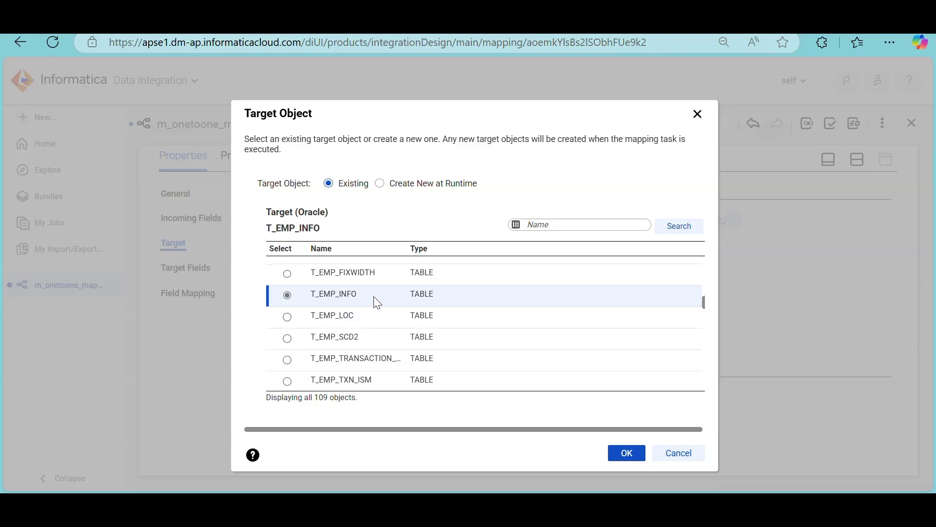
pyautogui.click(624, 454)
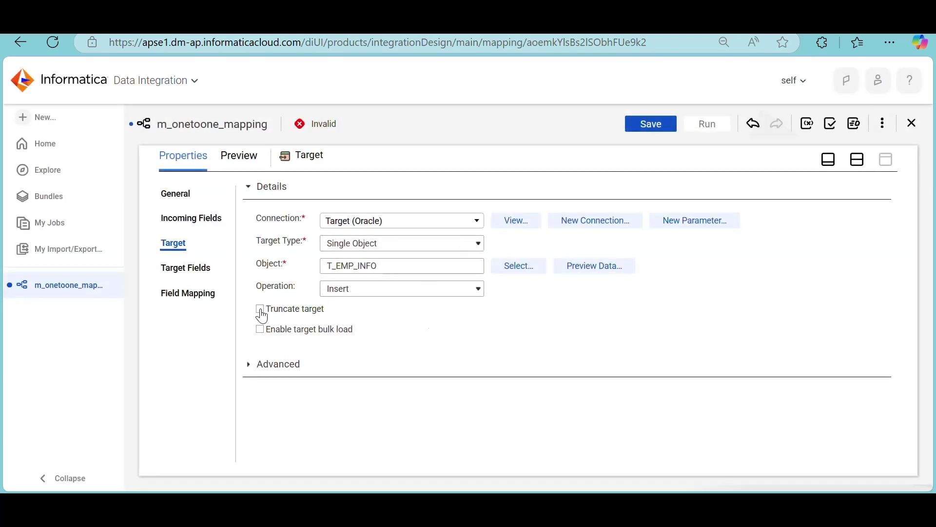
# Step: Check the target fields and automap the incoming fields to them using Smart Map
pyautogui.click(192, 270)
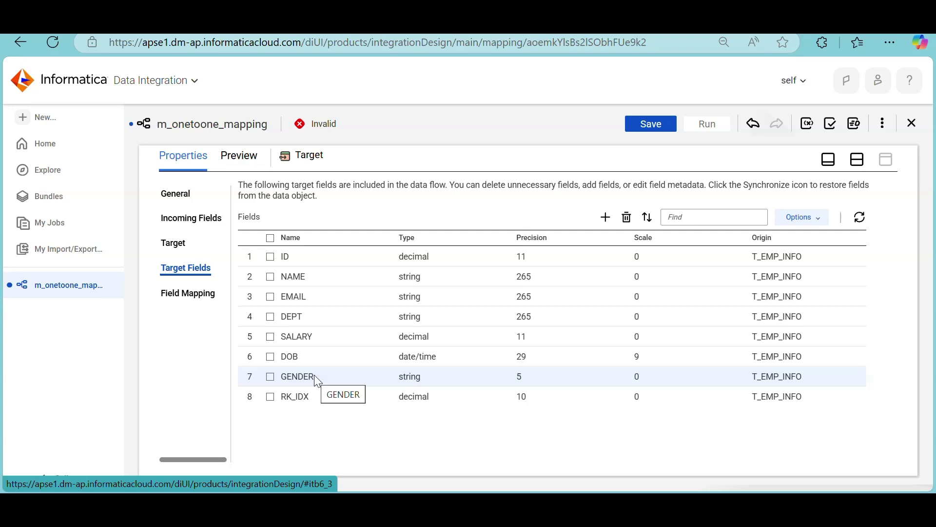
pyautogui.click(187, 295)
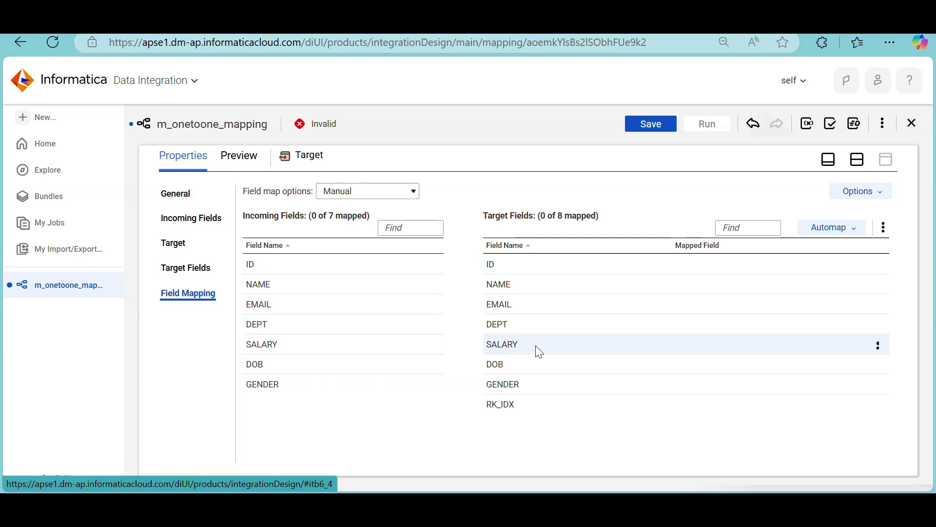
pyautogui.click(821, 228)
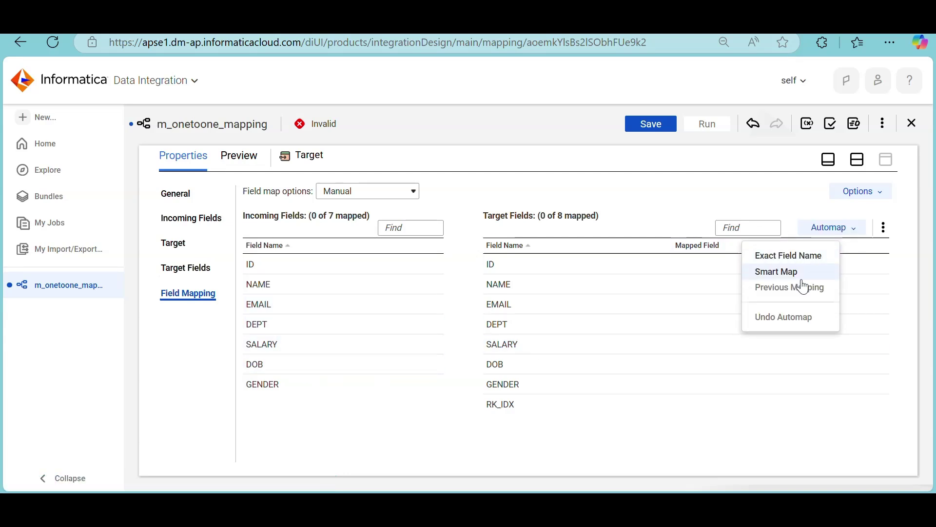
pyautogui.moveTo(798, 281); pyautogui.dragTo(791, 277)
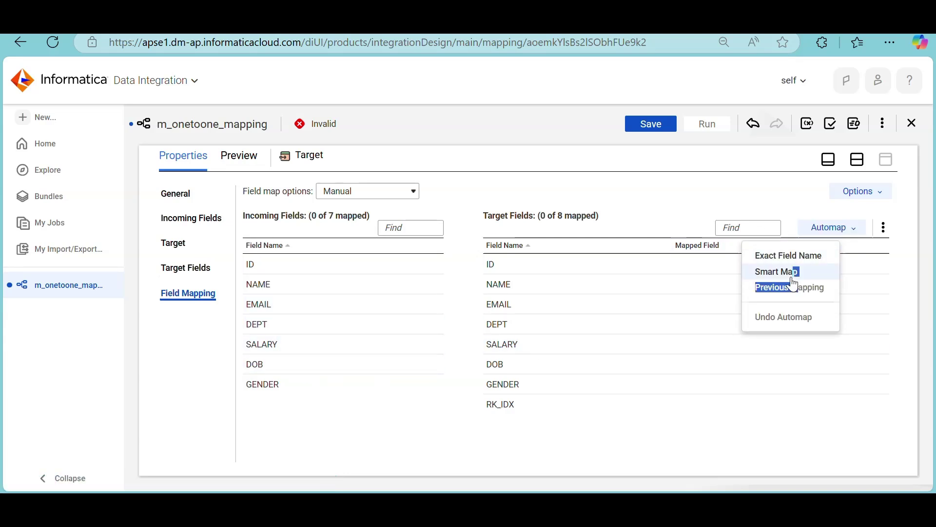
pyautogui.click(858, 235)
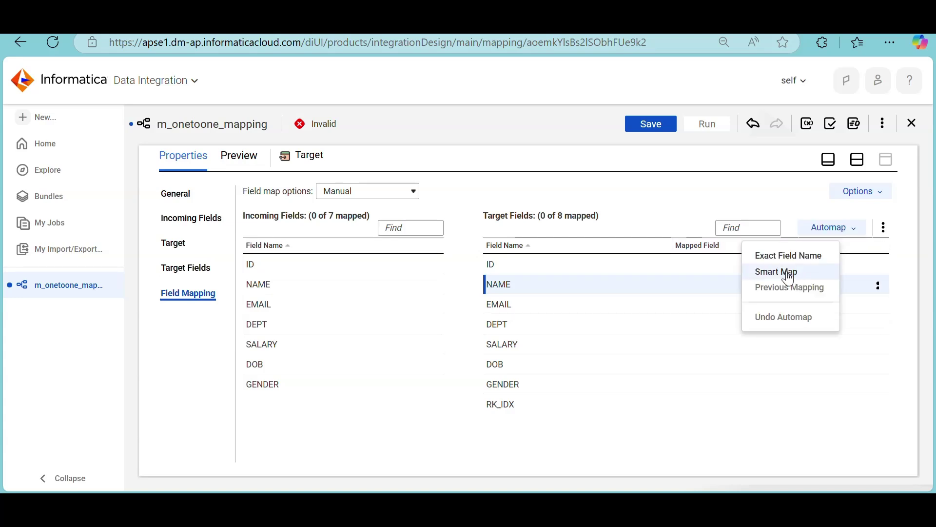
pyautogui.click(787, 271)
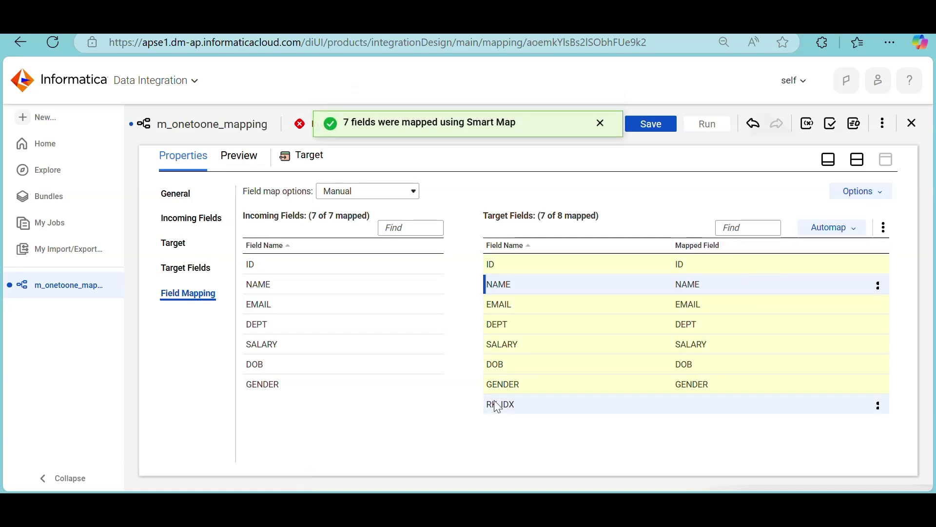
# Step: Restore the design canvas, save the mapping and open its run definition
pyautogui.click(858, 159)
pyautogui.click(664, 125)
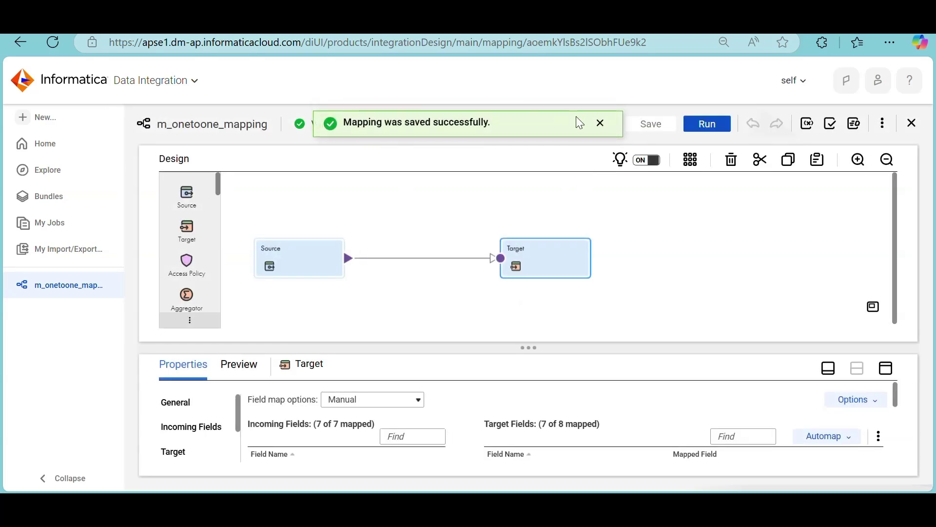
pyautogui.click(599, 125)
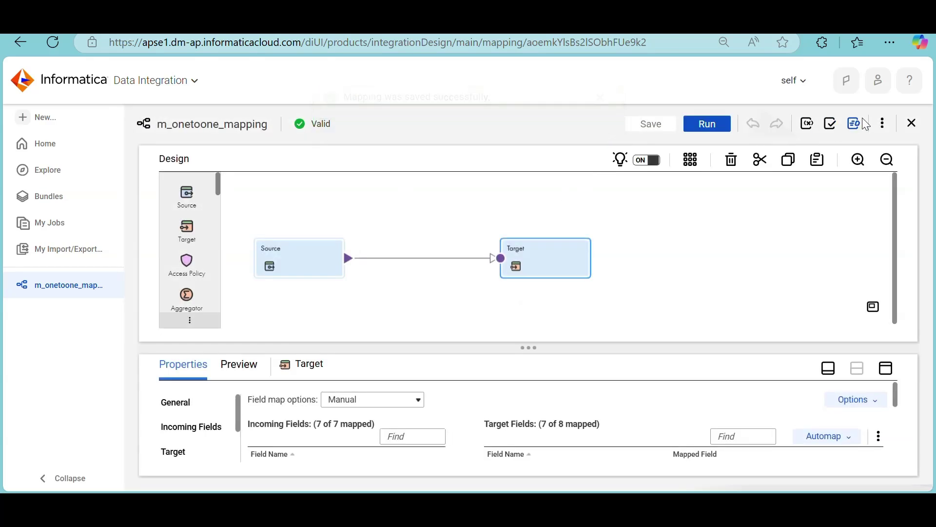
pyautogui.click(715, 121)
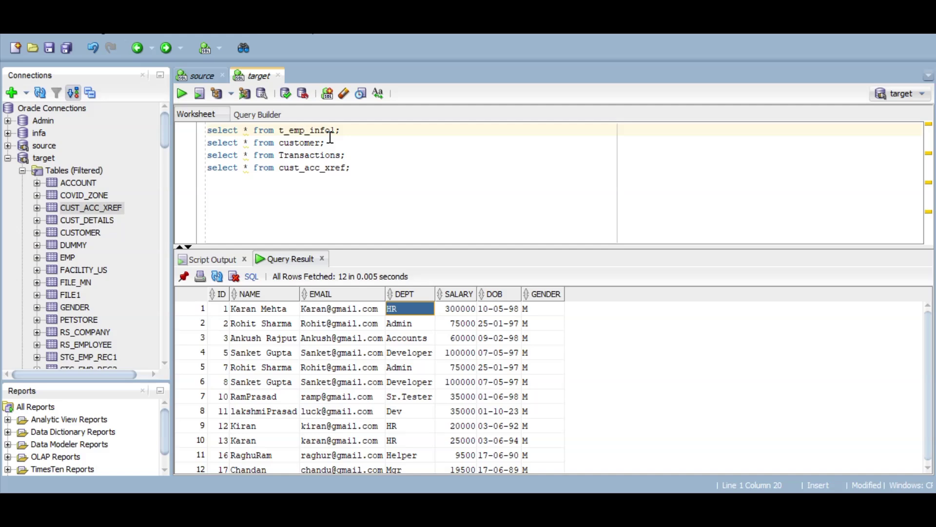
# Step: In SQL Developer's target worksheet, query t_emp_info1, add the statement "truncate table t_emp_info1;" and execute it
pyautogui.click(327, 130)
pyautogui.hotkey('ctrl', 'Return')
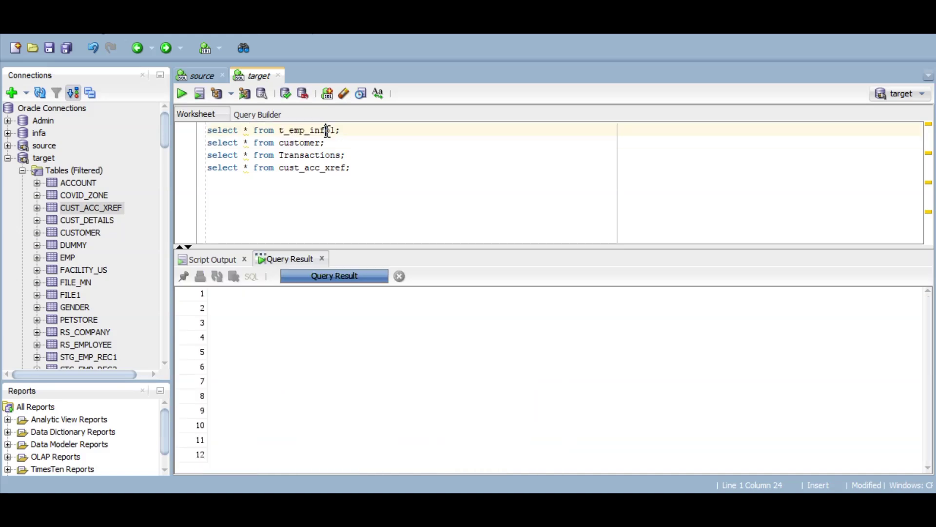
pyautogui.press('Return')
pyautogui.press('Return')
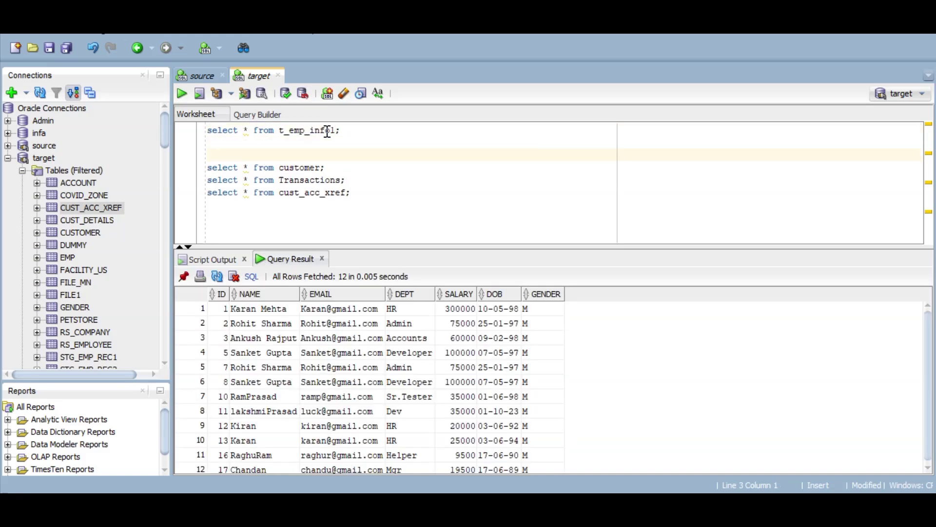
pyautogui.press('Up')
pyautogui.write('tru')
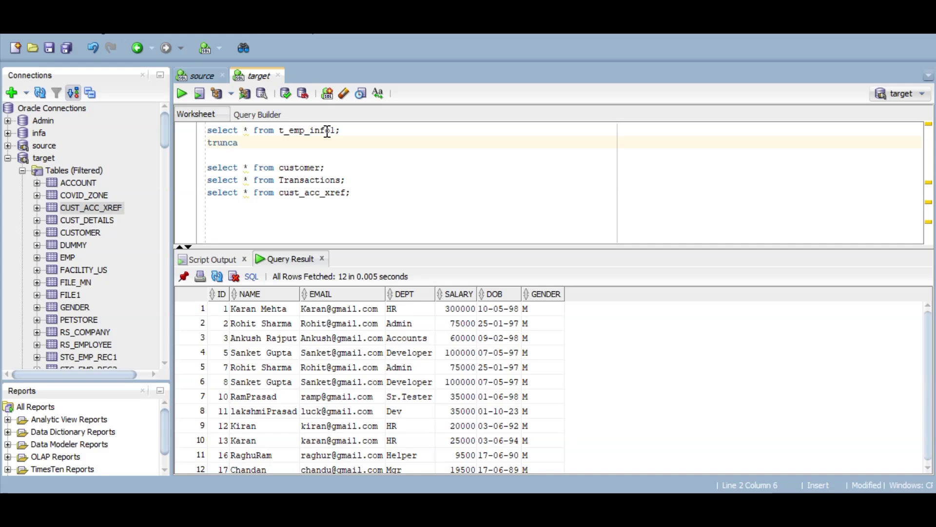
pyautogui.write('ncate table')
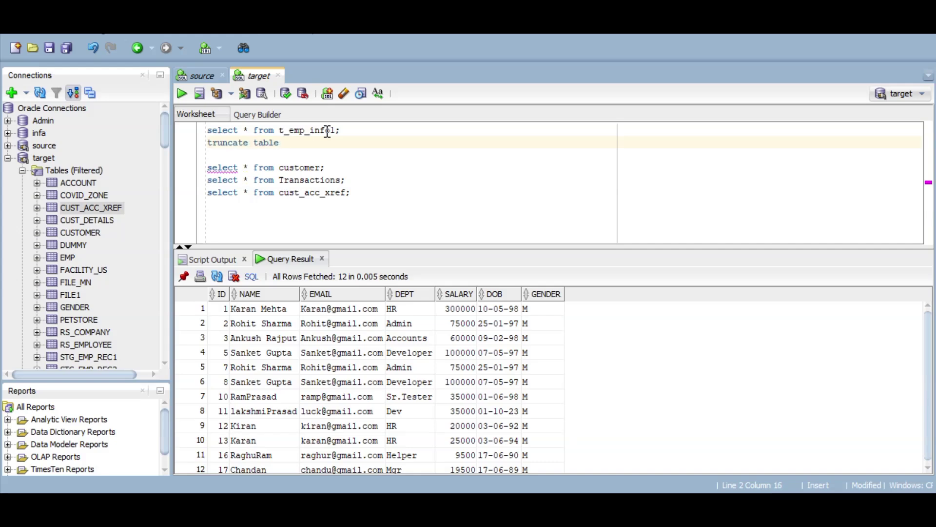
pyautogui.doubleClick(328, 130)
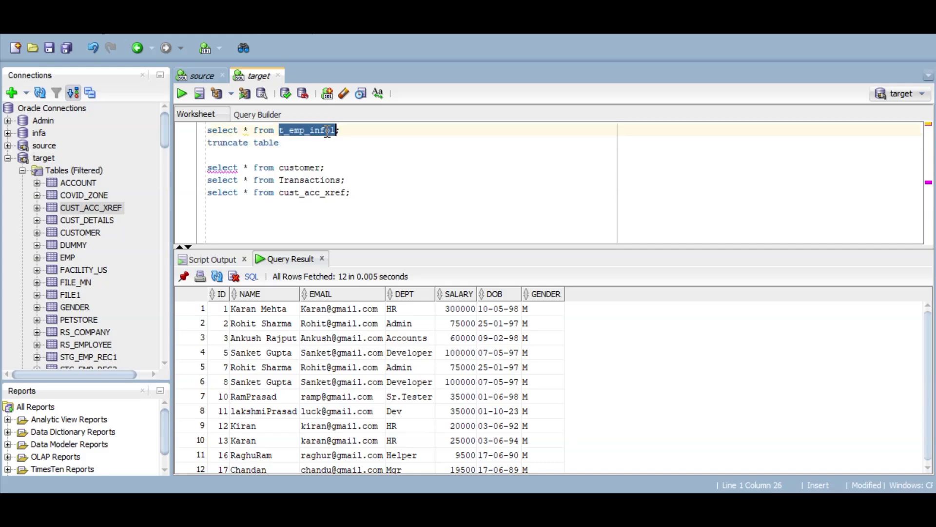
pyautogui.click(296, 143)
pyautogui.write('t_emp_infol')
pyautogui.write(';')
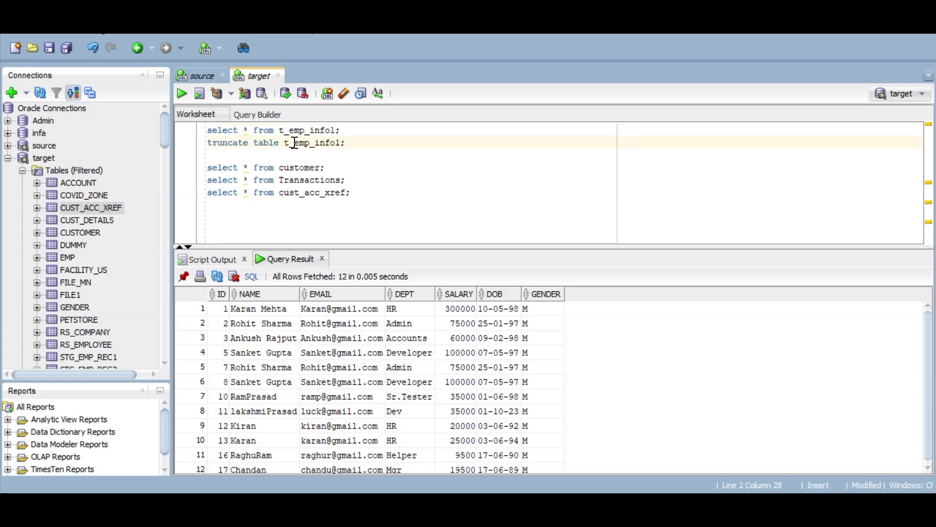
pyautogui.hotkey('ctrl', 'Return')
# Step: Rerun the select on t_emp_info1, and replace the truncate statement in the worksheet with blank lines
pyautogui.press('Up')
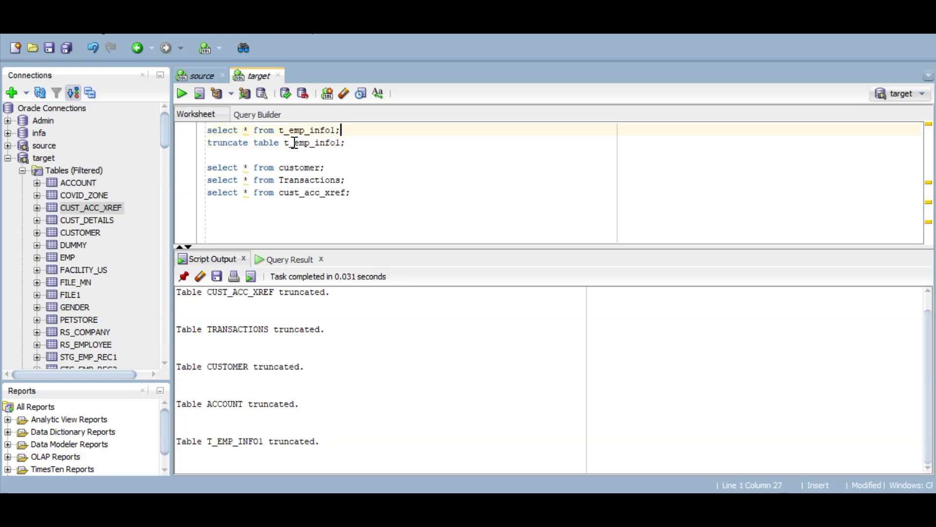
pyautogui.hotkey('ctrl', 'Return')
pyautogui.press('Right')
pyautogui.hotkey('shift', 'Down')
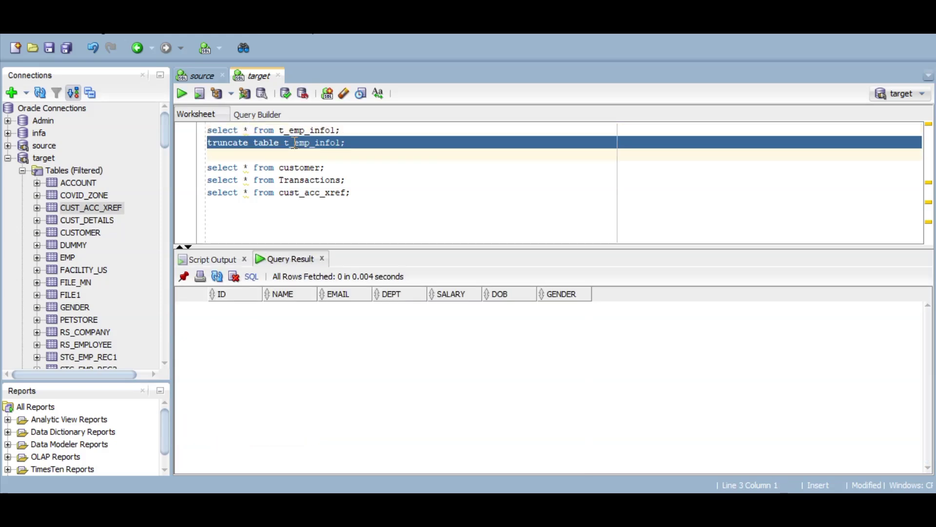
pyautogui.press('Delete')
pyautogui.press('Return')
pyautogui.press('Return')
pyautogui.press('Return')
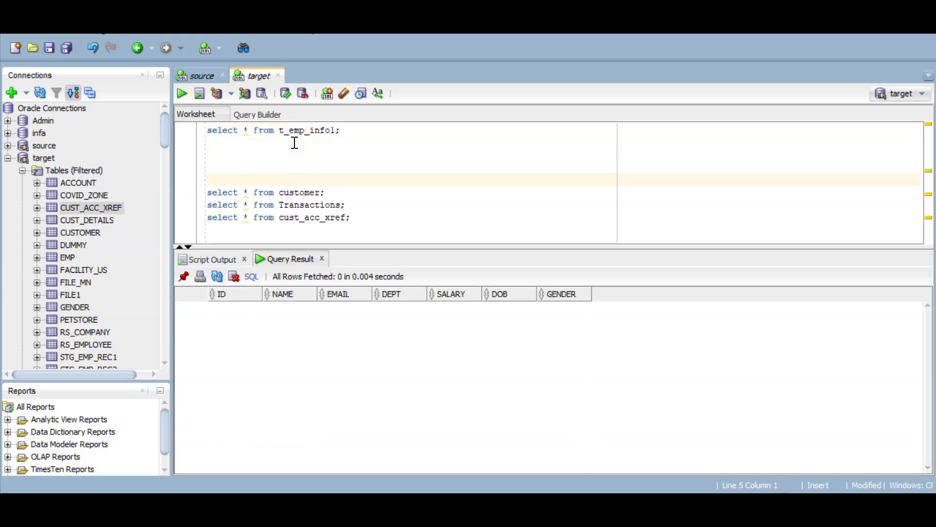
pyautogui.press('Up')
pyautogui.press('Up')
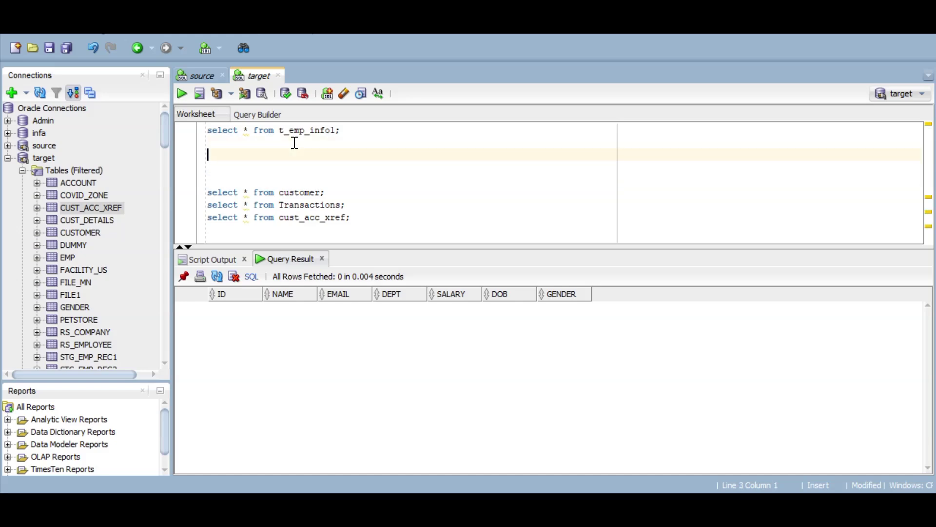
# Step: Switch back to Informatica, run m_onetoone_mapping and open its job in My Jobs
pyautogui.hotkey('alt', 'Tab')
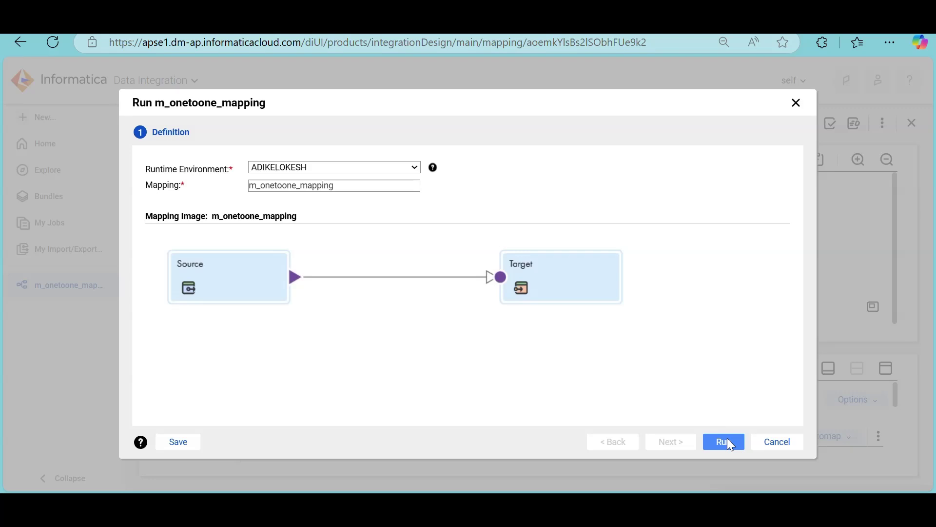
pyautogui.click(731, 444)
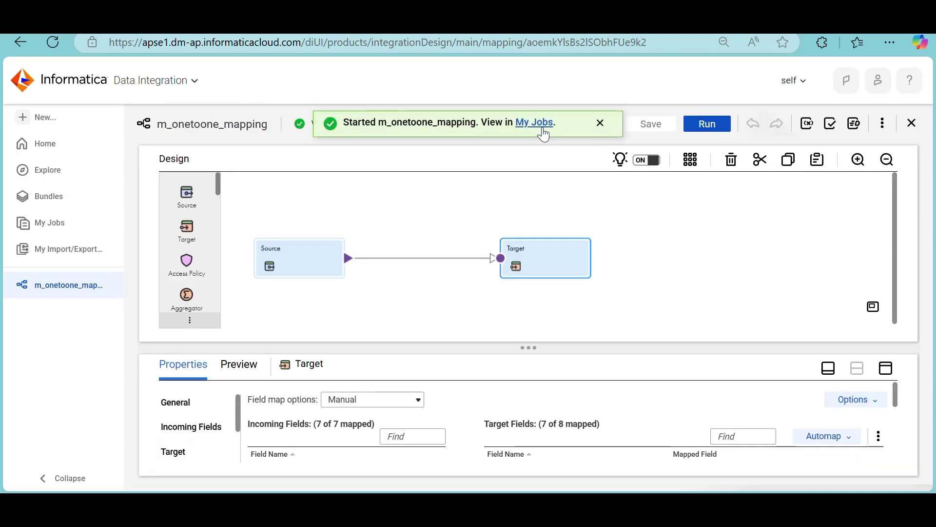
pyautogui.click(541, 127)
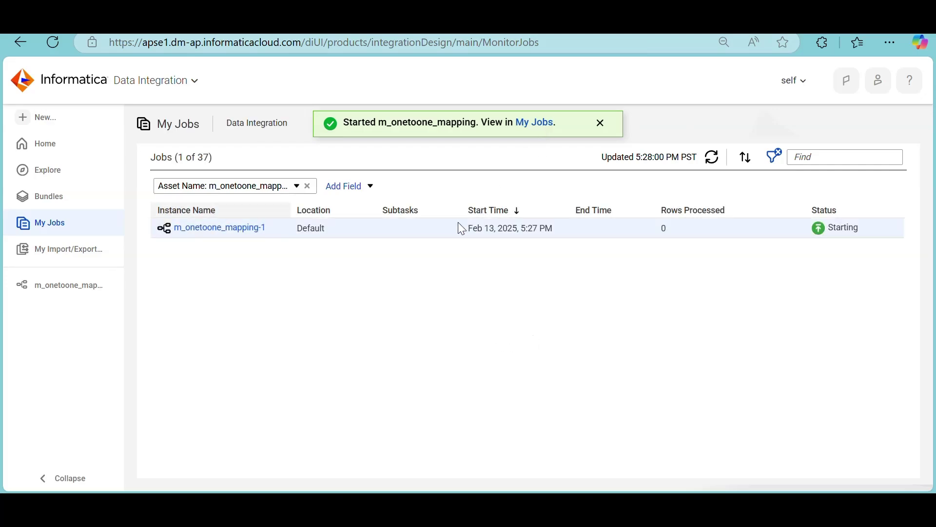
# Step: Switch to SQL Developer, change the first query to "select * from t_emp_info;" and run it
pyautogui.hotkey('alt', 'Tab')
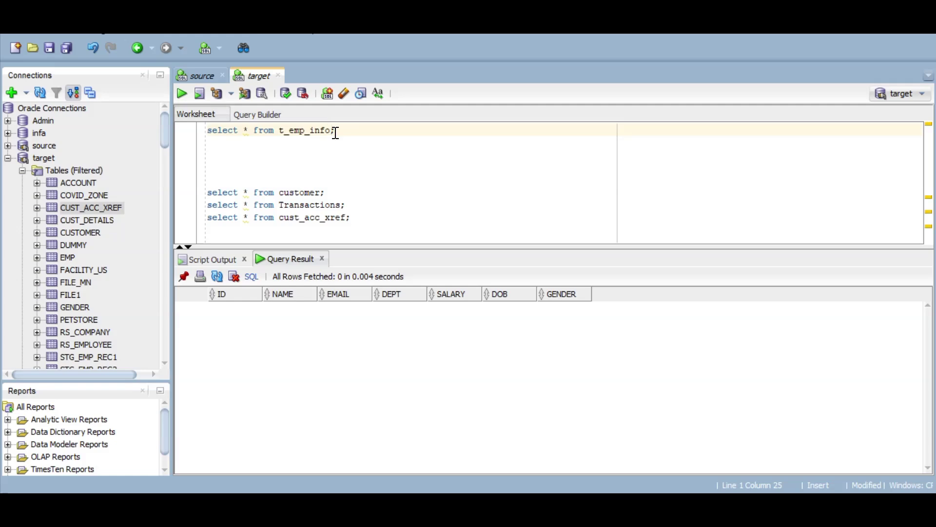
pyautogui.hotkey('ctrl', 'Return')
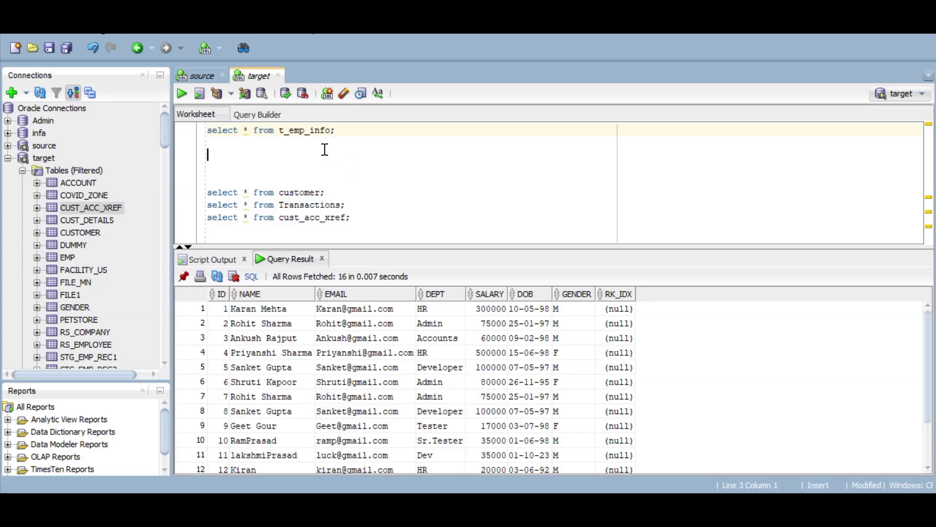
# Step: Return to My Jobs in Informatica and refresh the status of the m_onetoone_mapping job
pyautogui.hotkey('alt', 'Tab')
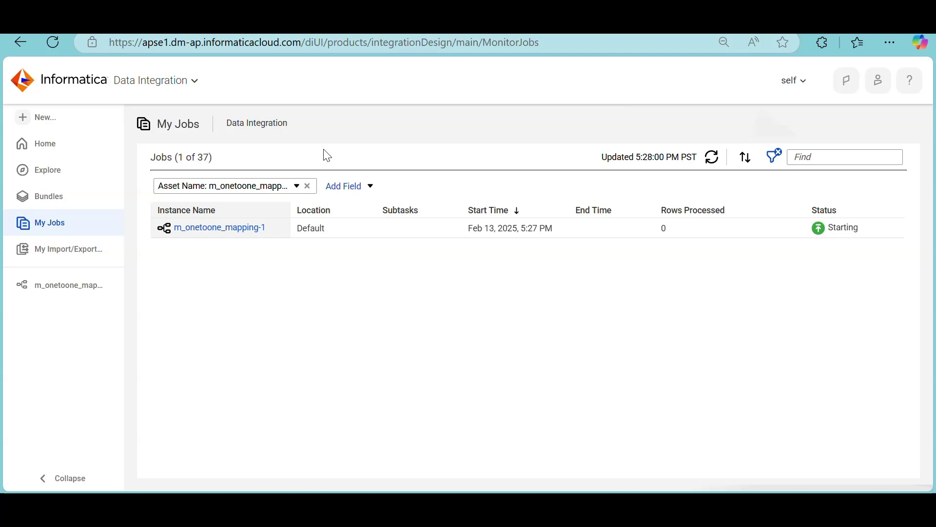
pyautogui.click(712, 160)
pyautogui.click(711, 161)
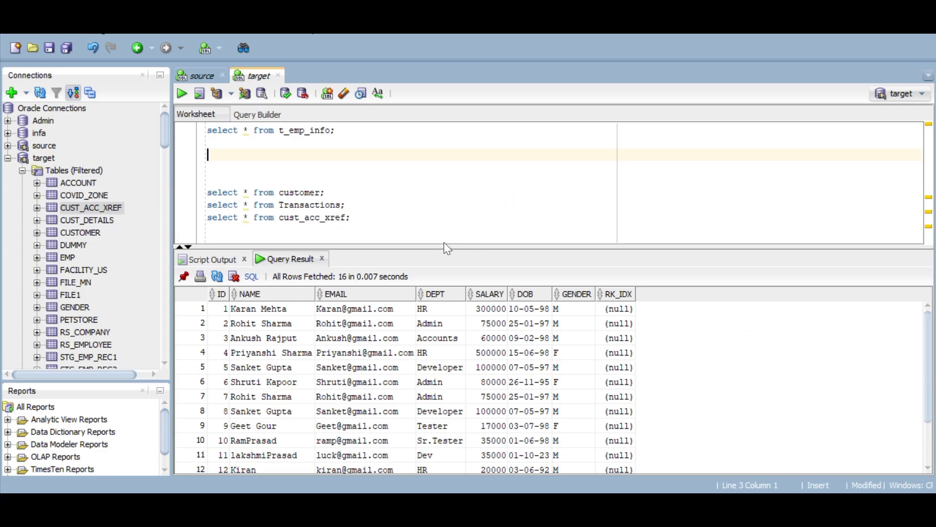
# Step: Look through the previously fetched t_emp_info rows, and rerun the select on t_emp_info
pyautogui.scroll(-2, 336, 328)
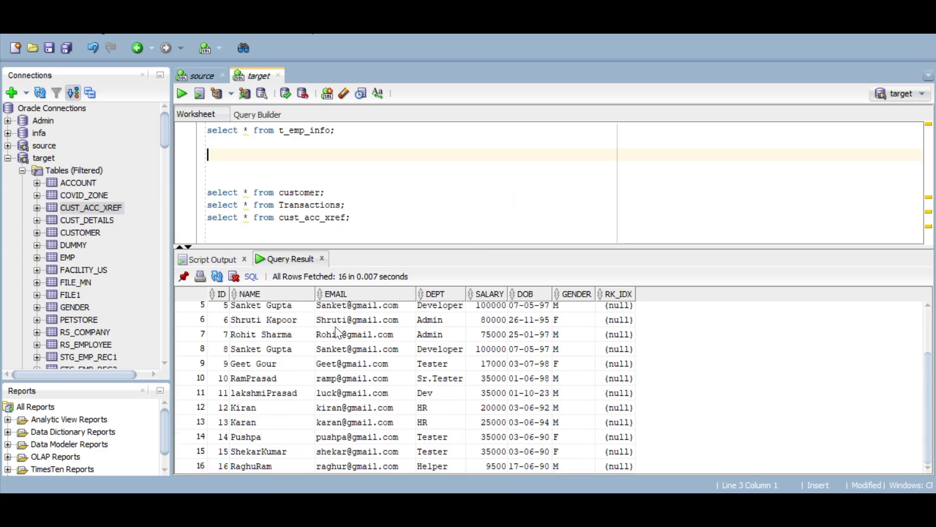
pyautogui.click(198, 467)
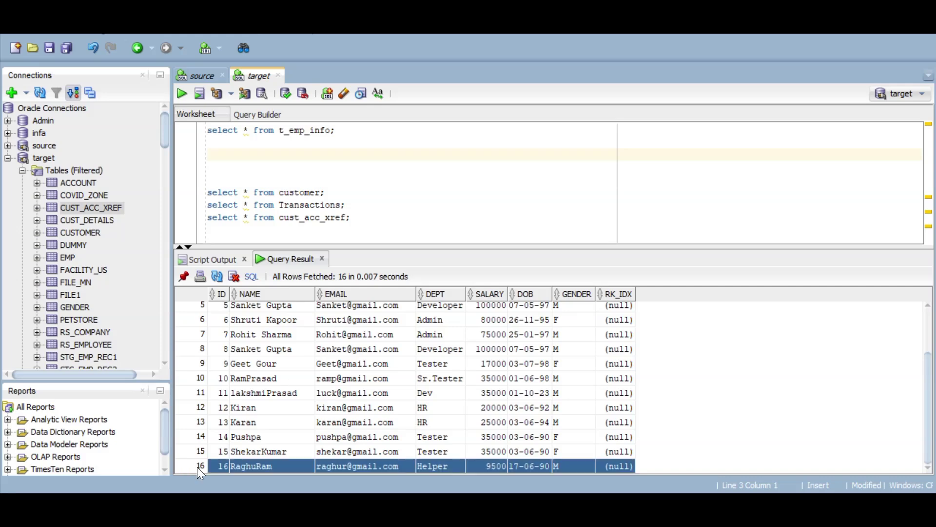
pyautogui.scroll(2, 324, 361)
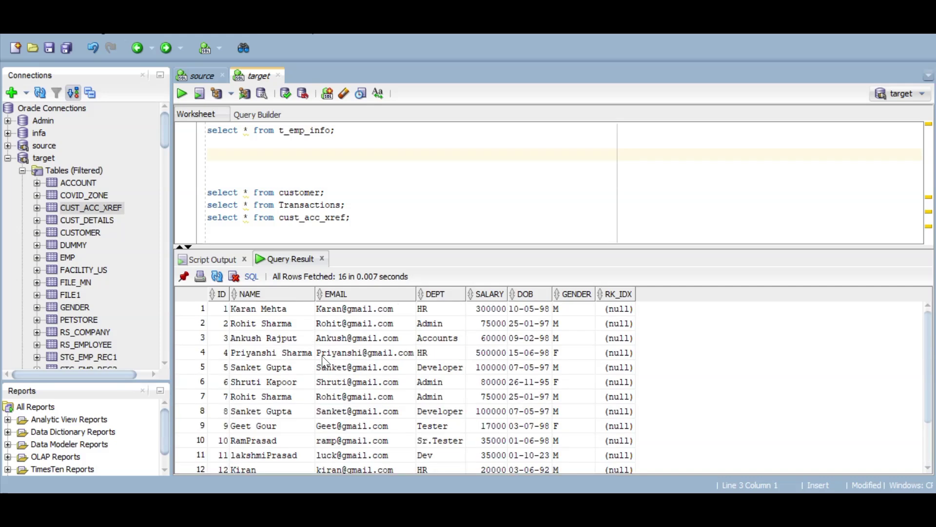
pyautogui.click(315, 129)
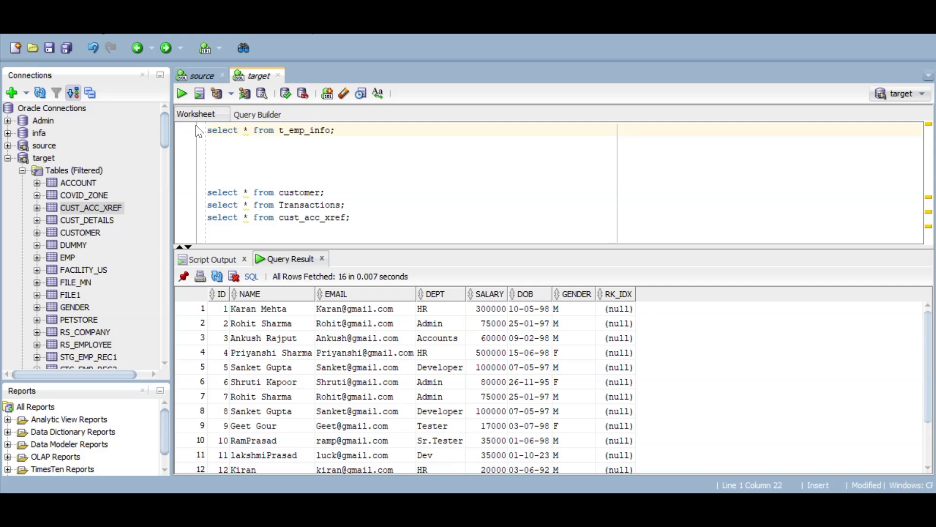
pyautogui.click(182, 93)
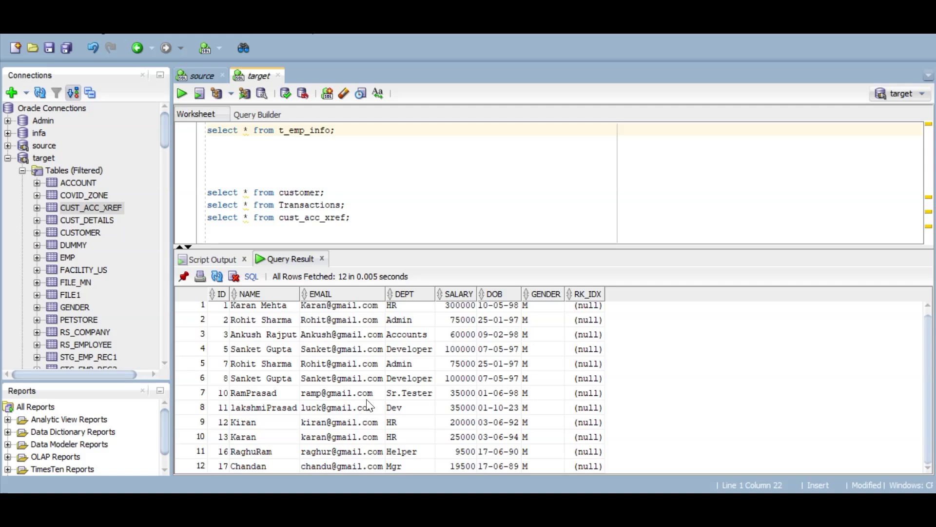
# Step: Enlarge the query result area and check the GENDER values, ID order and loaded rows of t_emp_info
pyautogui.moveTo(461, 246); pyautogui.dragTo(463, 185)
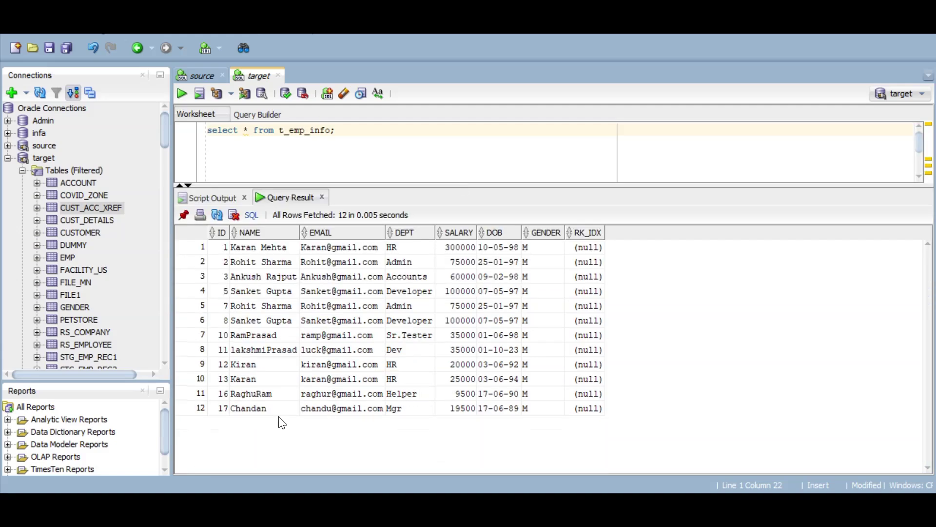
pyautogui.moveTo(550, 249); pyautogui.dragTo(549, 404)
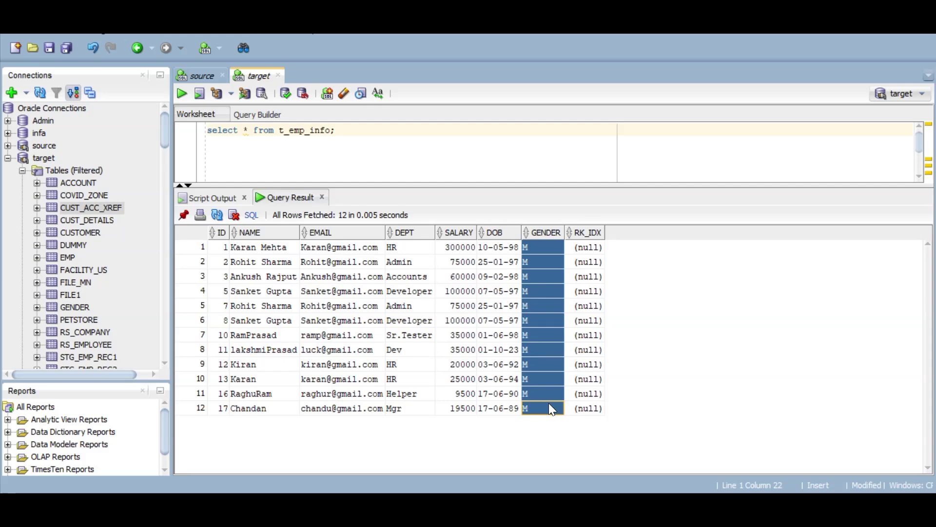
pyautogui.moveTo(540, 183); pyautogui.dragTo(540, 212)
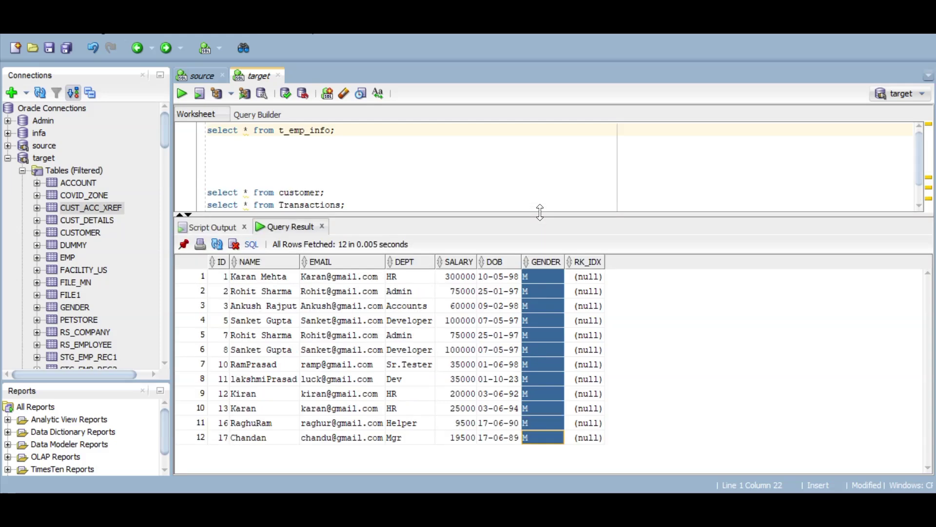
pyautogui.click(224, 276)
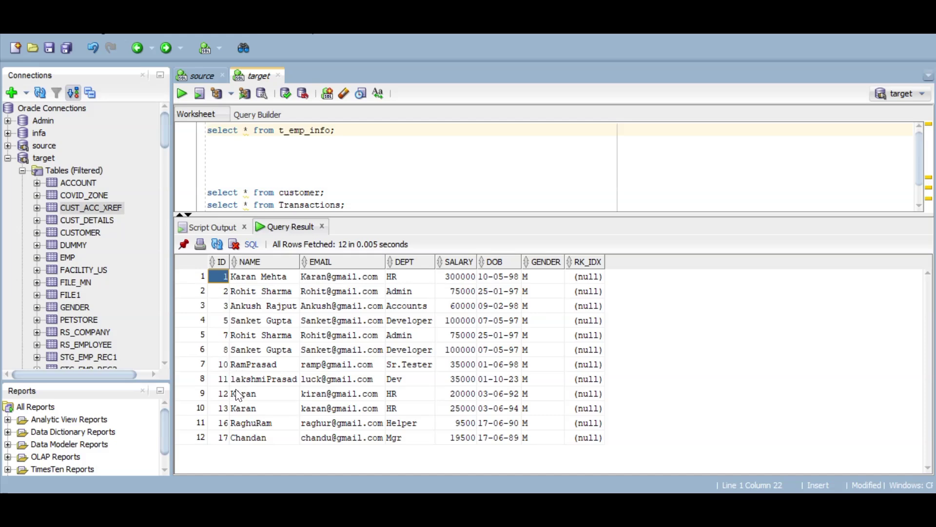
pyautogui.moveTo(222, 437); pyautogui.dragTo(230, 288)
pyautogui.click(273, 288)
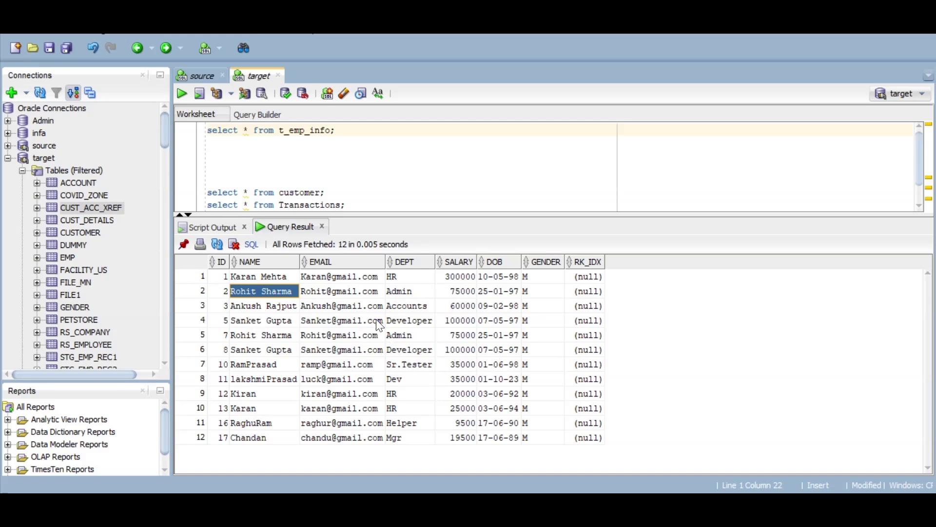
pyautogui.moveTo(218, 280); pyautogui.dragTo(522, 431)
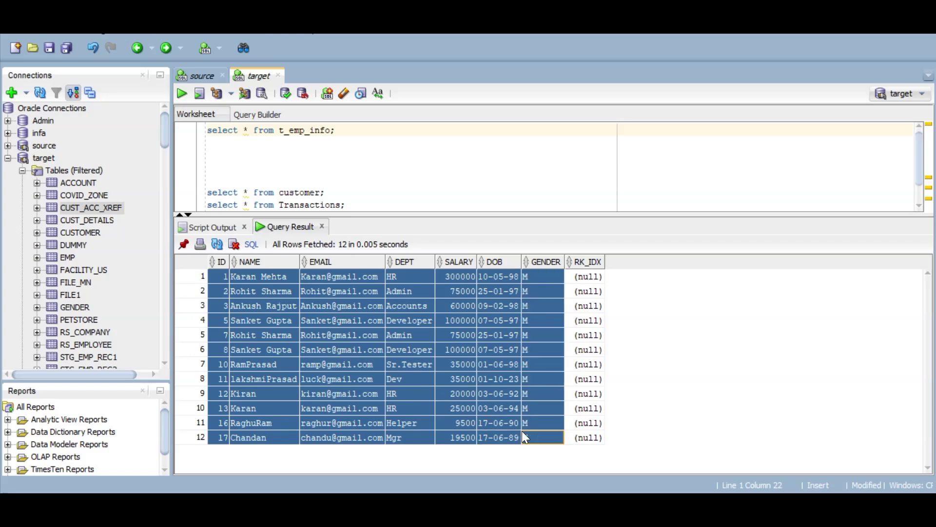
pyautogui.click(419, 364)
# Step: Switch to Informatica, reopen m_onetoone_mapping, and show the Source transformation's query options with its properties maximized
pyautogui.hotkey('alt', 'Tab')
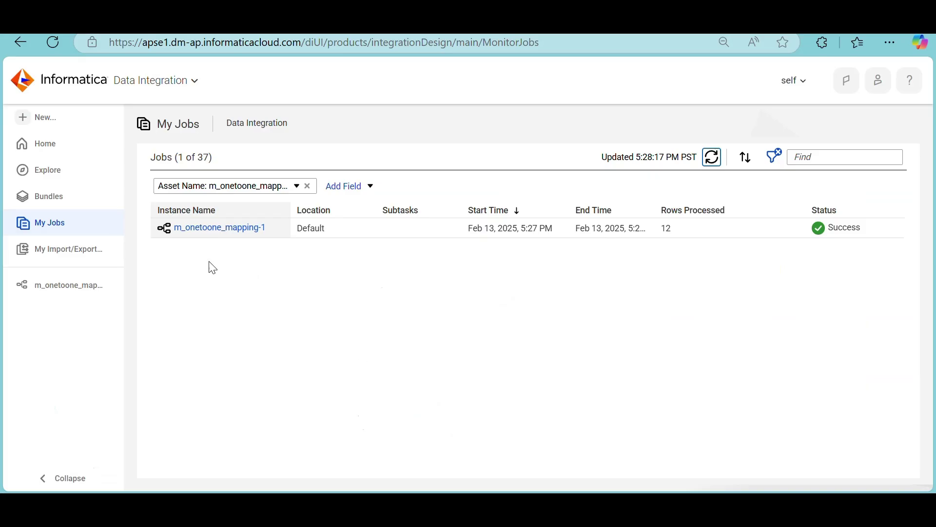
pyautogui.click(61, 286)
pyautogui.click(295, 262)
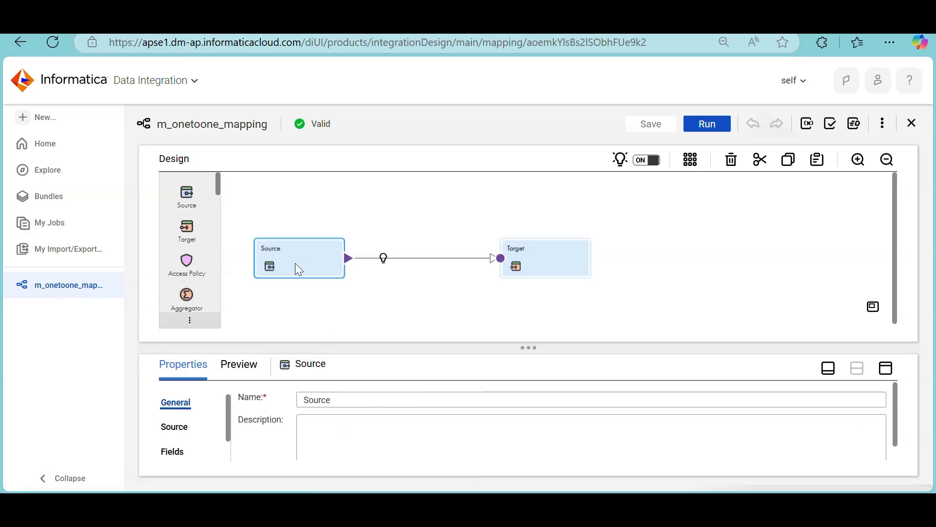
pyautogui.click(885, 373)
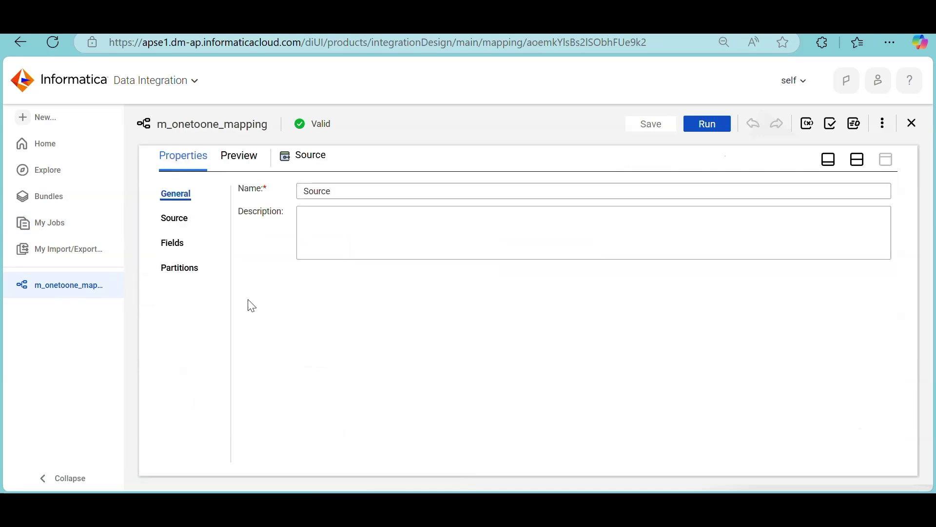
pyautogui.click(180, 219)
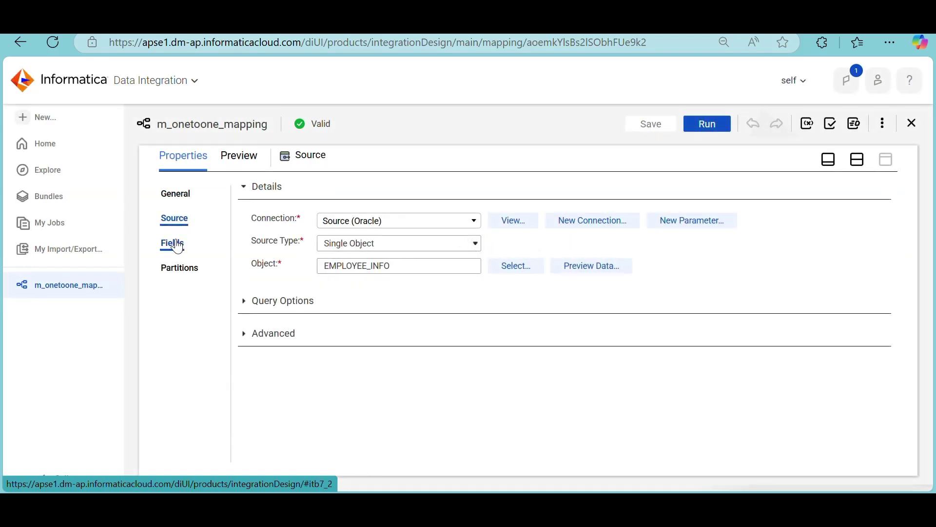
pyautogui.click(244, 310)
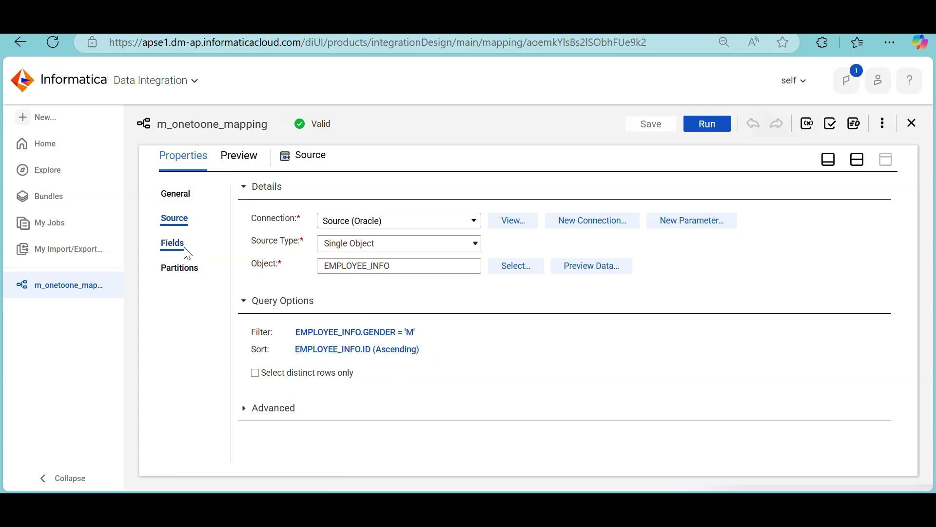
# Step: Examine the available source types and the Sql Override field in the Source's advanced settings
pyautogui.click(450, 247)
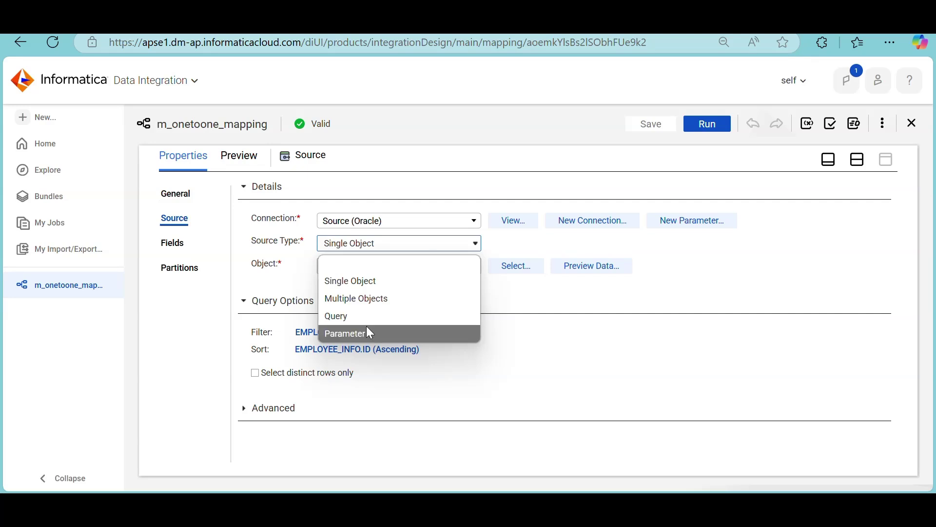
pyautogui.click(597, 336)
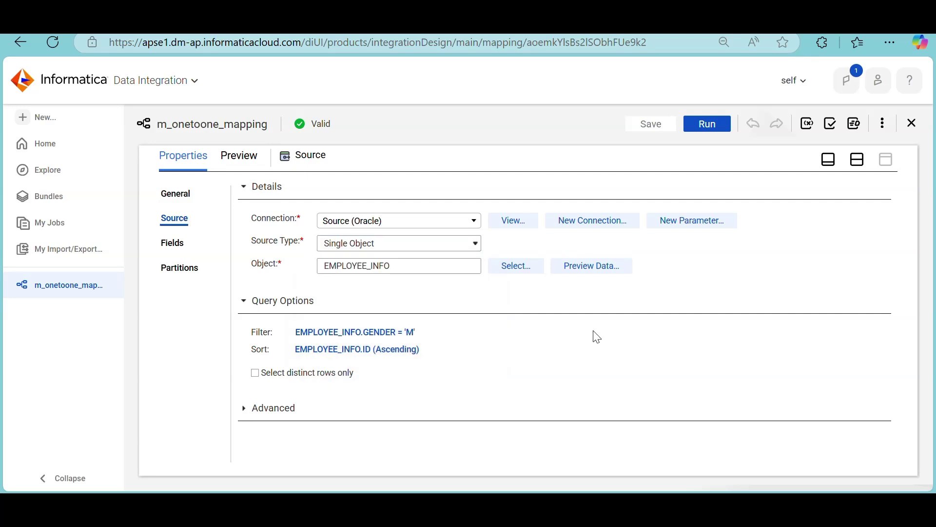
pyautogui.click(243, 413)
pyautogui.scroll(-5, 529, 351)
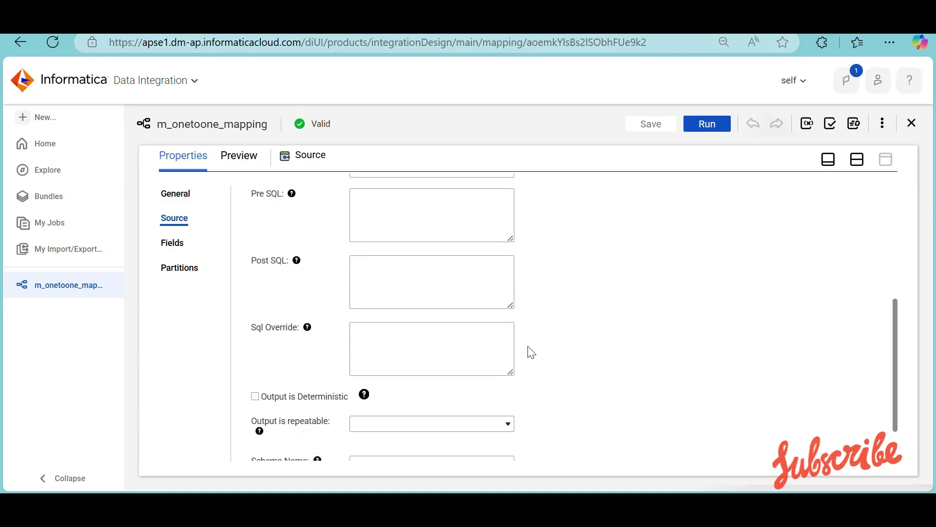
pyautogui.scroll(-1, 532, 352)
pyautogui.click(434, 307)
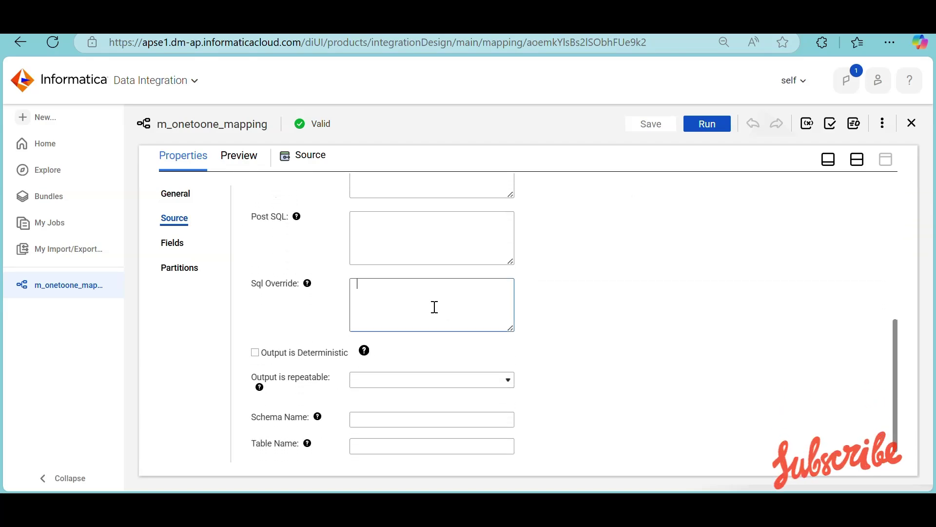
pyautogui.scroll(10, 435, 306)
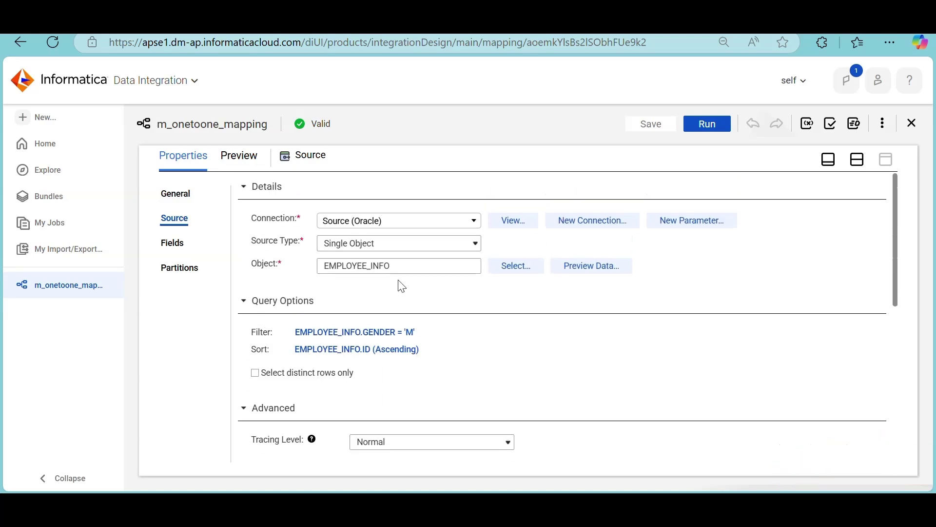
# Step: Change the Source's source type to Query, and view the empty custom query editor without defining a query
pyautogui.click(391, 246)
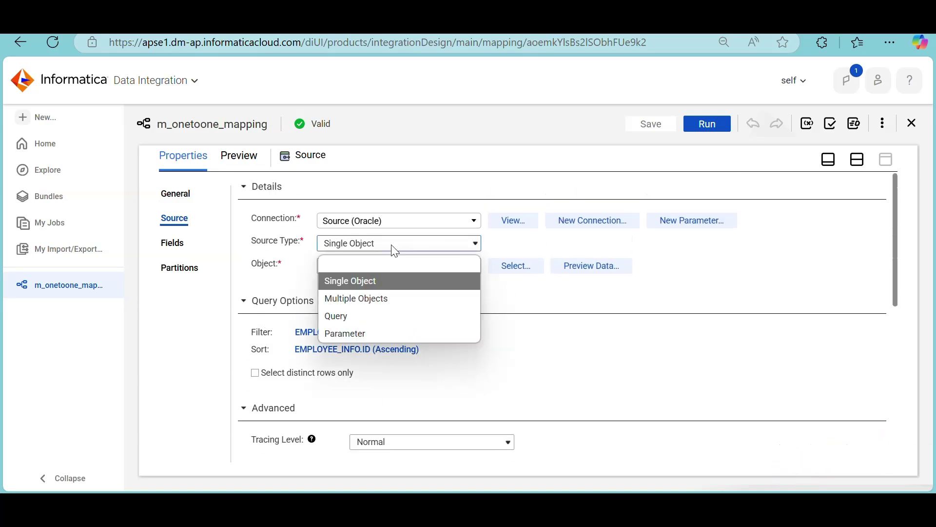
pyautogui.click(356, 317)
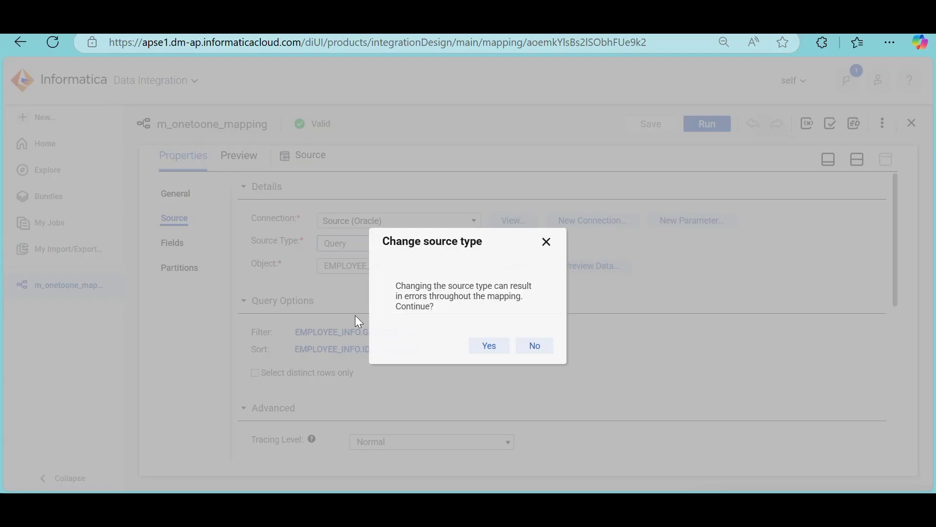
pyautogui.click(489, 346)
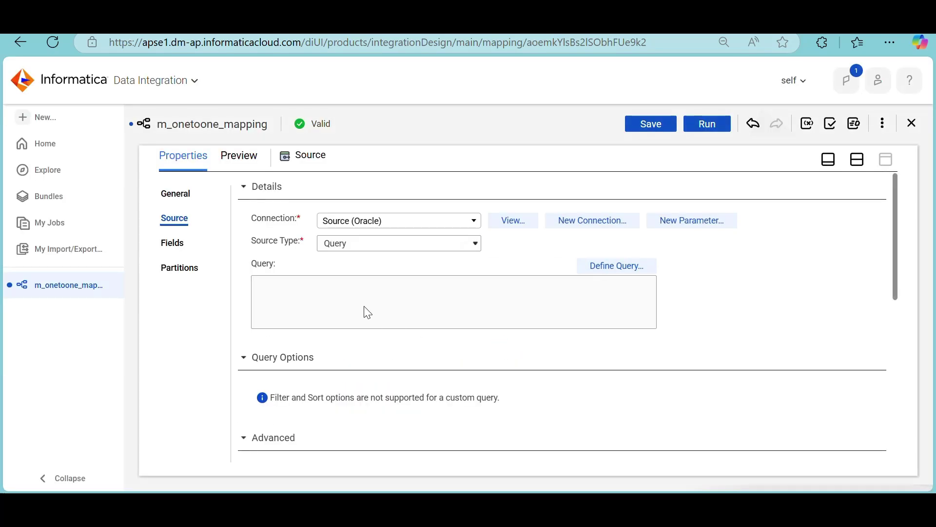
pyautogui.click(621, 269)
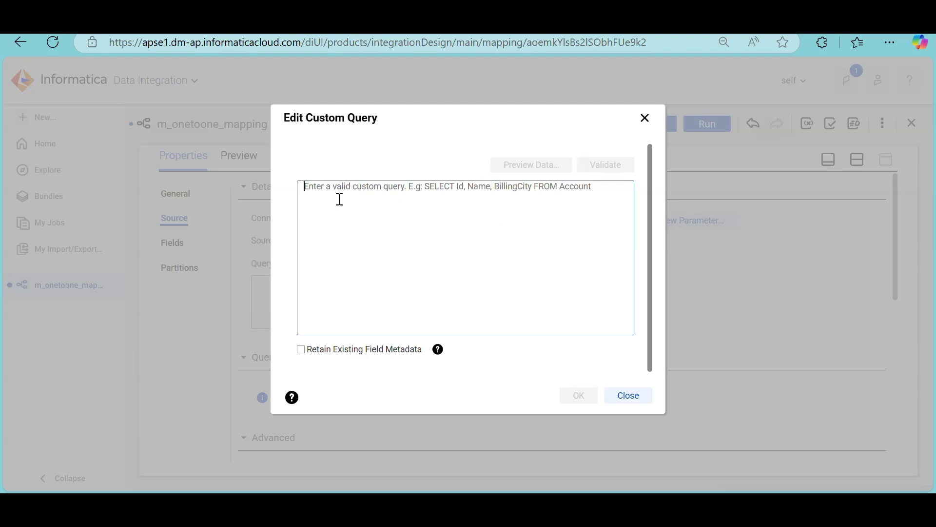
pyautogui.click(645, 119)
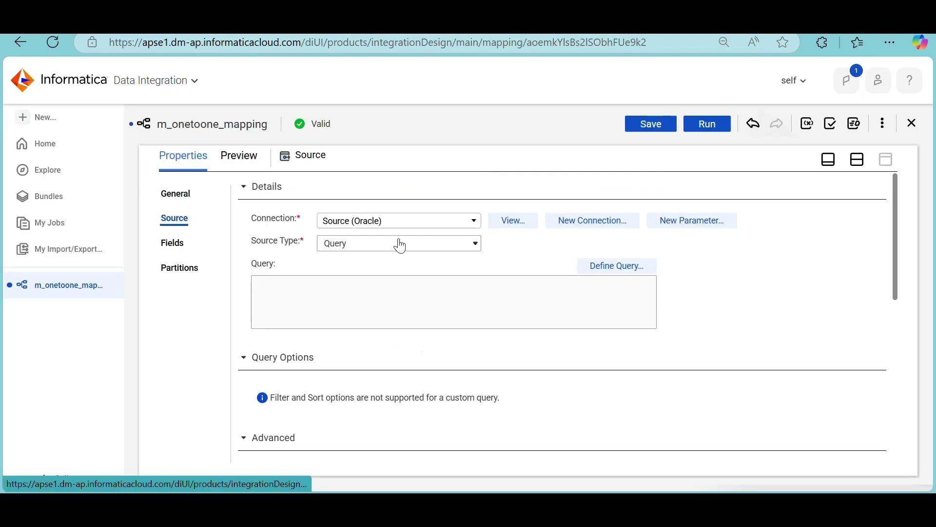
# Step: Compare the Source's Sql Override field in the advanced settings with its custom Query field
pyautogui.scroll(-5, 371, 341)
pyautogui.scroll(-2, 374, 342)
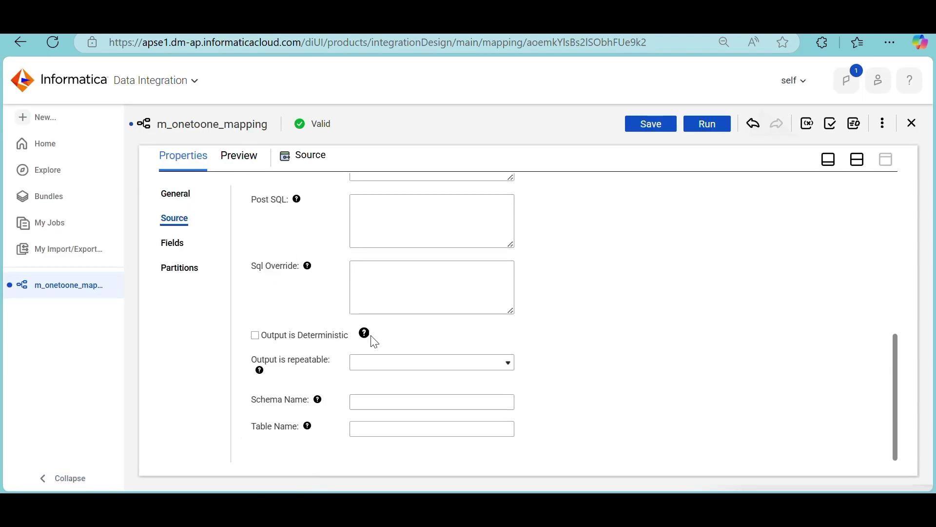
pyautogui.click(404, 277)
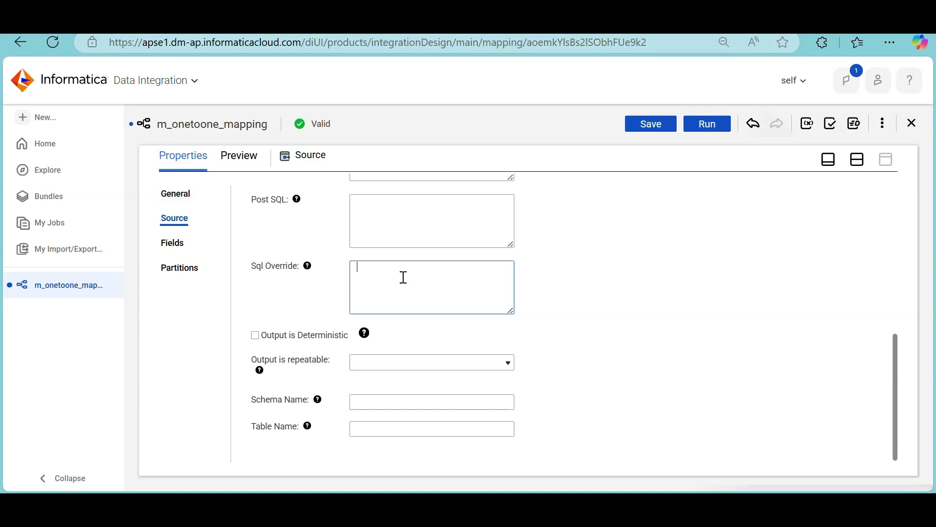
pyautogui.scroll(6, 404, 277)
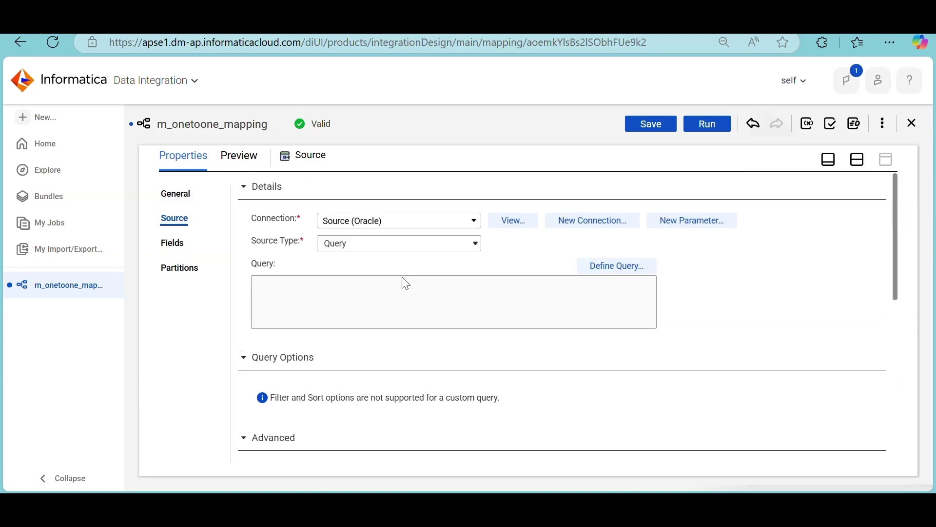
pyautogui.scroll(-6, 405, 283)
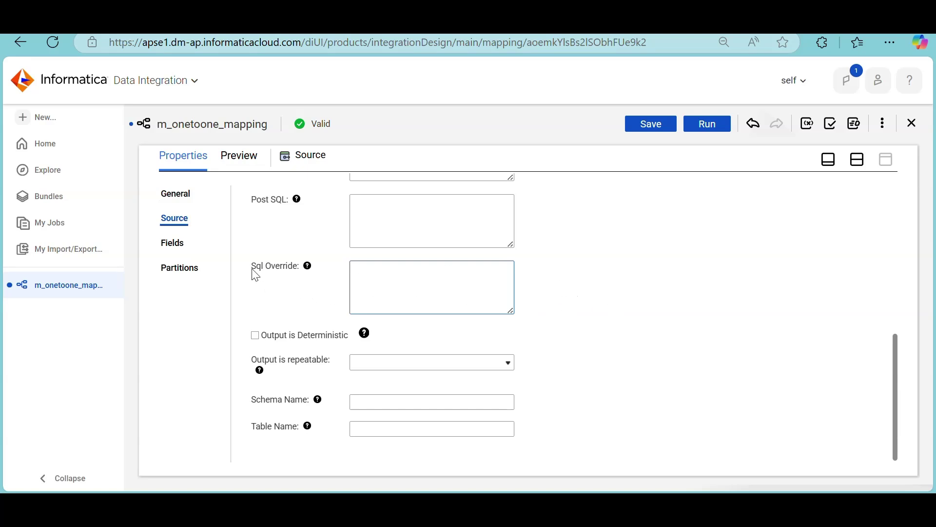
pyautogui.moveTo(251, 268); pyautogui.dragTo(315, 271)
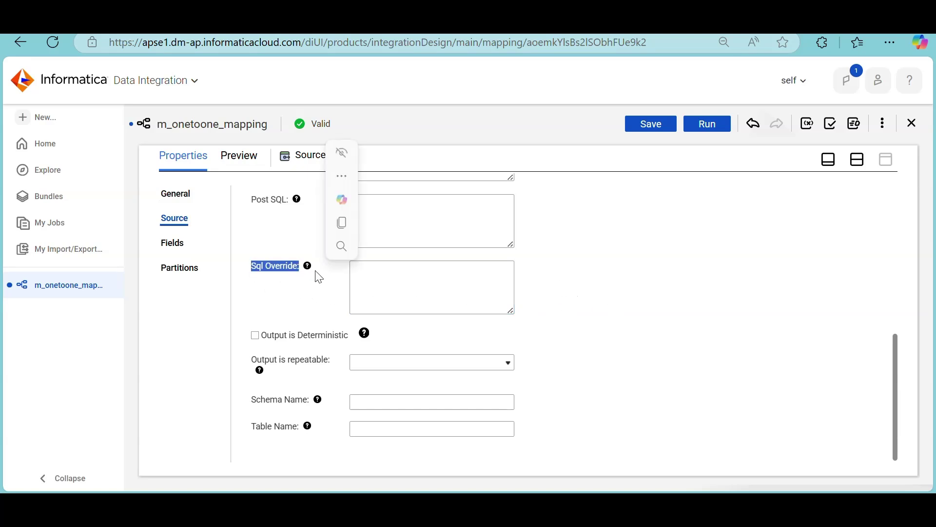
pyautogui.click(282, 291)
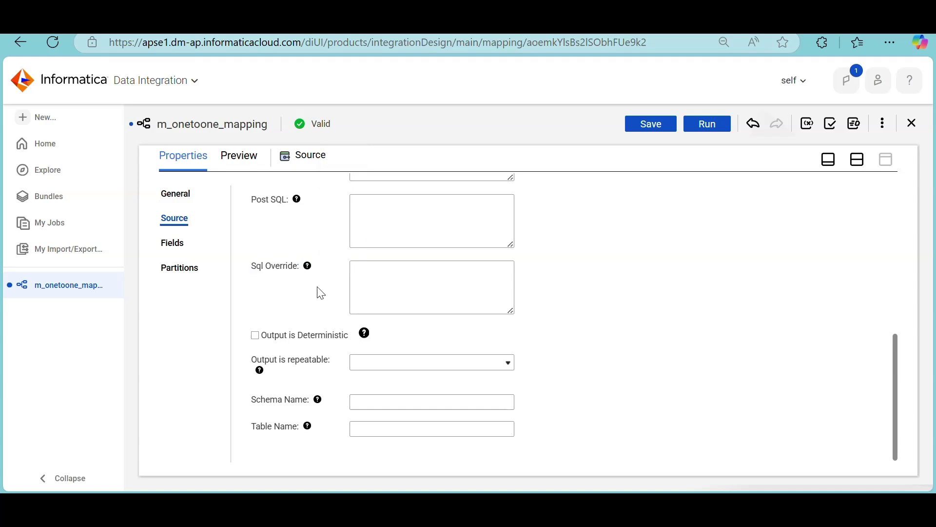
pyautogui.scroll(6, 321, 293)
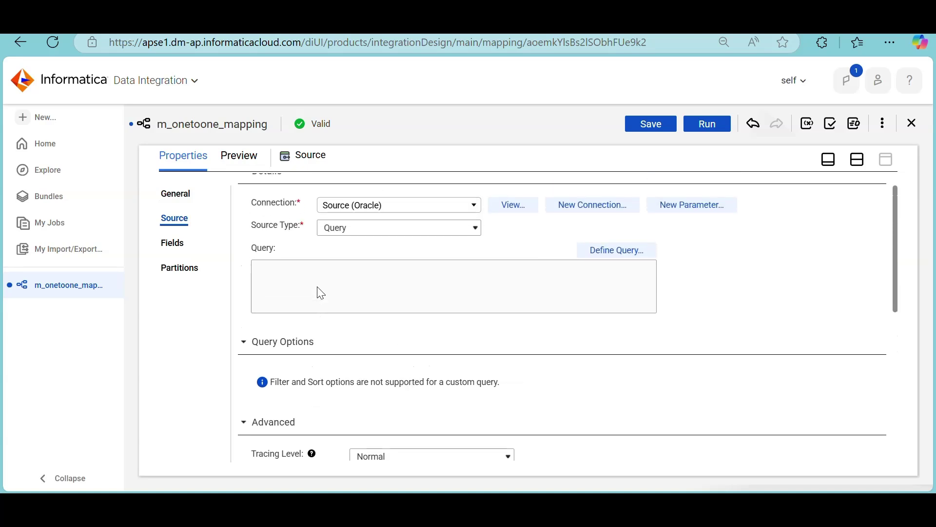
pyautogui.scroll(1, 321, 294)
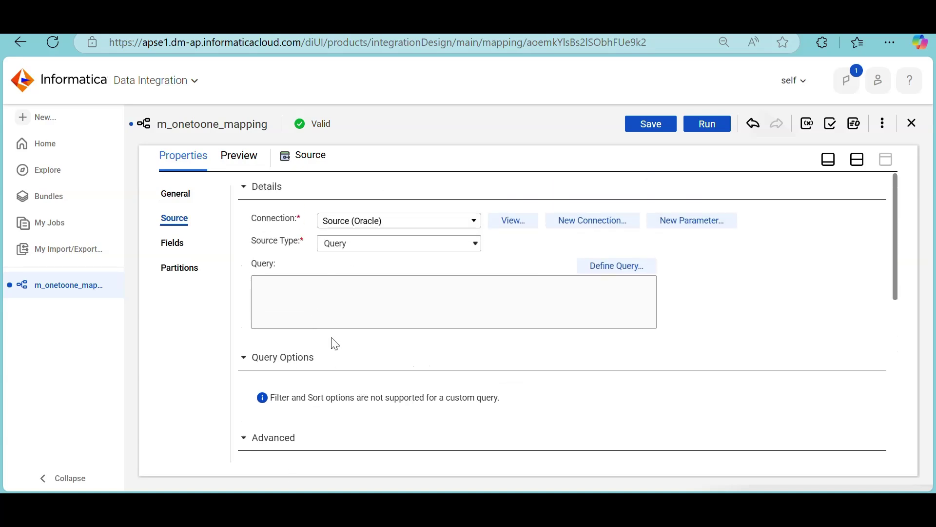
pyautogui.scroll(-6, 334, 343)
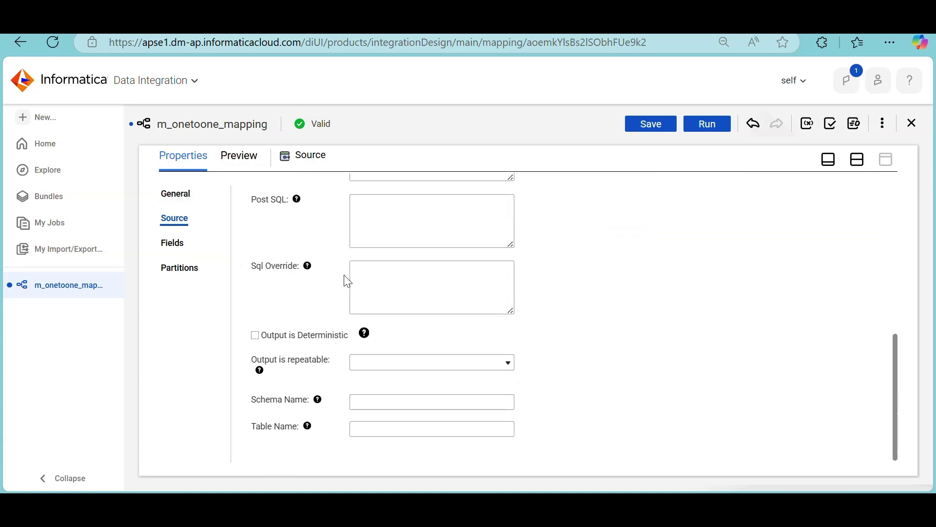
# Step: Compare the Source's custom Query field with the Sql Override field in its advanced settings
pyautogui.scroll(5, 316, 297)
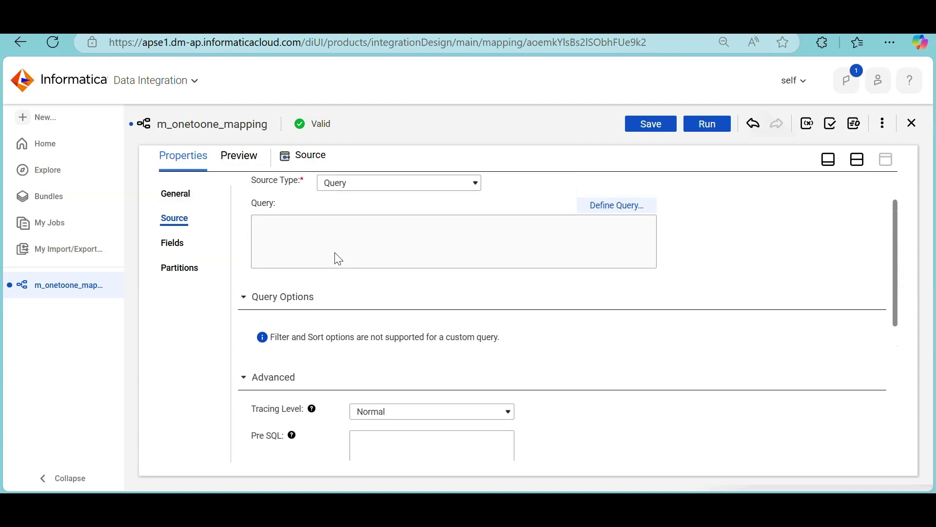
pyautogui.scroll(-1, 337, 291)
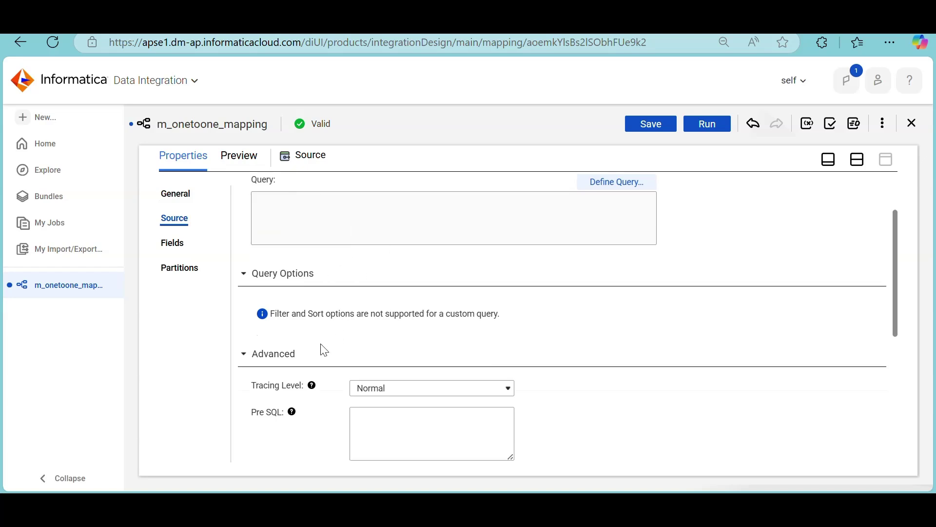
pyautogui.scroll(-5, 322, 349)
pyautogui.scroll(-1, 324, 350)
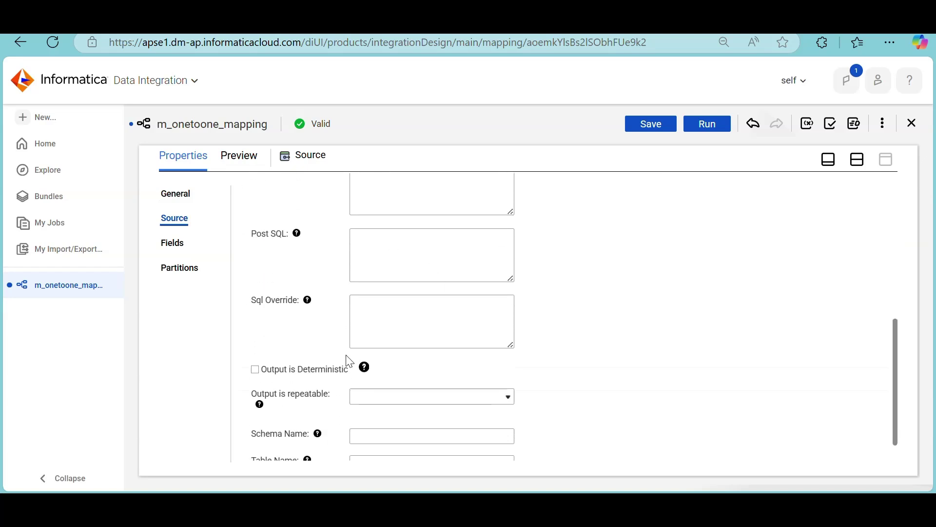
pyautogui.scroll(-1, 320, 350)
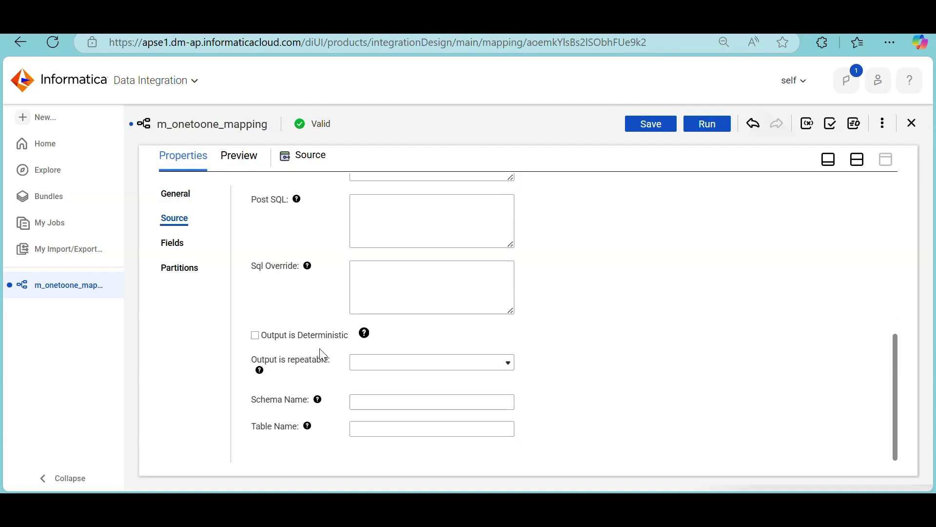
pyautogui.click(371, 274)
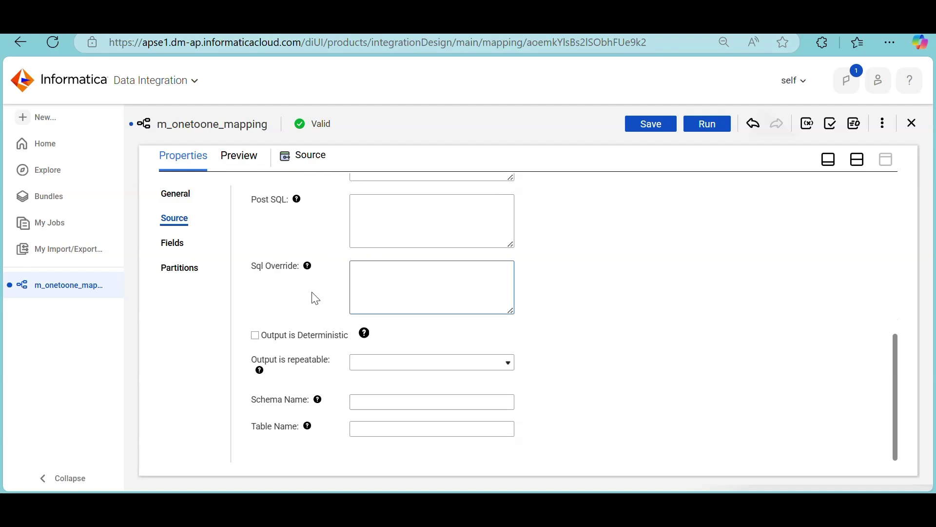
pyautogui.scroll(5, 315, 297)
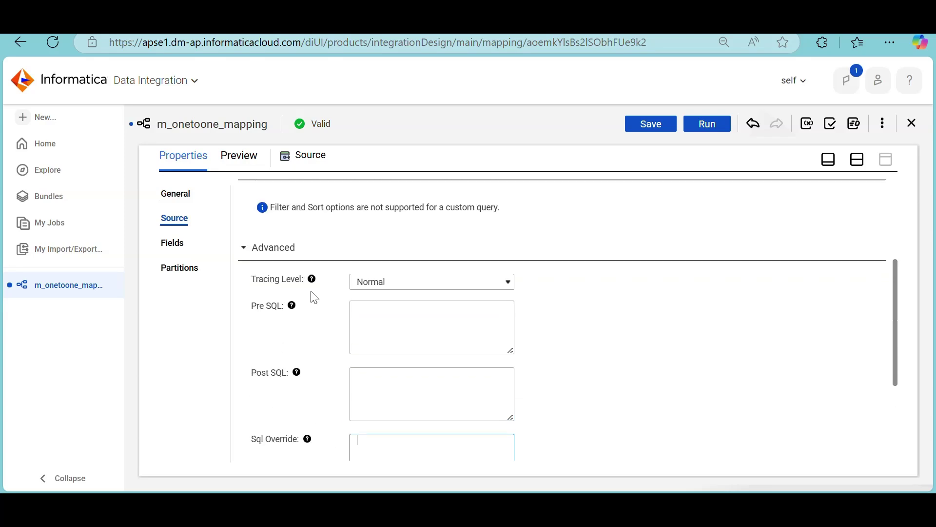
pyautogui.scroll(3, 314, 297)
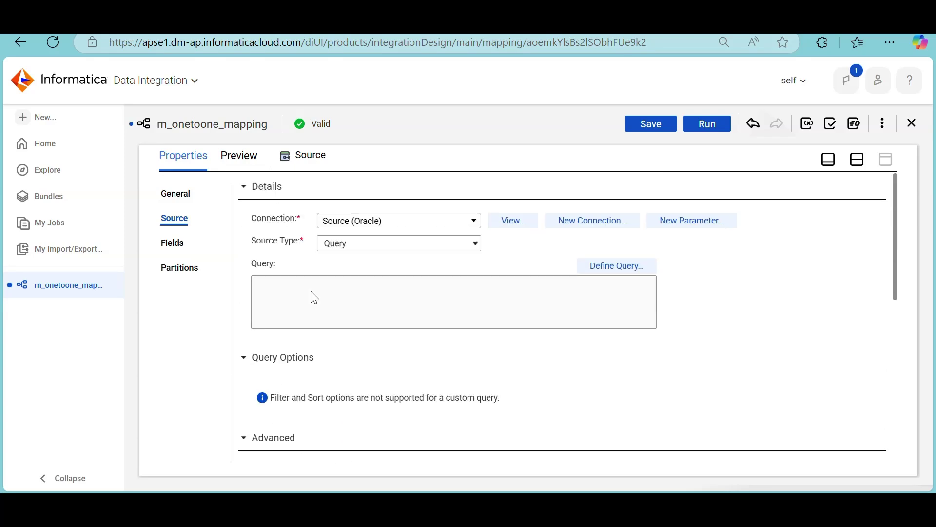
# Step: Change the Source's source type to Multiple Objects and add the CUSTOMER table as a source object
pyautogui.click(437, 247)
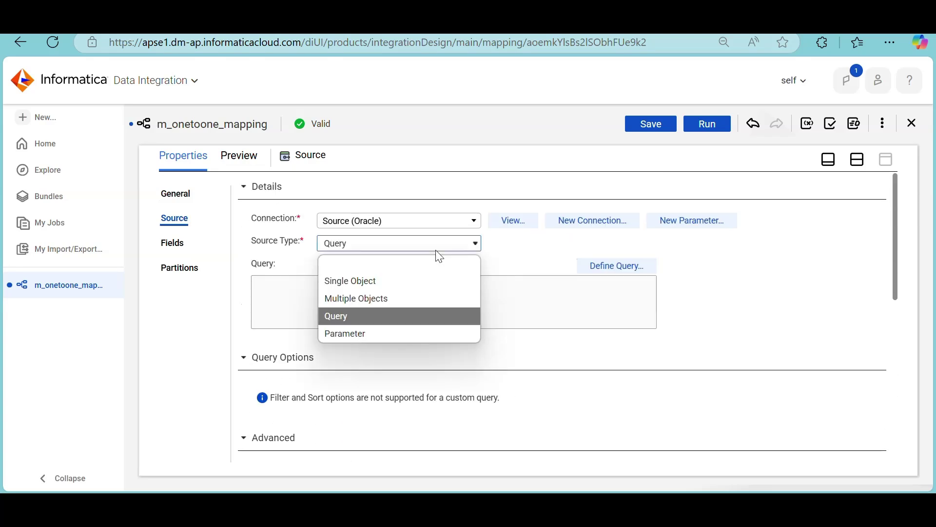
pyautogui.click(372, 301)
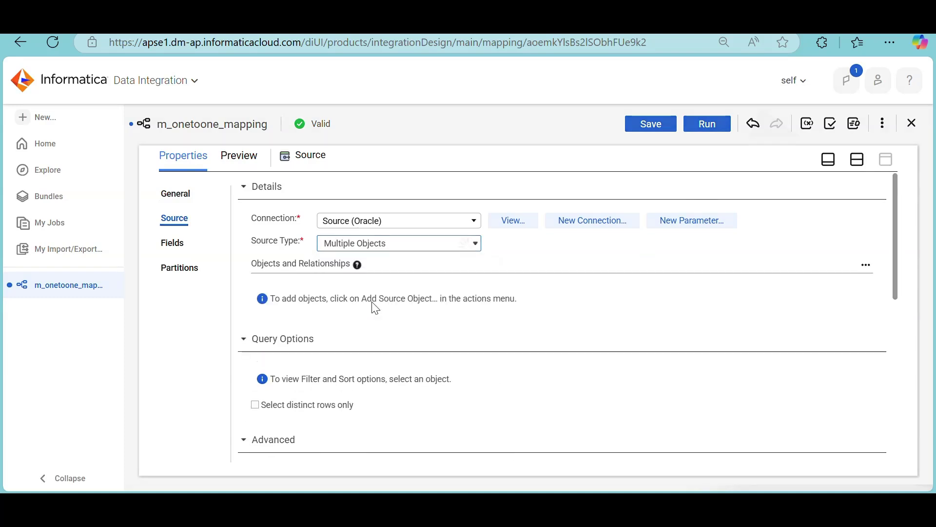
pyautogui.click(867, 266)
pyautogui.click(825, 293)
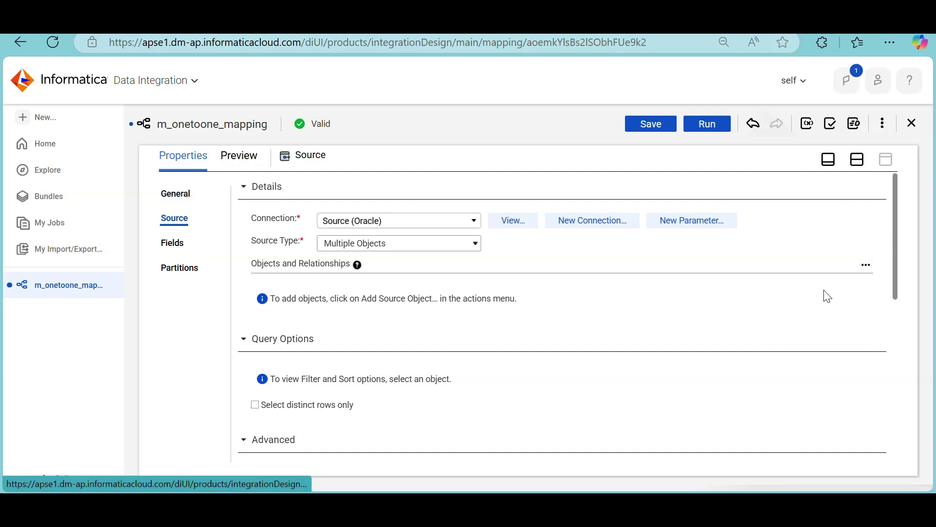
pyautogui.scroll(-4, 359, 256)
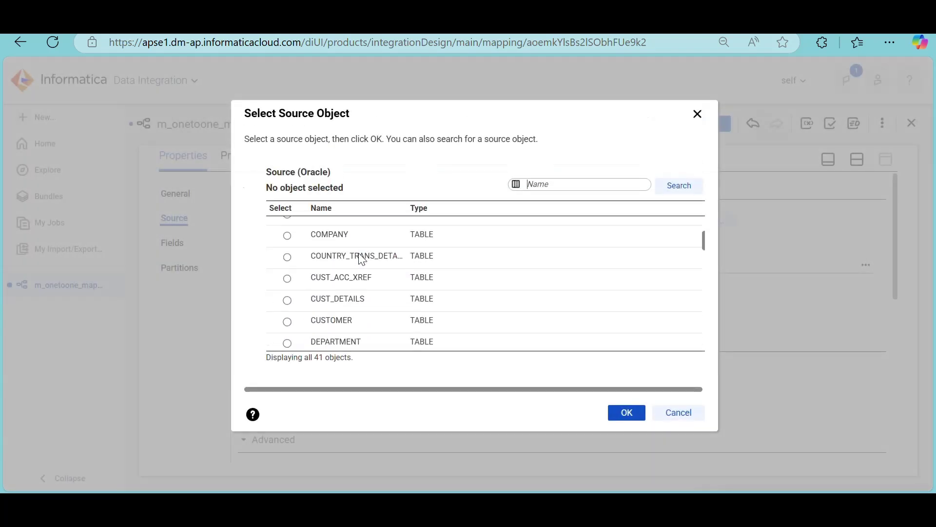
pyautogui.scroll(-1, 358, 253)
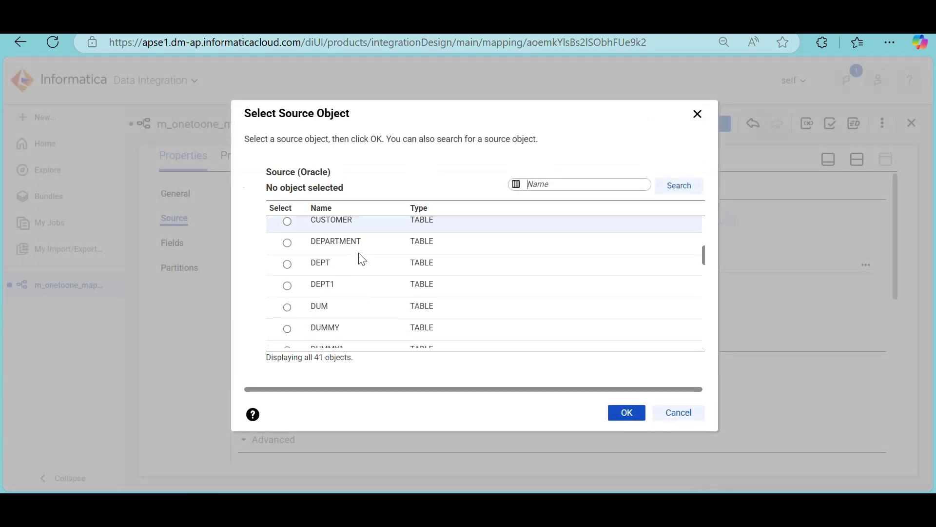
pyautogui.scroll(1, 358, 253)
pyautogui.click(362, 245)
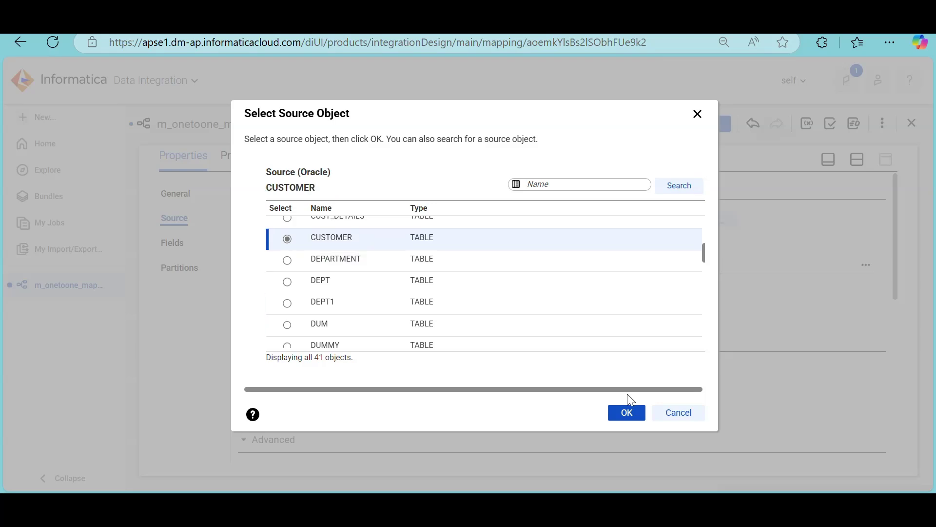
pyautogui.click(629, 417)
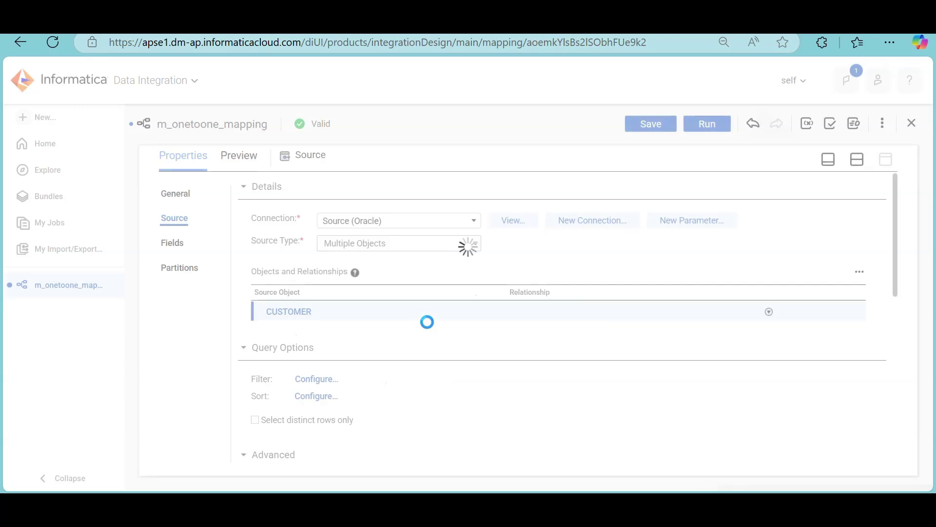
# Step: Examine the related-object options for CUSTOMER under existing relationships, and leave without adding a related object
pyautogui.click(769, 313)
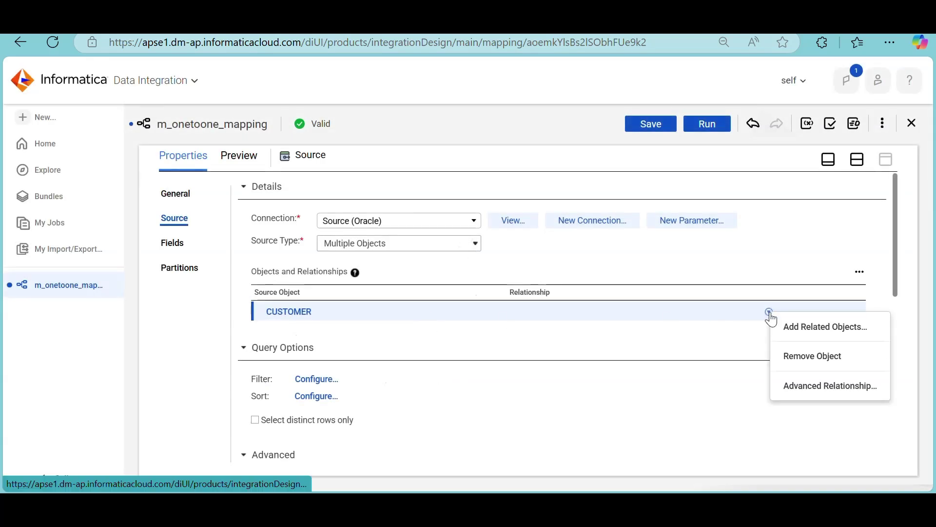
pyautogui.click(805, 333)
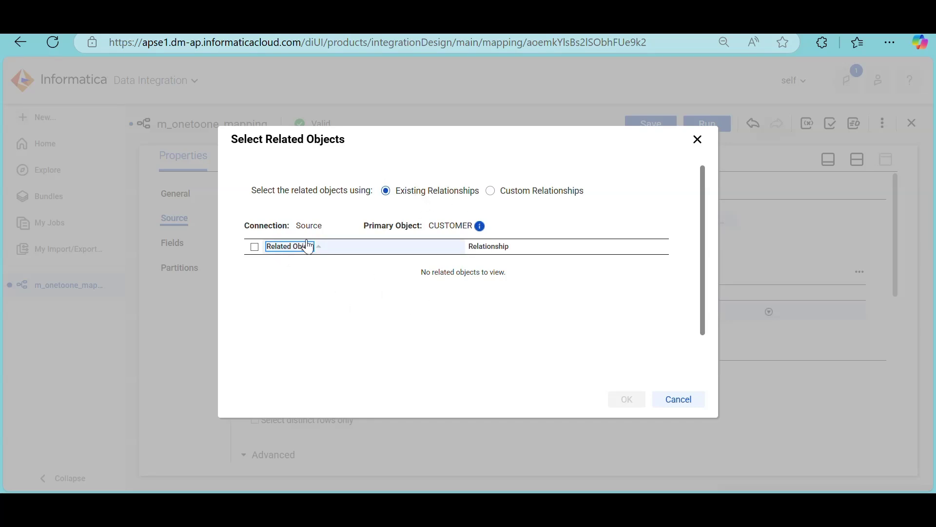
pyautogui.moveTo(432, 226); pyautogui.dragTo(484, 226)
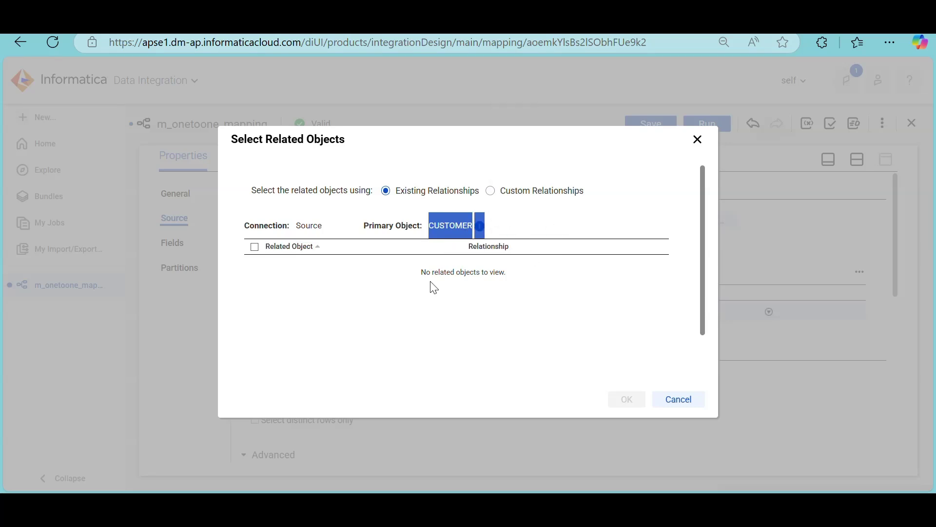
pyautogui.click(538, 241)
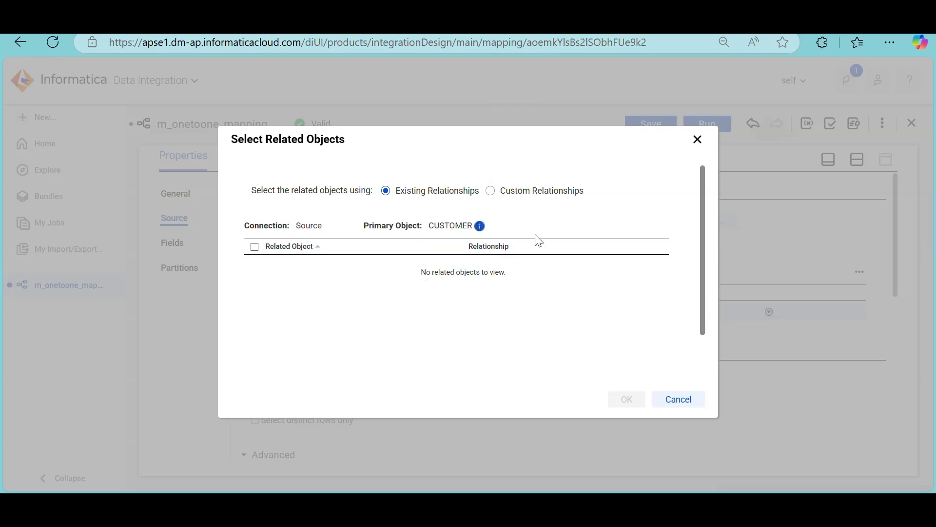
pyautogui.click(689, 399)
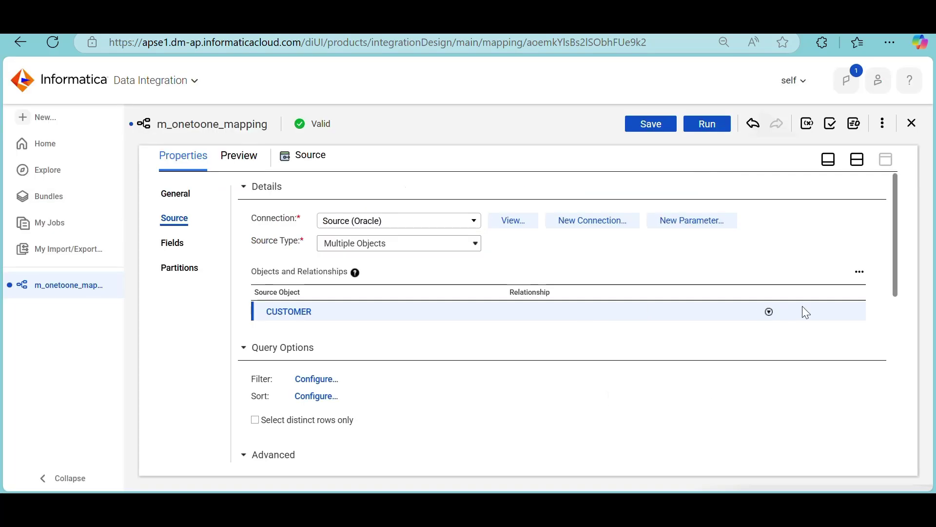
# Step: Remove the CUSTOMER object from the Source and set the source type to Single Object
pyautogui.click(770, 312)
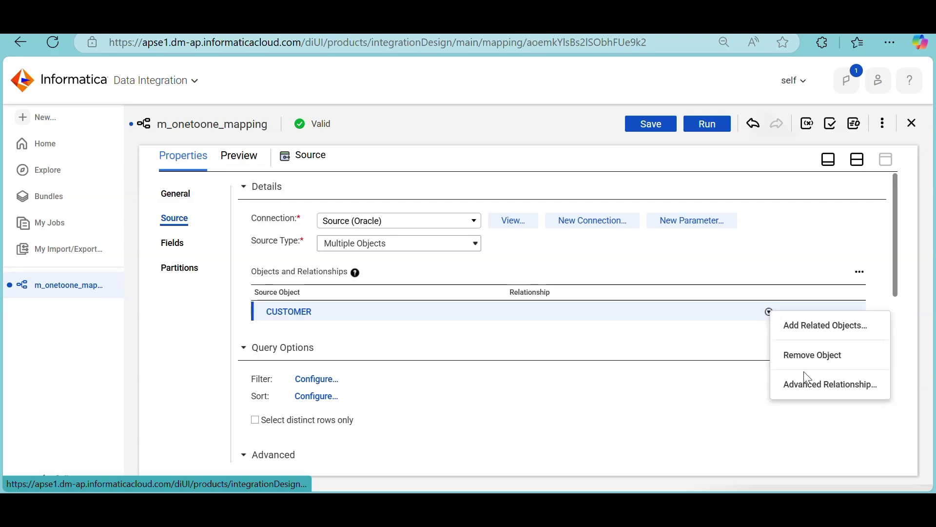
pyautogui.click(812, 355)
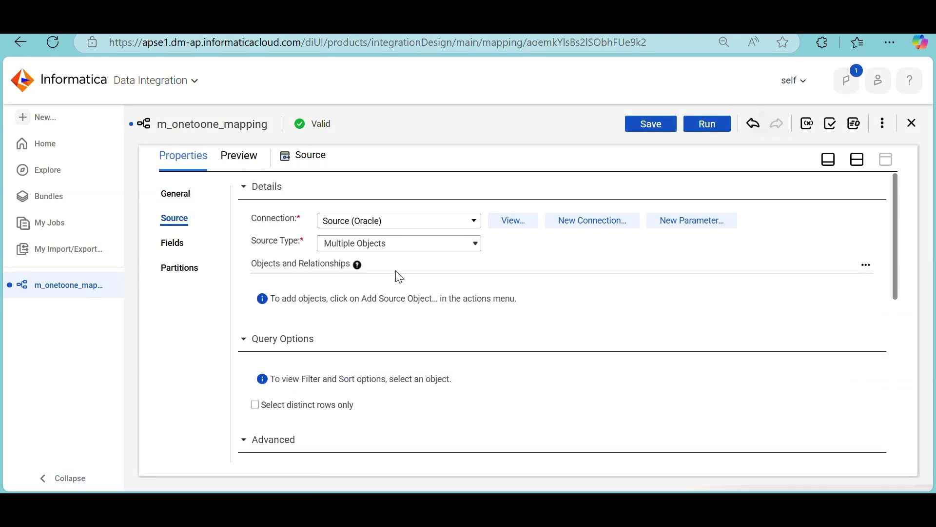
pyautogui.click(389, 250)
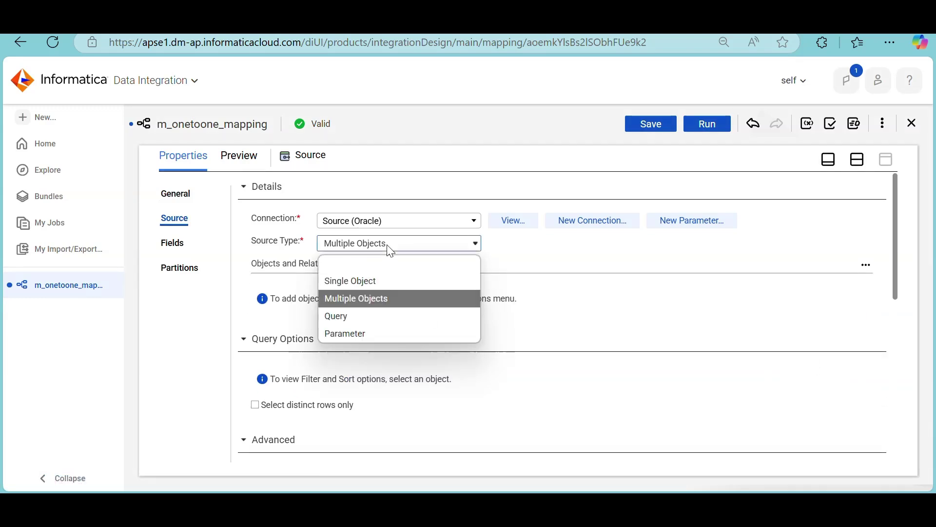
pyautogui.click(378, 283)
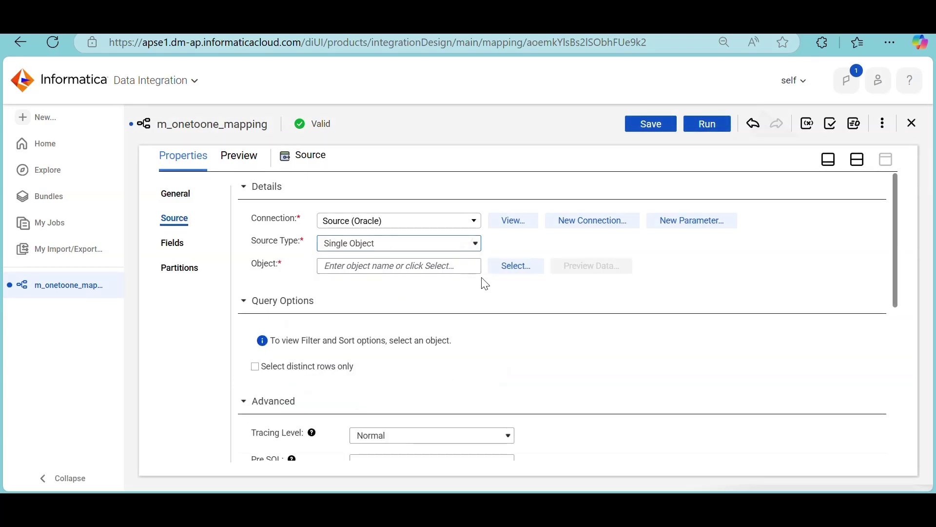
# Step: Review the Source's Sql Override field, query options and field list with the Single Object source type
pyautogui.scroll(-5, 361, 295)
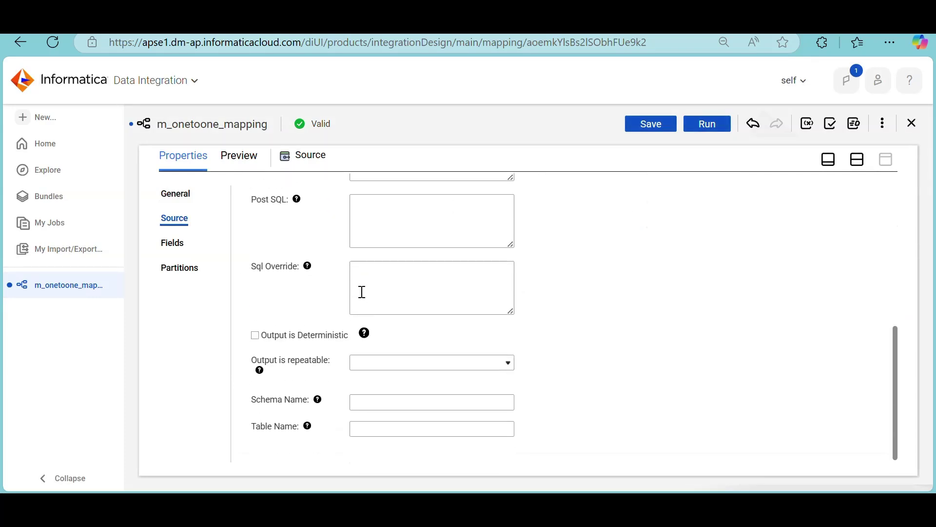
pyautogui.scroll(5, 362, 291)
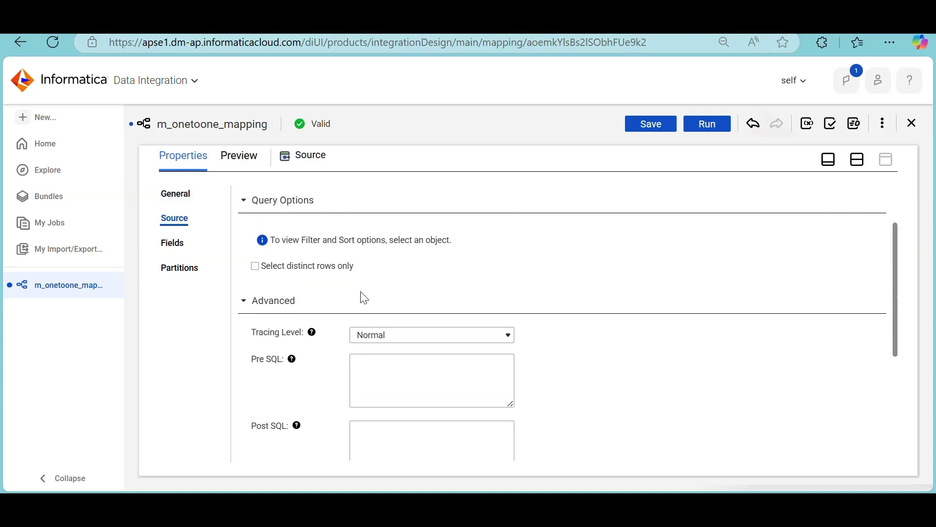
pyautogui.click(176, 245)
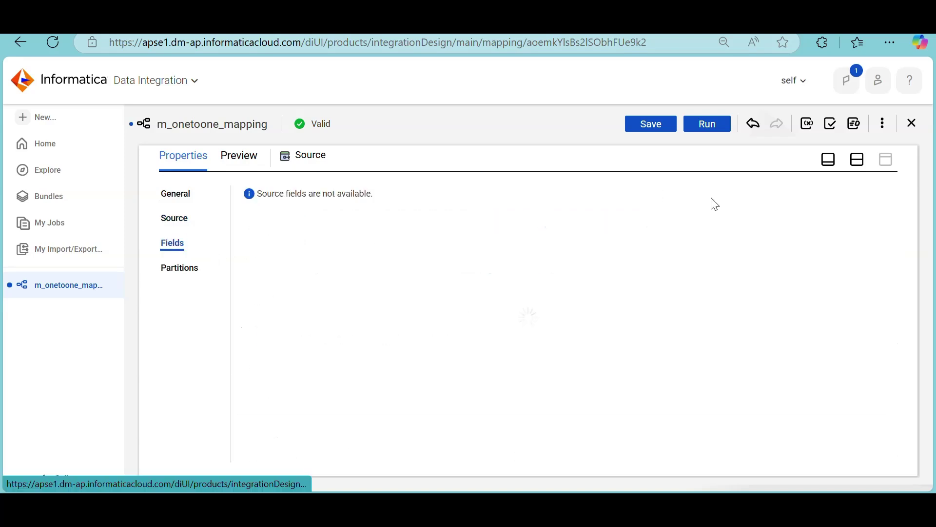
# Step: Close m_onetoone_mapping without saving the changes, reopen it from the m_onetoone_mapping-1 job details, and close those job details
pyautogui.click(913, 123)
pyautogui.click(507, 312)
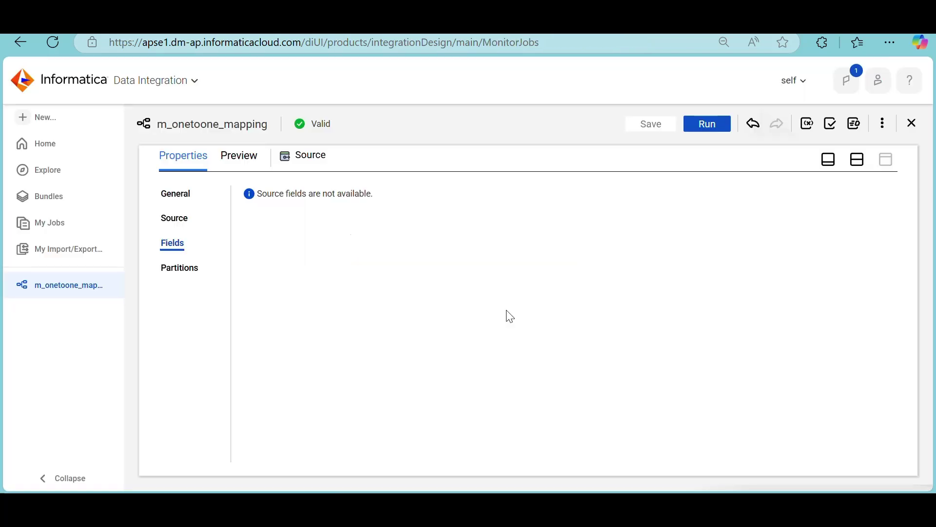
pyautogui.click(236, 231)
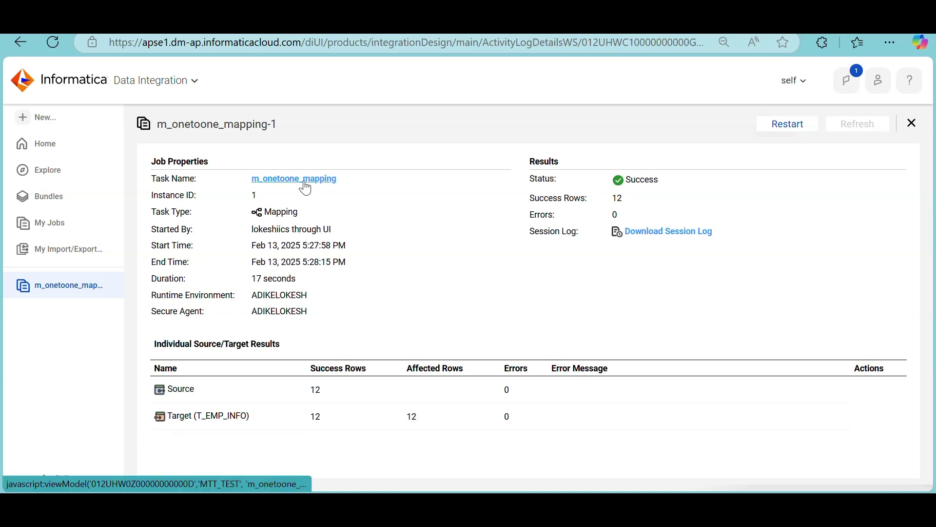
pyautogui.click(306, 183)
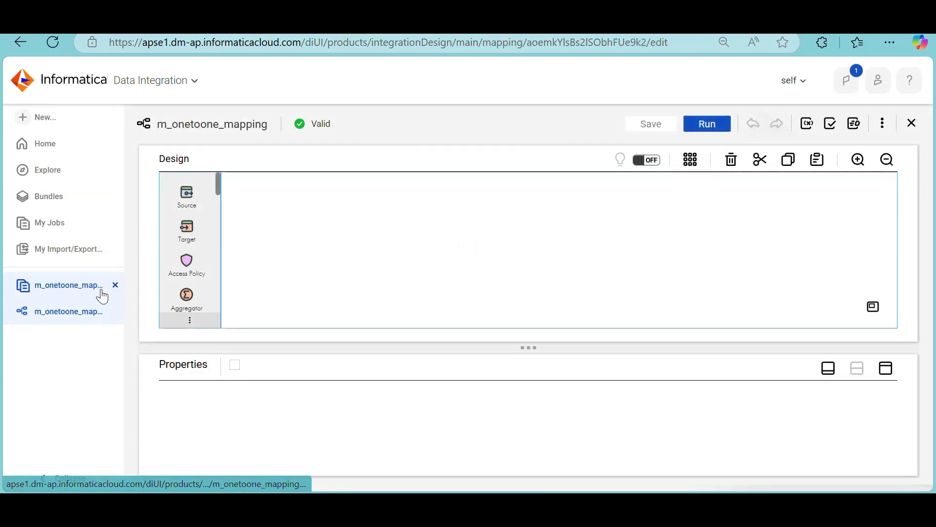
pyautogui.click(116, 287)
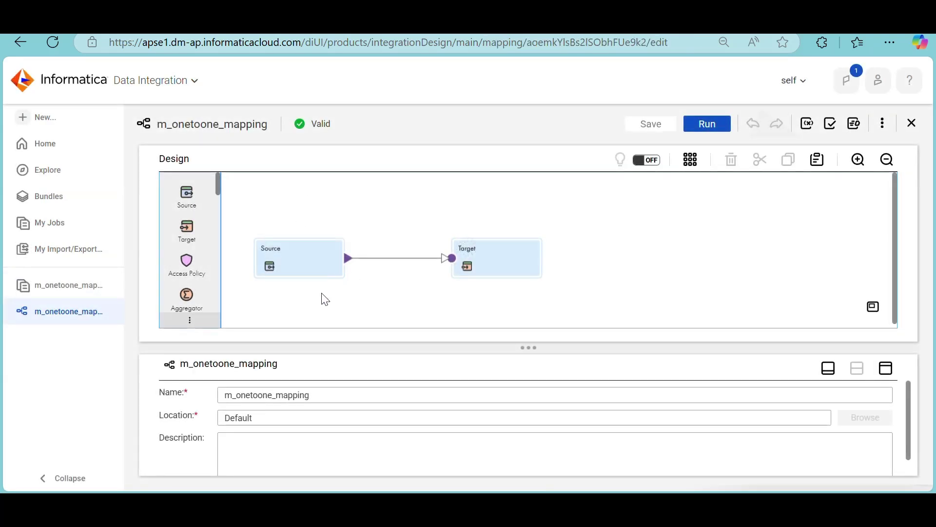